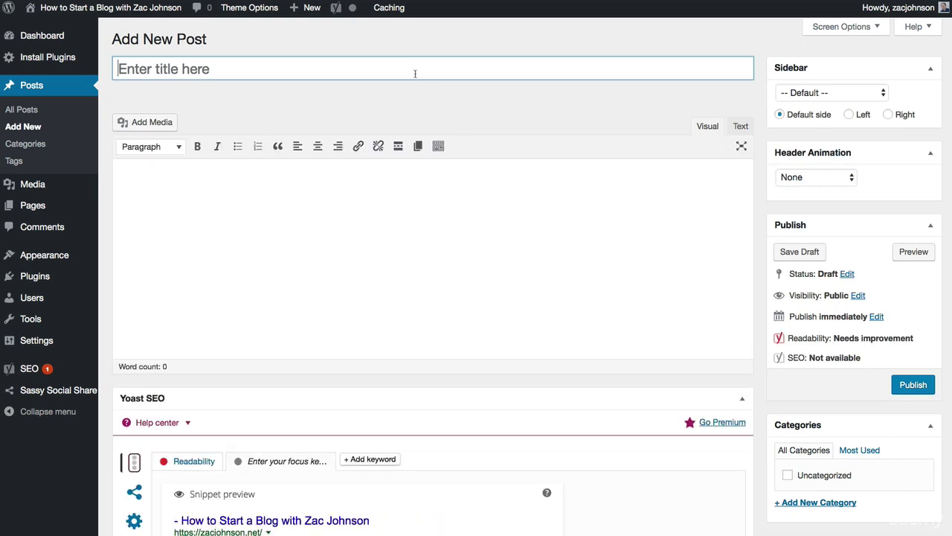
Title the new post "How to Start a Blog" and paste the copied article into its body.
text(How to Star)
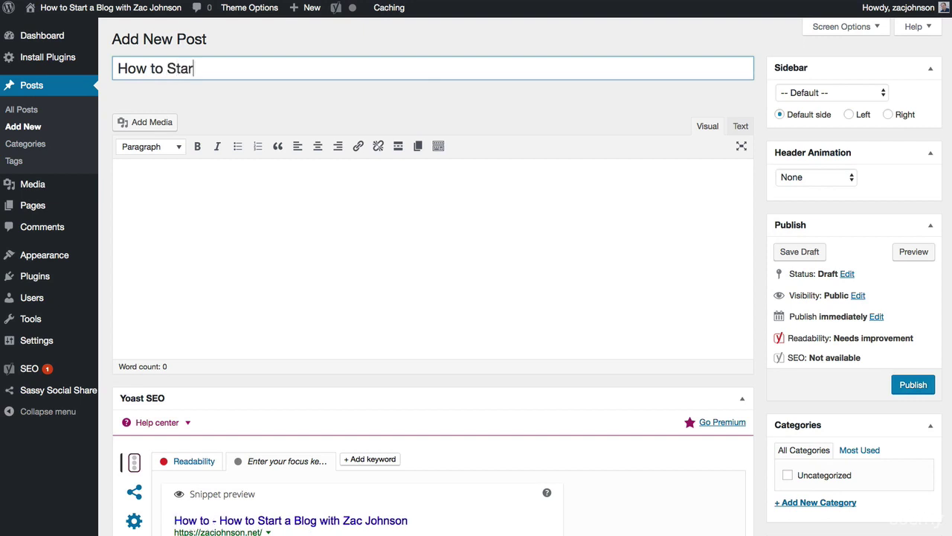
text(t a Blog)
click(440, 105)
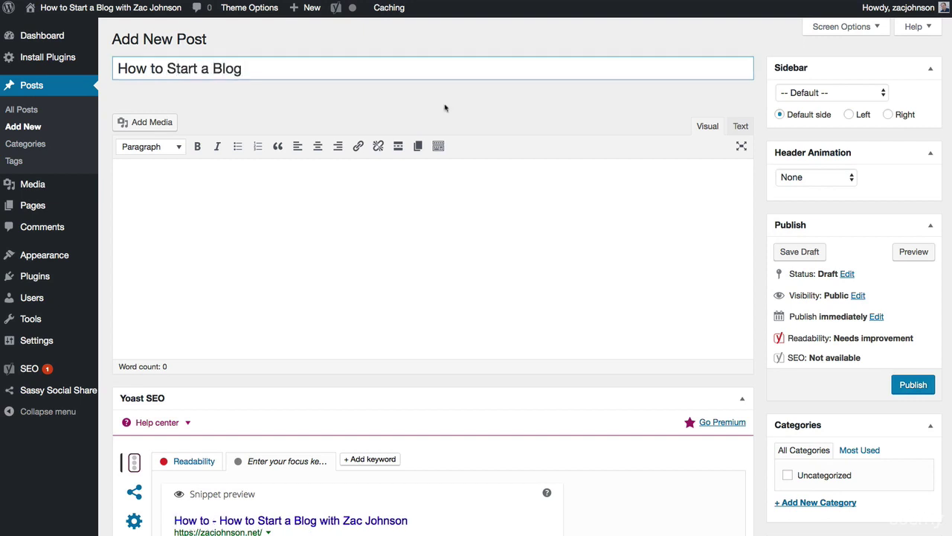
click(425, 203)
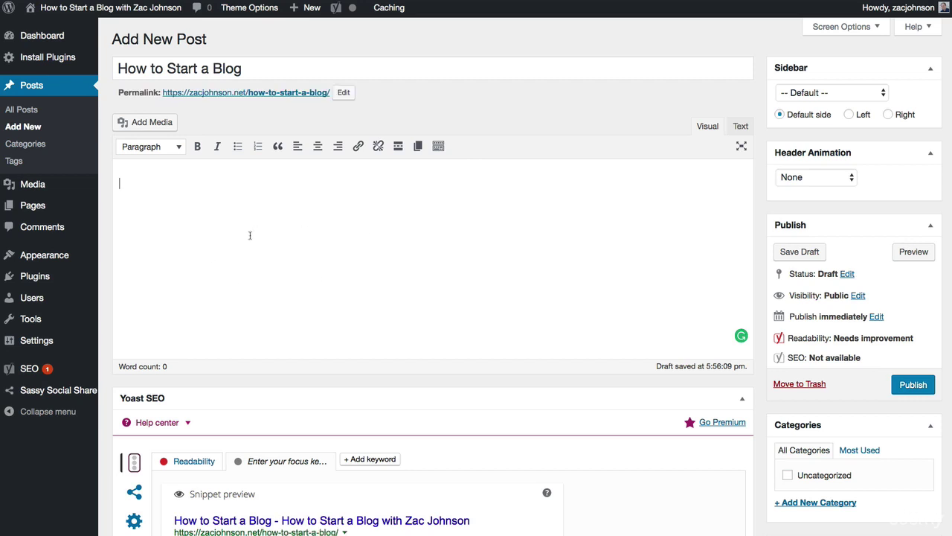
key(ctrl+v)
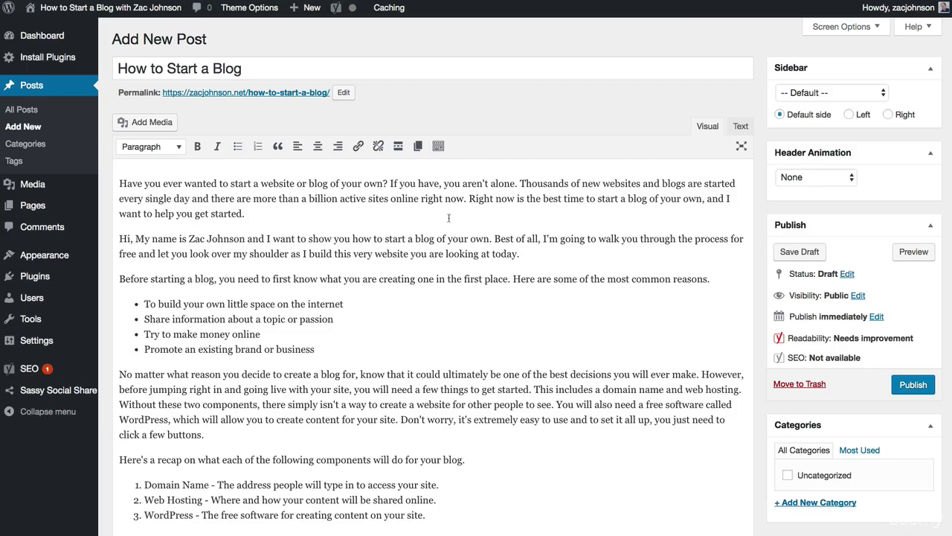
Show the additional row of formatting tools in the post editor.
click(439, 147)
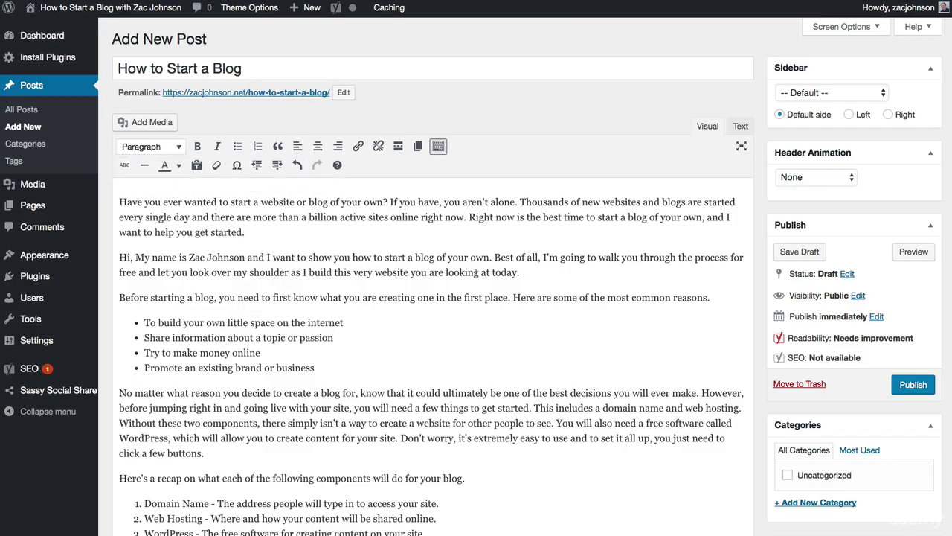
click(201, 68)
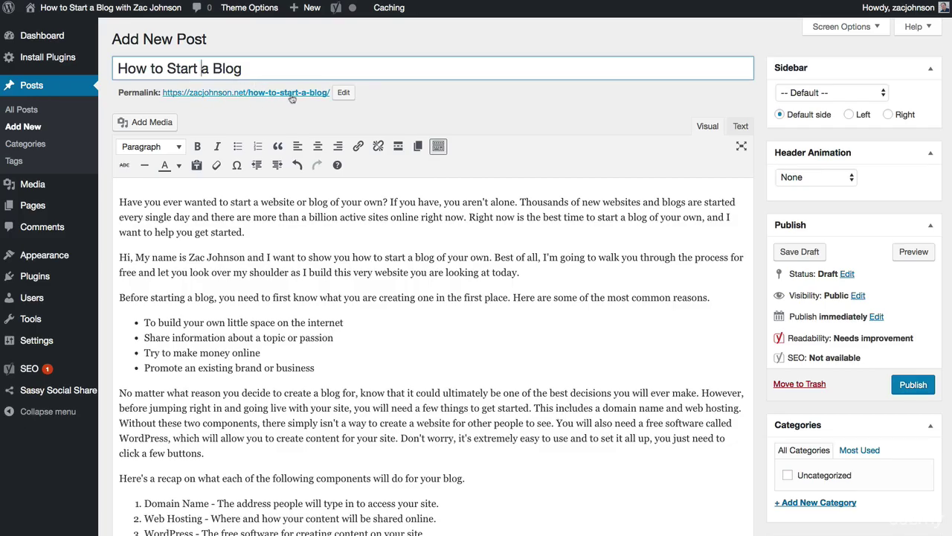
click(334, 241)
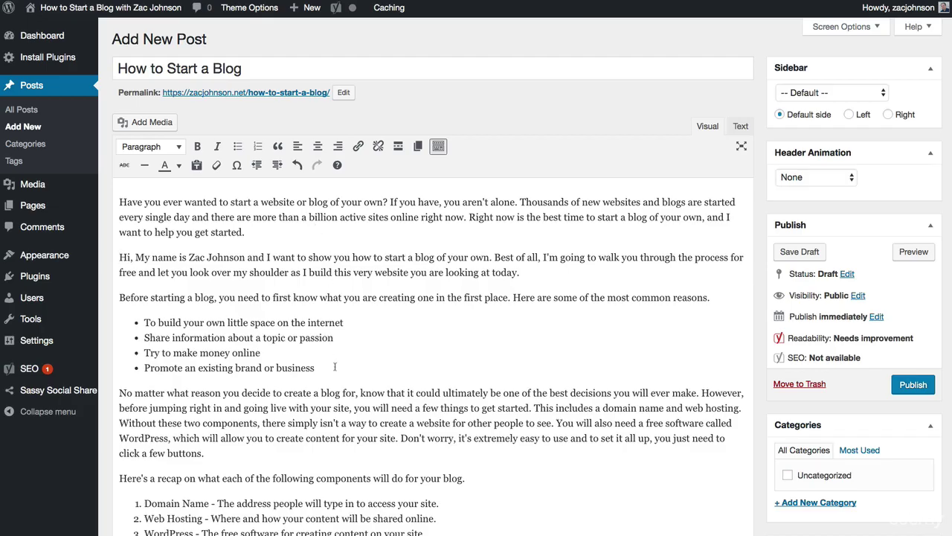
Italicize the four bulleted reasons for blogging and bold the author's self-introduction at the start of the second paragraph.
drag(336, 368, 136, 322)
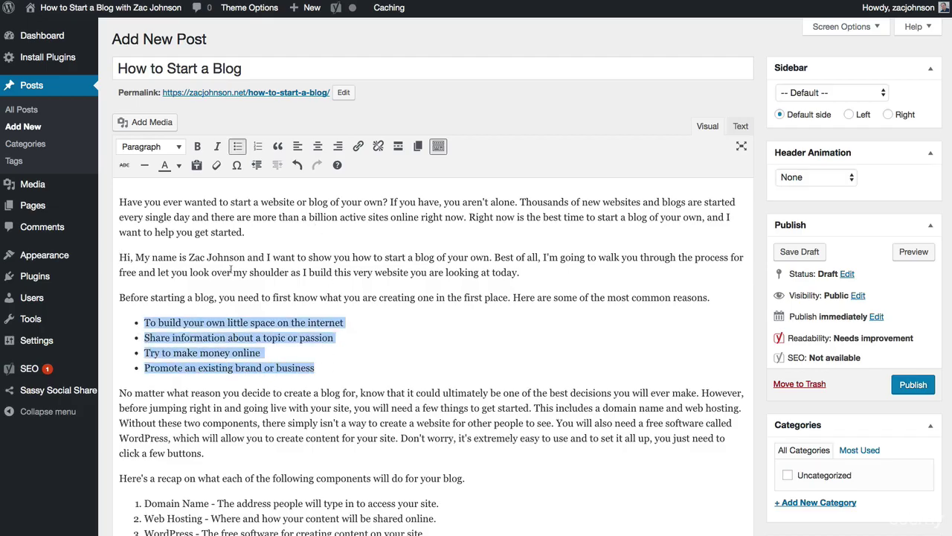
click(238, 145)
click(238, 116)
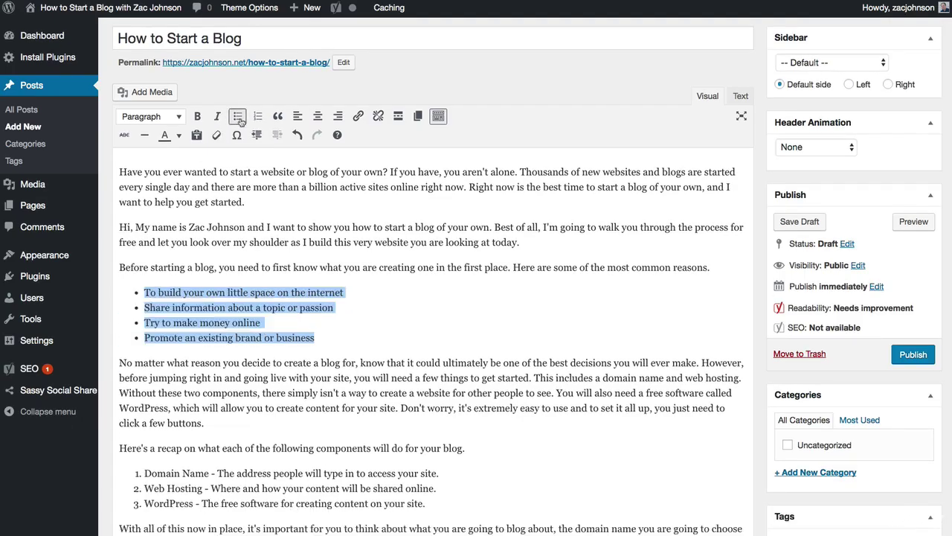
click(217, 116)
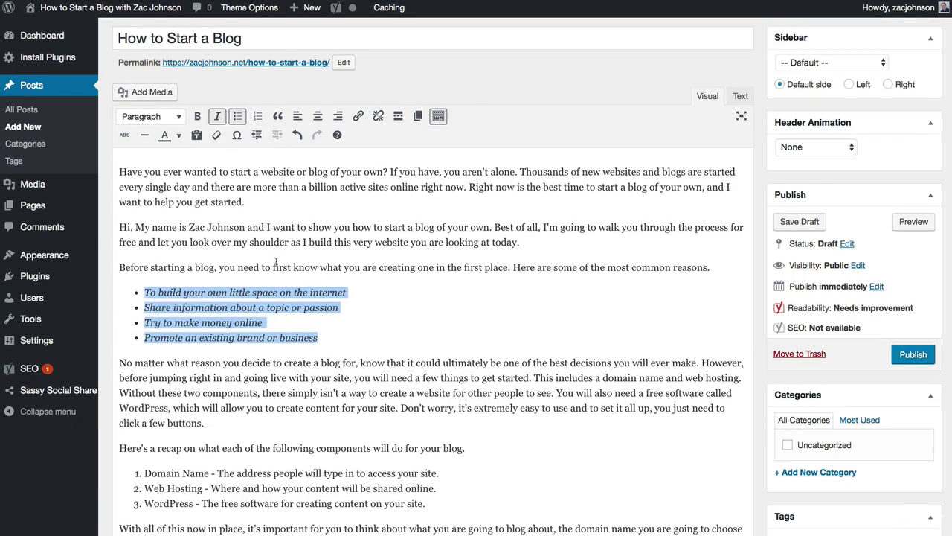
click(368, 312)
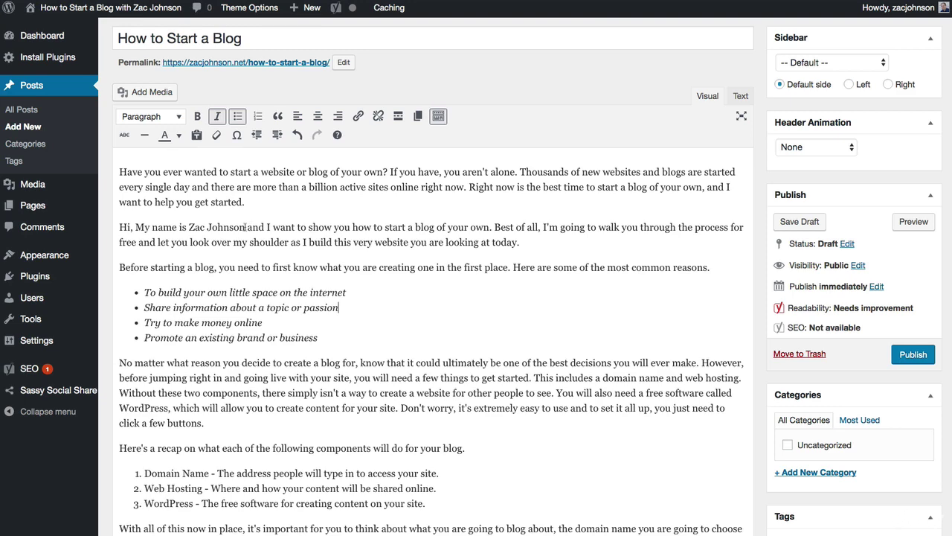
drag(245, 226, 117, 227)
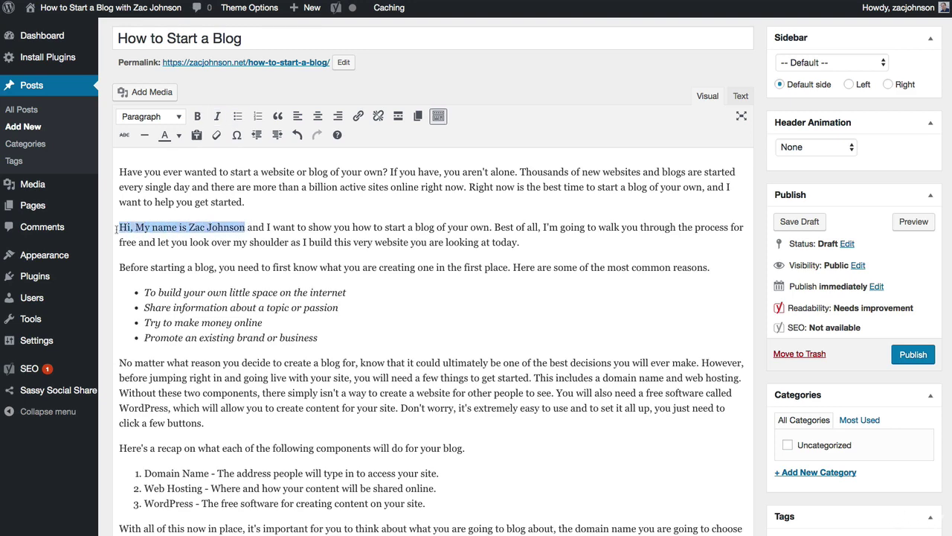
click(198, 116)
Add the line "Let Me Tell You a Story about Blogging!" below the first paragraph and format it as Heading 2.
click(270, 204)
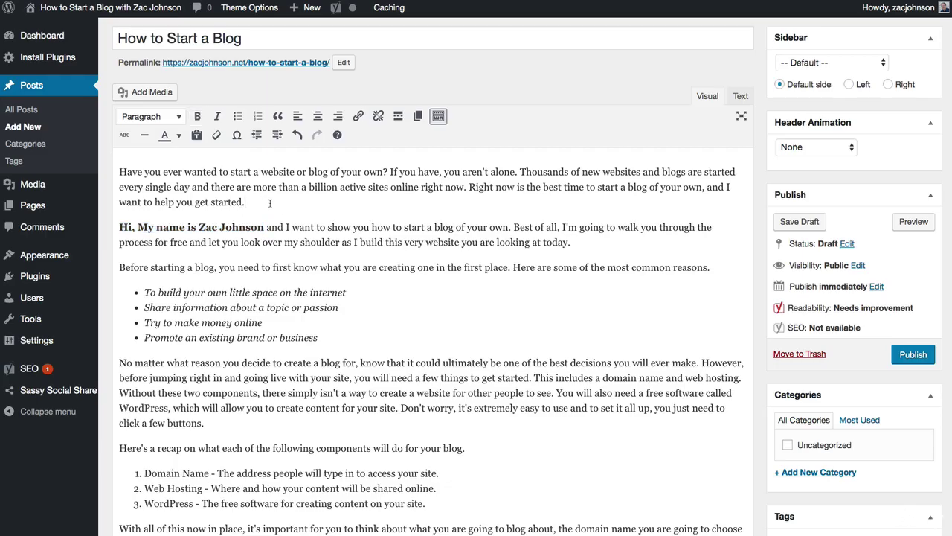
key(Return)
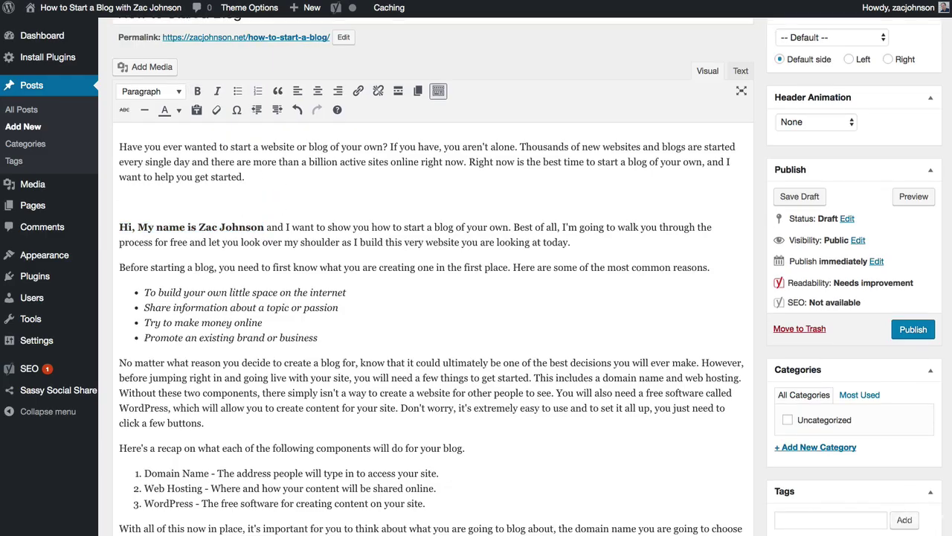
text(Let Me Tell You a Stor)
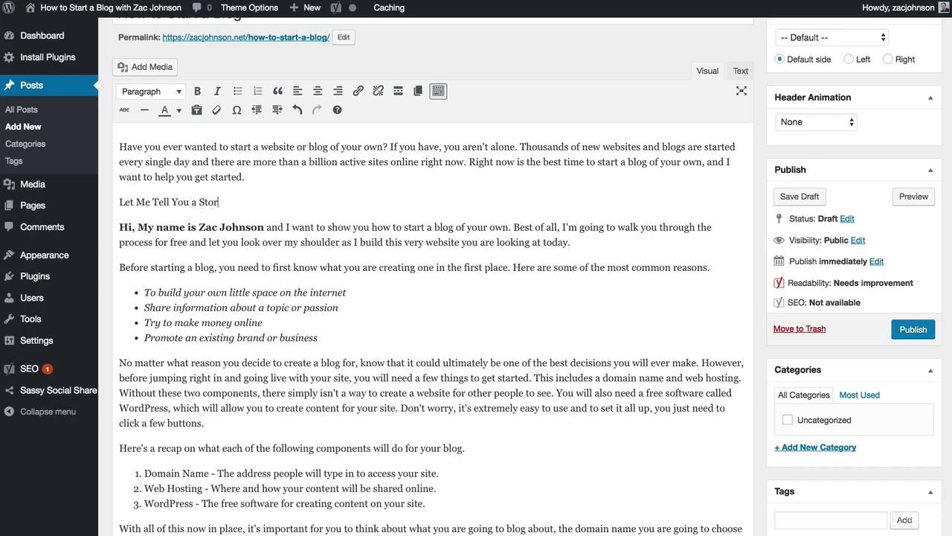
text(uy about Blogging!)
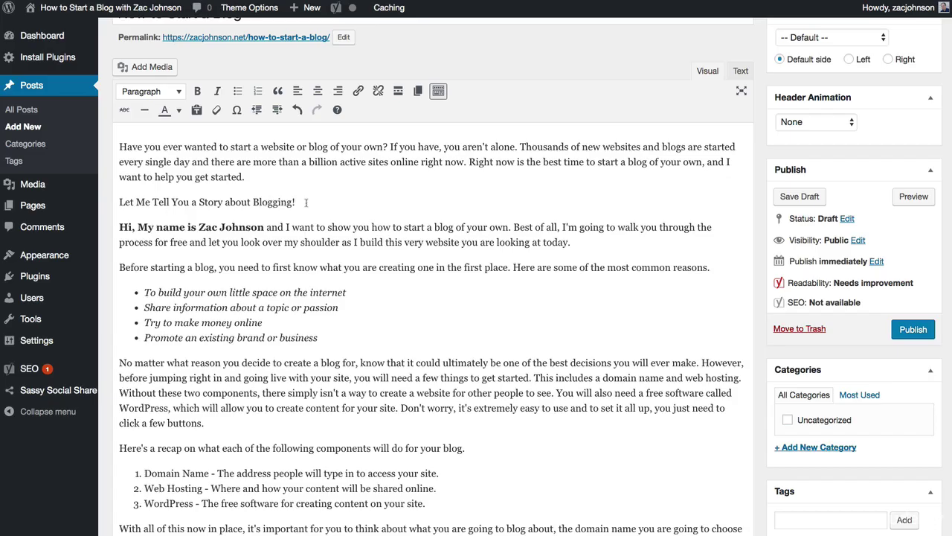
drag(306, 202, 113, 200)
click(181, 91)
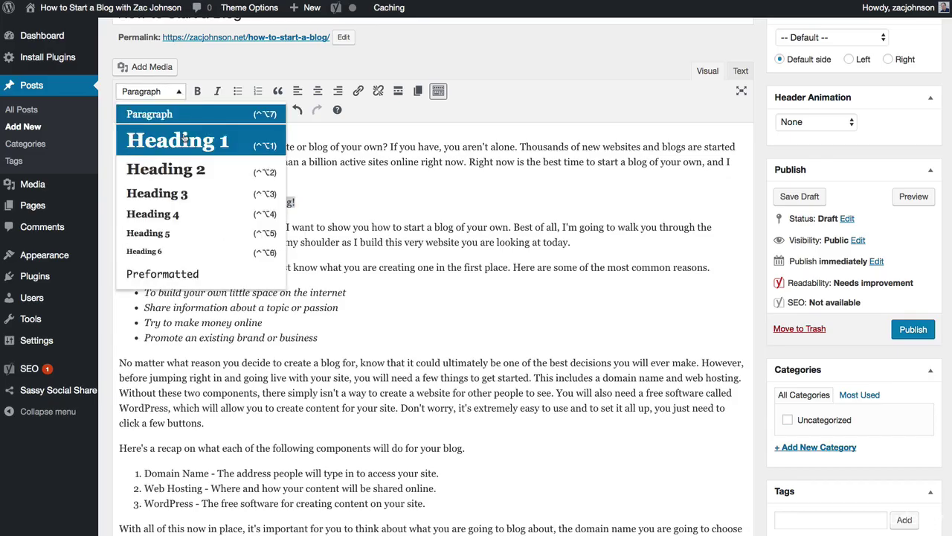
click(195, 169)
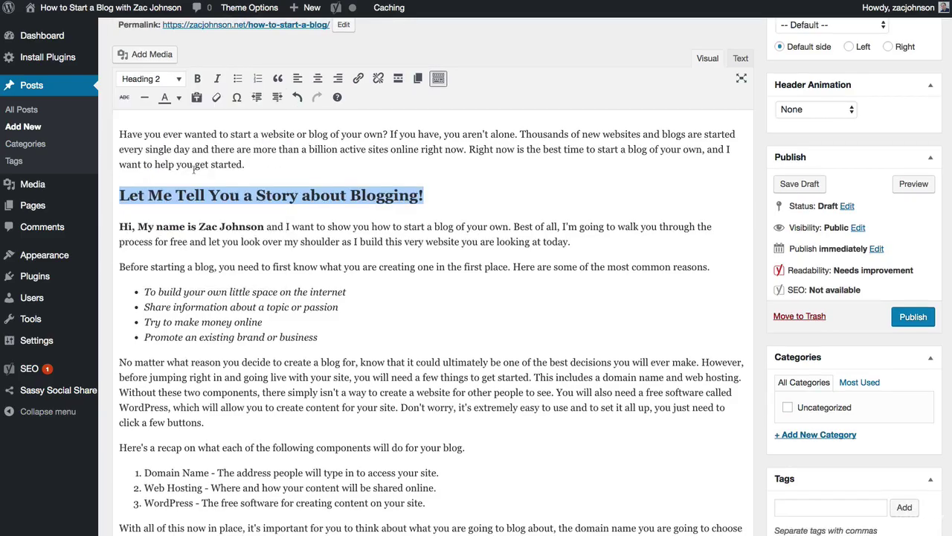
click(476, 211)
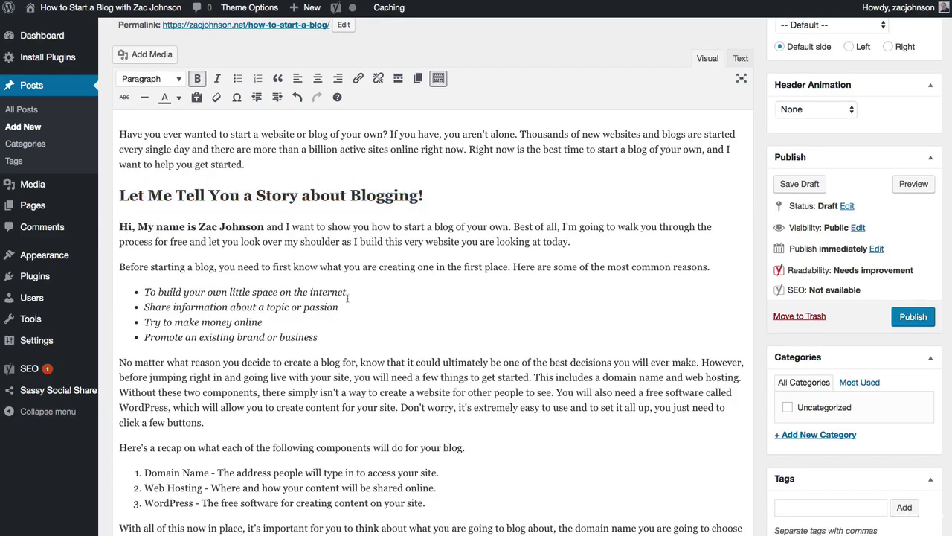
Format the line "Here's a recap on what each of the following components will do for your blog." as Heading 3.
scroll(348, 297, down, 3)
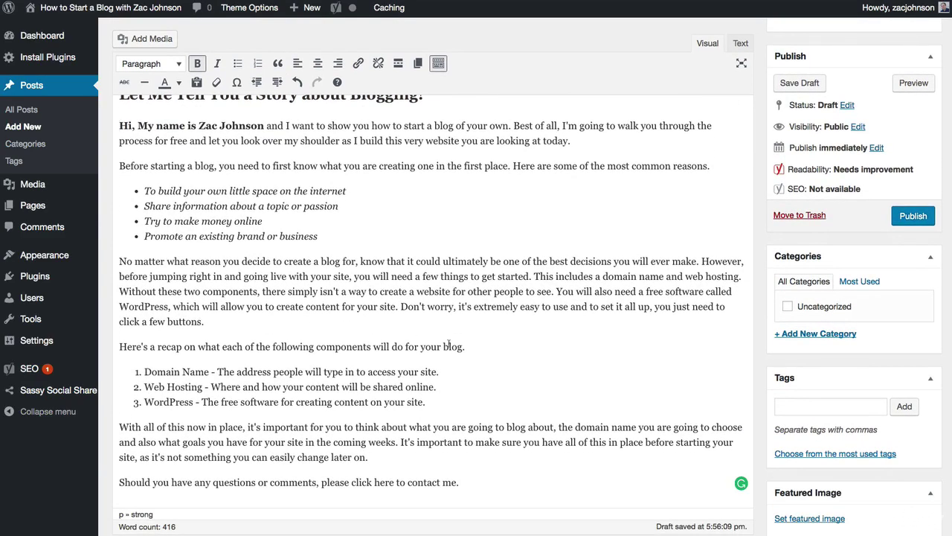
drag(468, 347, 105, 354)
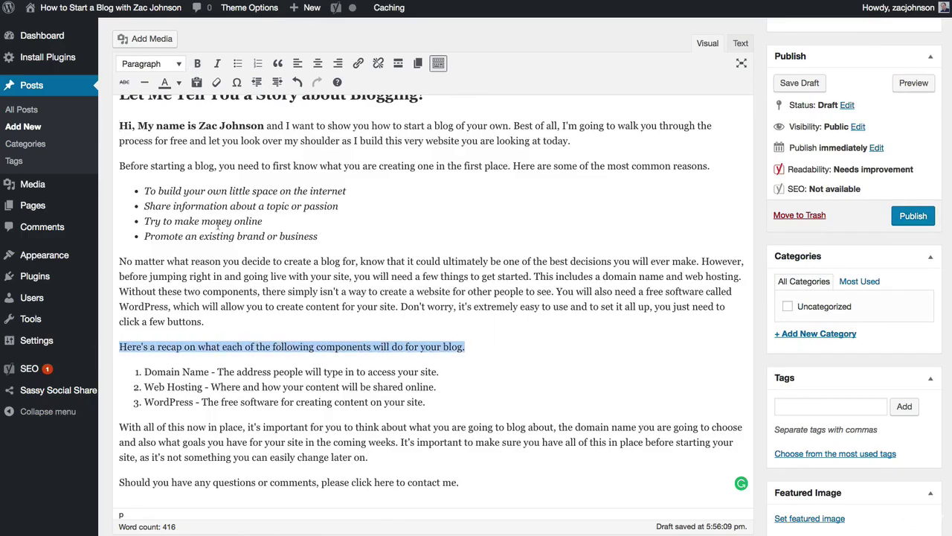
click(151, 64)
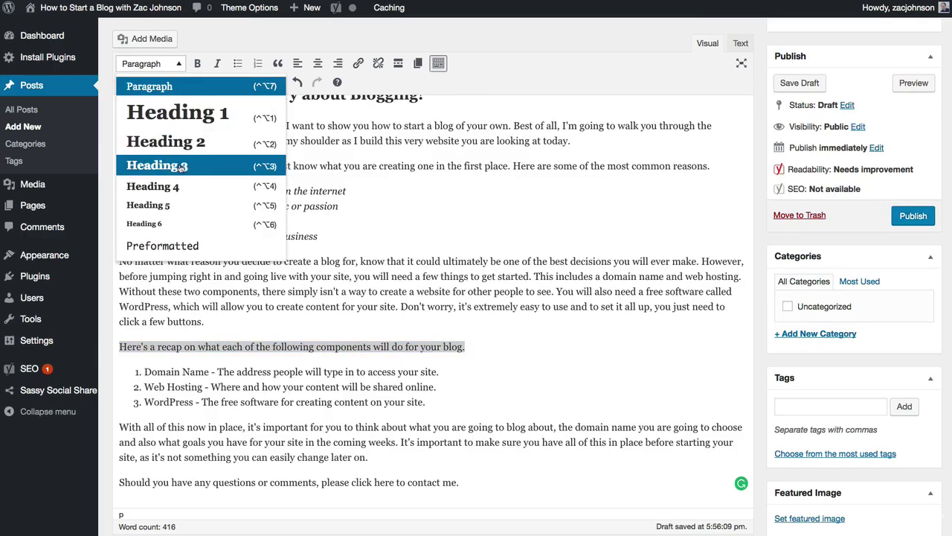
click(180, 165)
click(387, 272)
Add a centered blank paragraph between the opening paragraph and the "Let Me Tell You a Story about Blogging!" heading.
scroll(424, 298, up, 5)
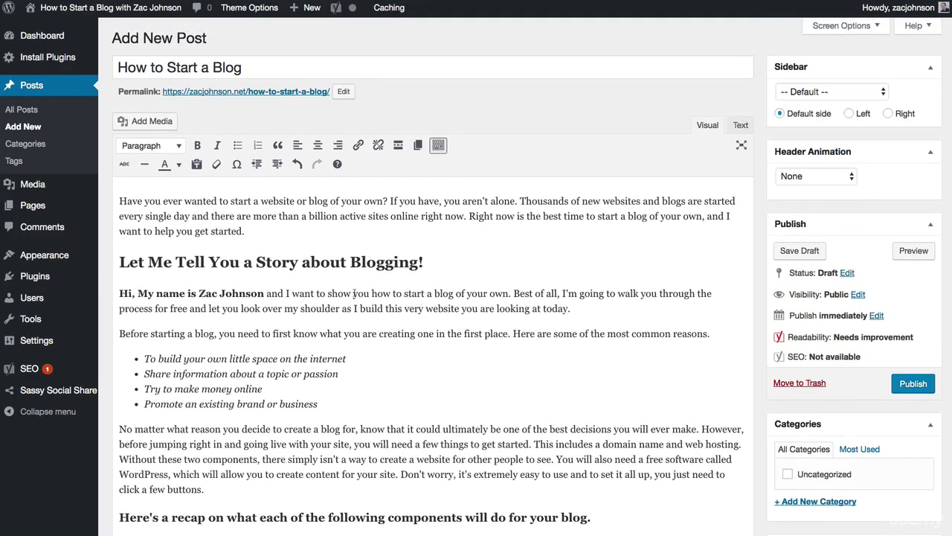
click(119, 294)
click(393, 234)
key(Return)
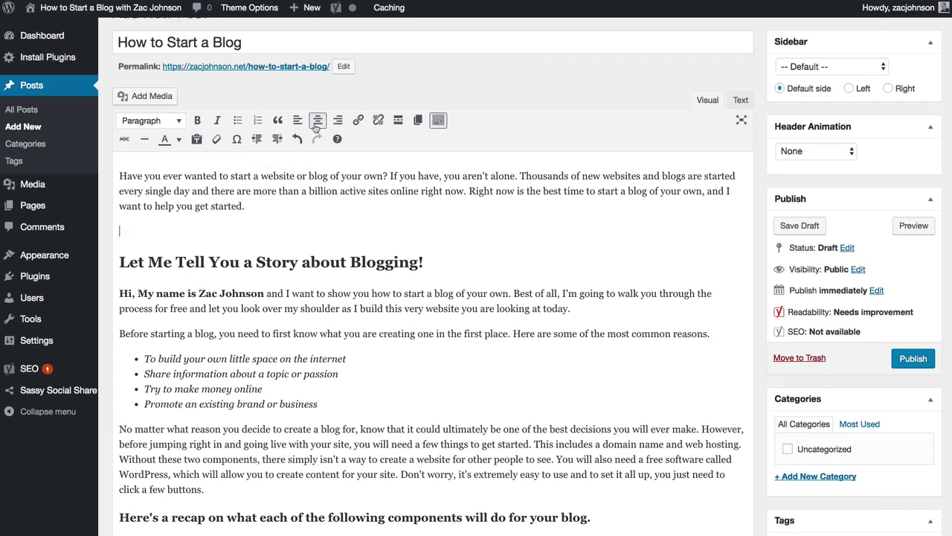
click(319, 125)
Upload the "Start your blog today" bigstock JPG from the wp file folder as media for the post.
click(158, 96)
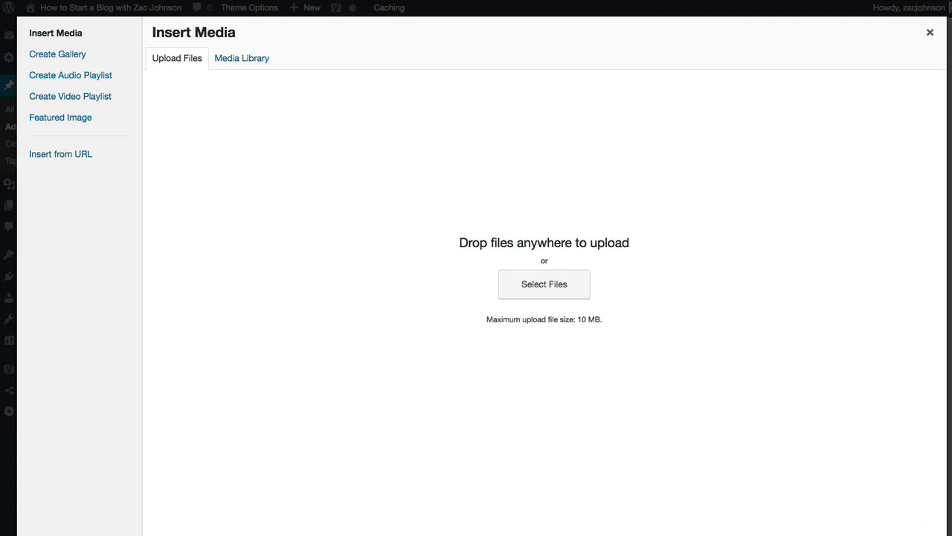
click(559, 283)
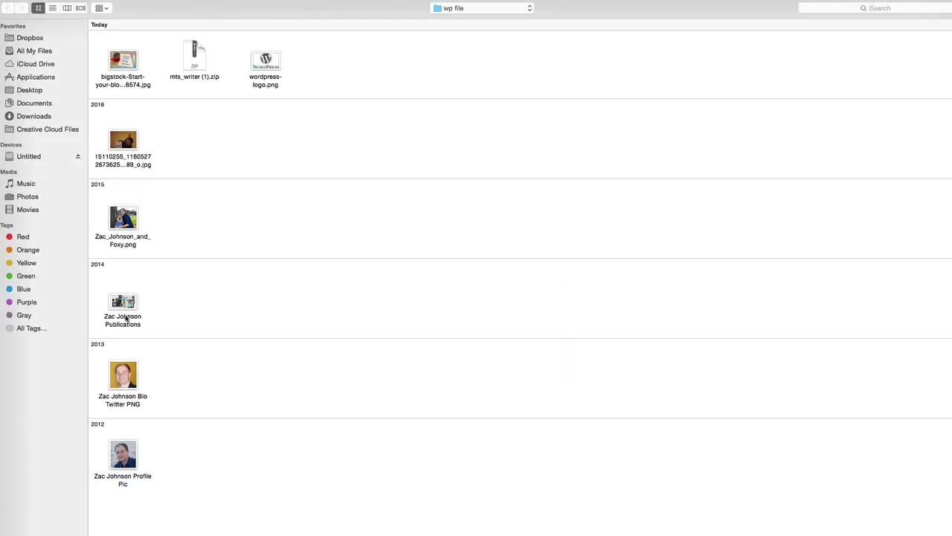
double_click(125, 64)
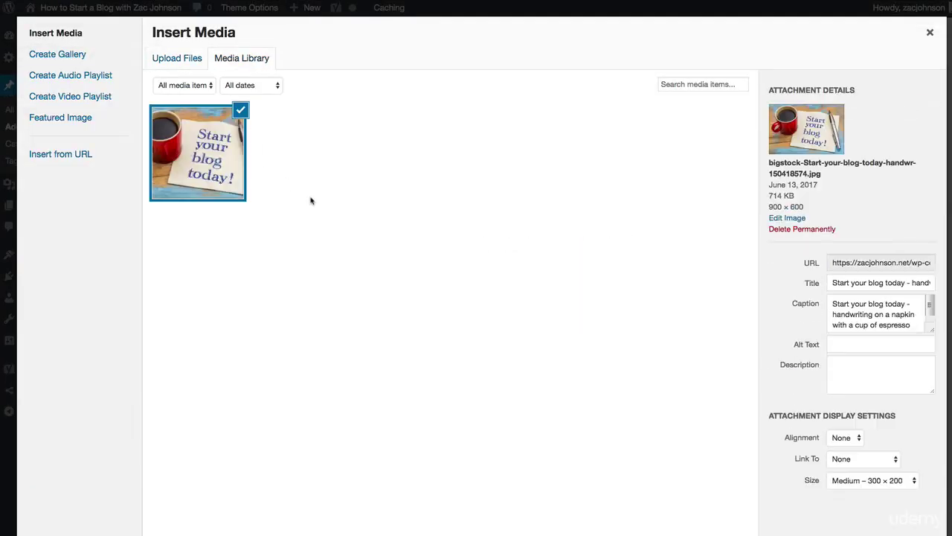
Clear the uploaded image's caption and shorten its title to "Start your blog today".
double_click(886, 322)
triple_click(886, 320)
key(BackSpace)
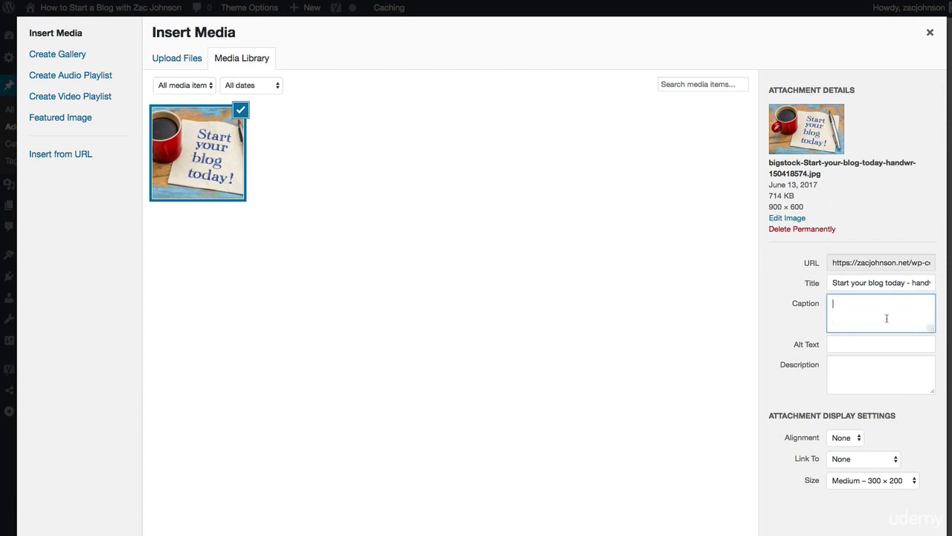
drag(905, 282, 936, 291)
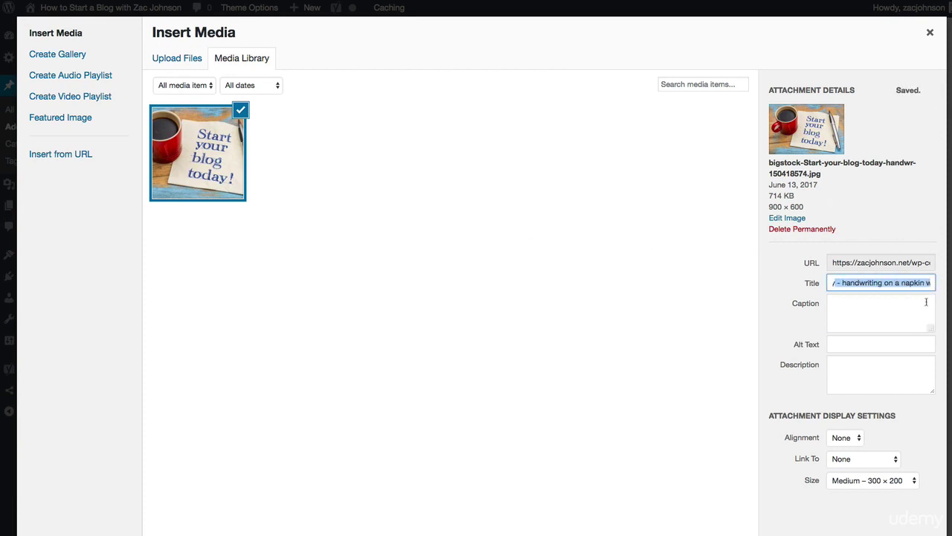
key(BackSpace)
Set the image size to Full Size – 900 × 600 and insert it into the post.
click(873, 480)
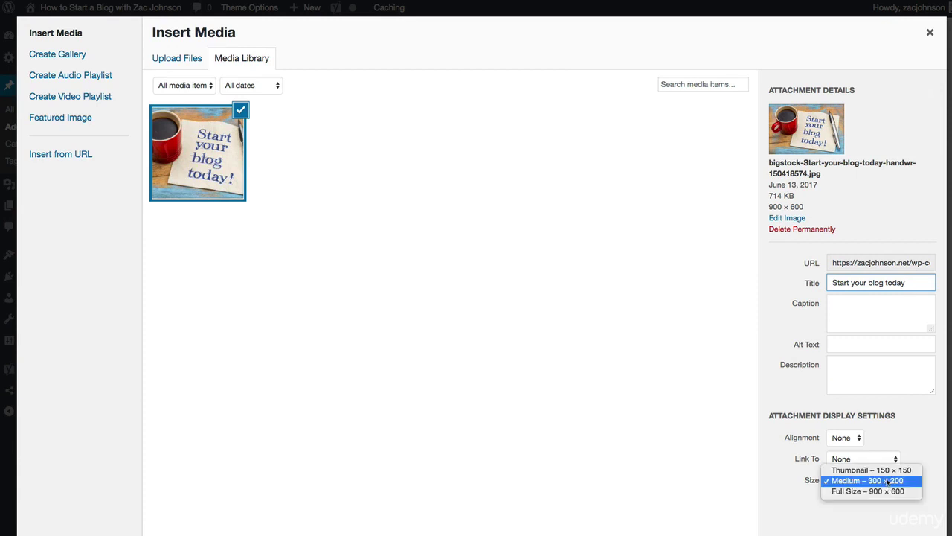
click(888, 493)
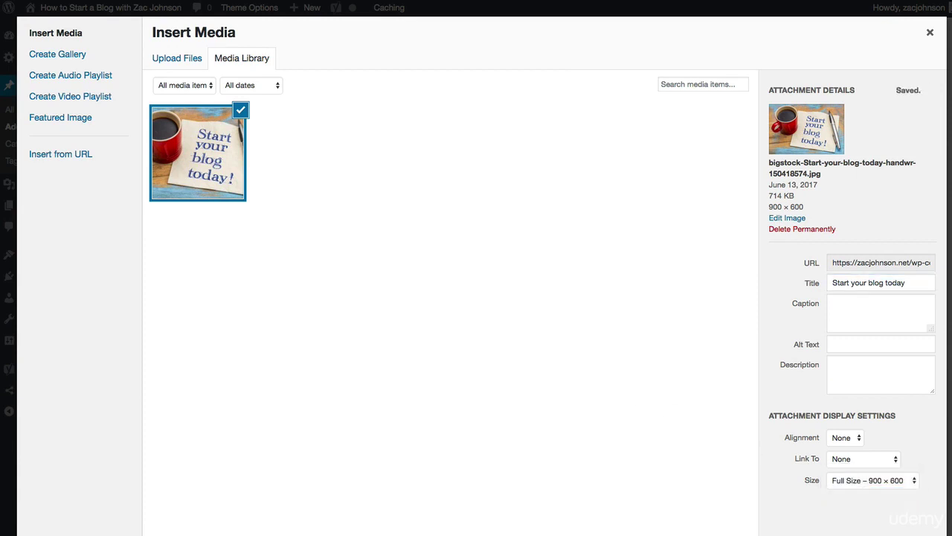
click(897, 535)
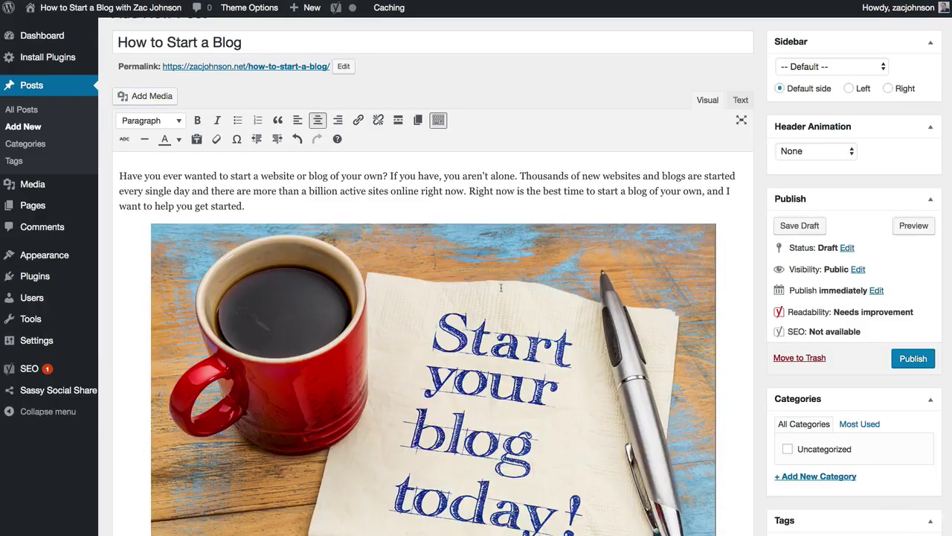
click(501, 287)
click(337, 187)
Add a centered blank paragraph above the "Here's a recap on what each of the following components will do for your blog." heading.
scroll(431, 295, down, 2)
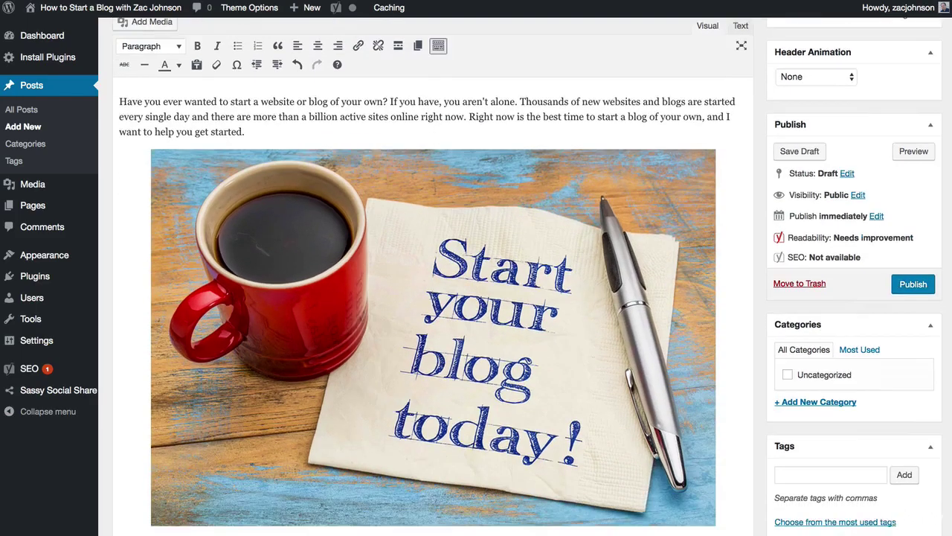
scroll(385, 307, down, 8)
click(384, 307)
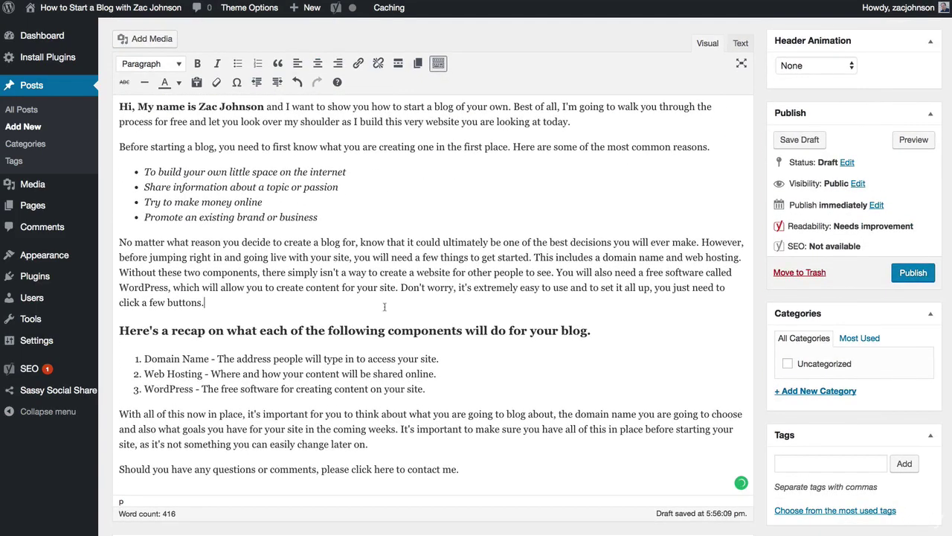
key(Return)
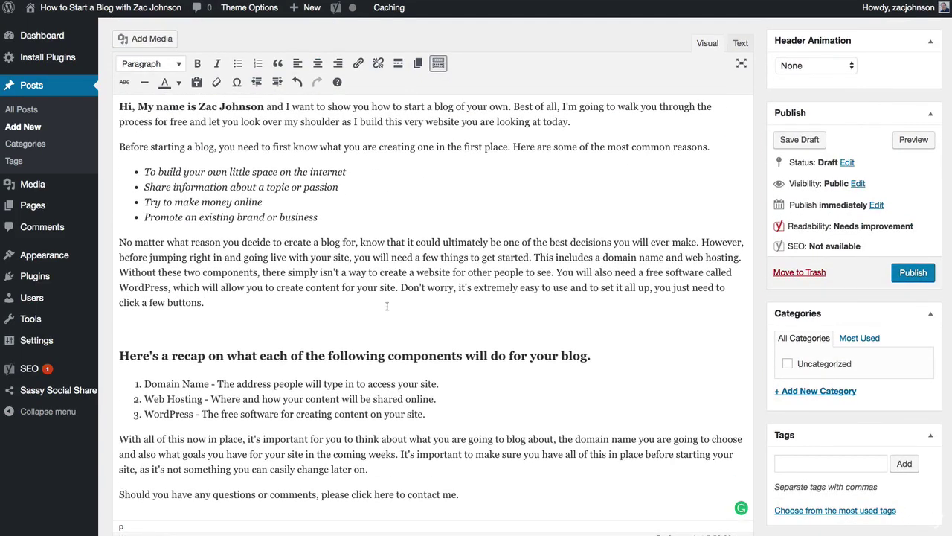
click(316, 63)
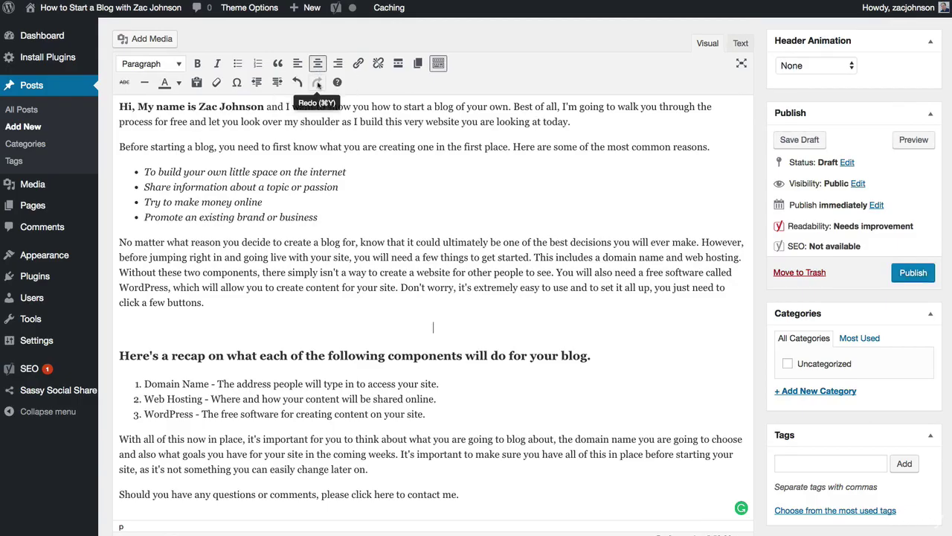
Upload wordpress-logo.png as media for the post.
click(130, 39)
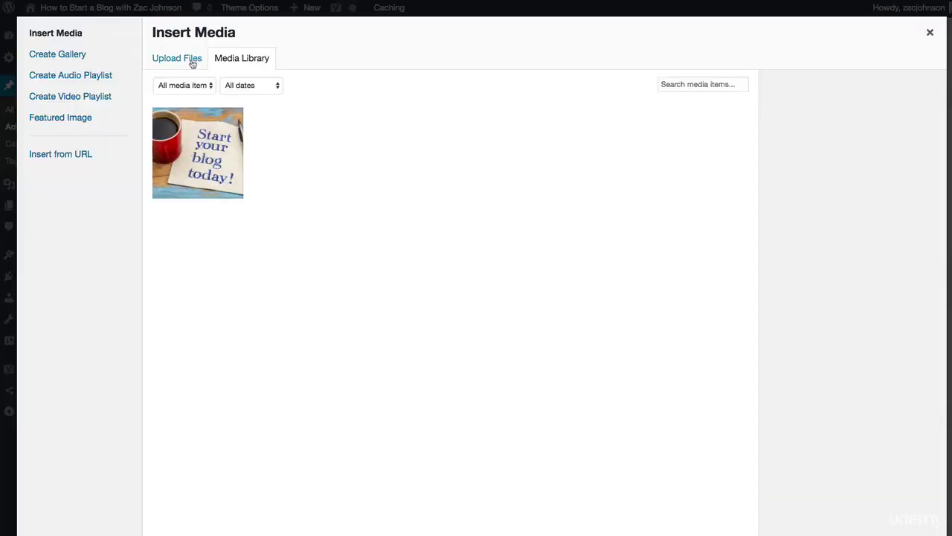
click(192, 64)
click(557, 291)
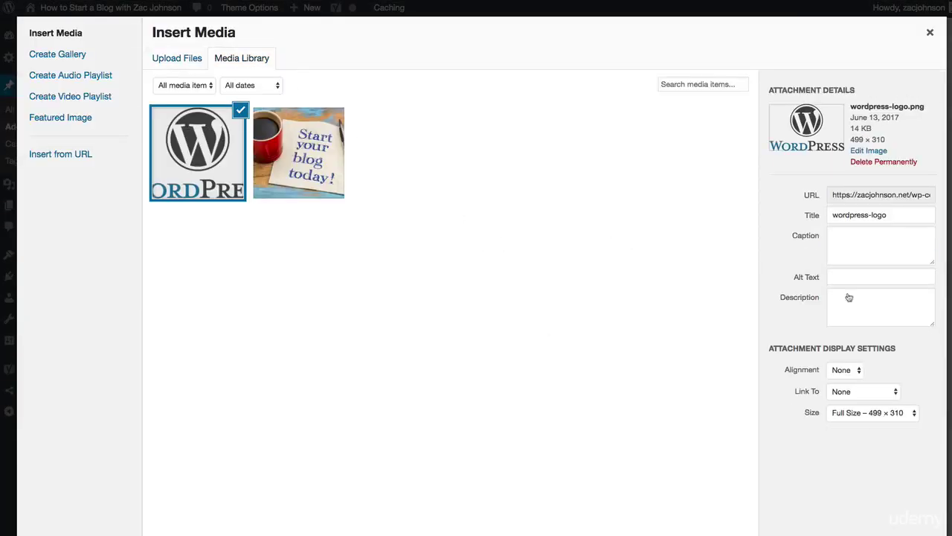
Shorten the logo image's title to "wordpress", set its alignment to Center and insert it into the post.
double_click(881, 215)
key(BackSpace)
key(BackSpace)
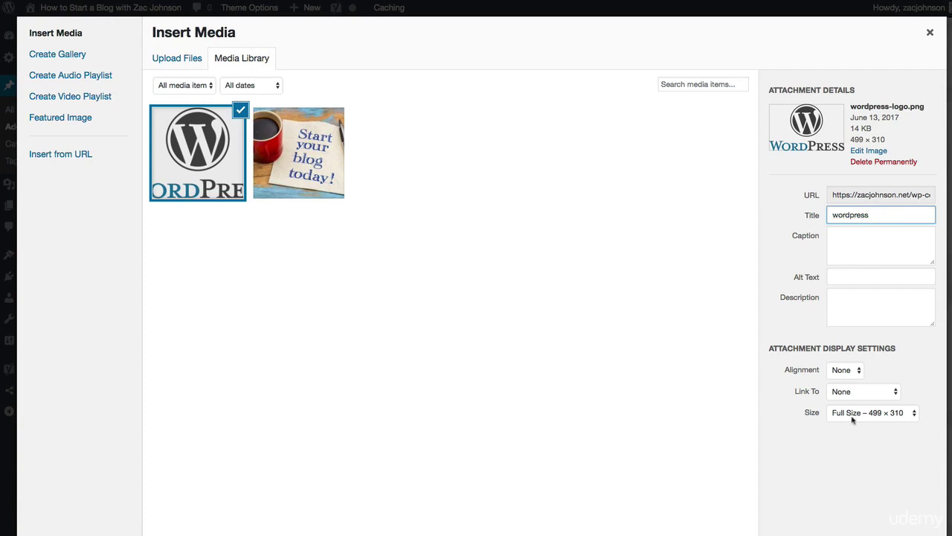
click(855, 372)
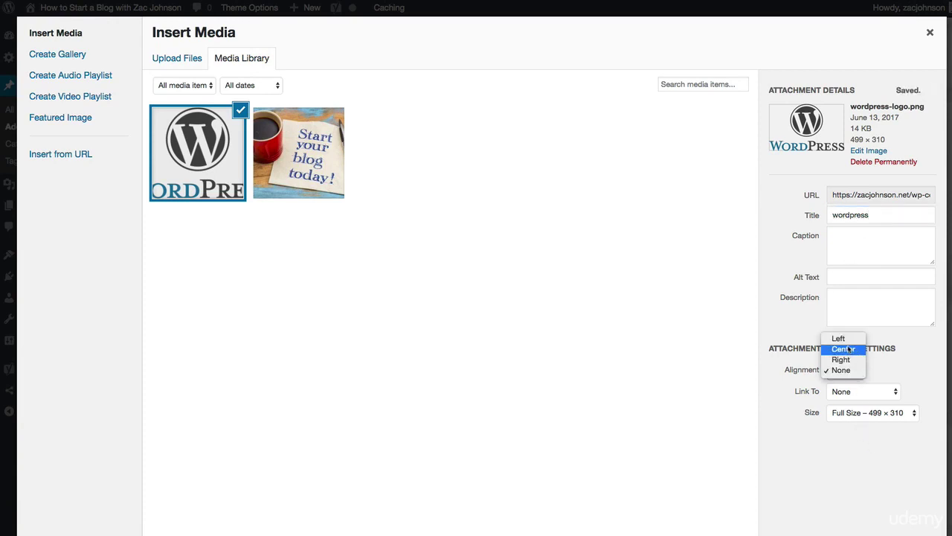
click(849, 349)
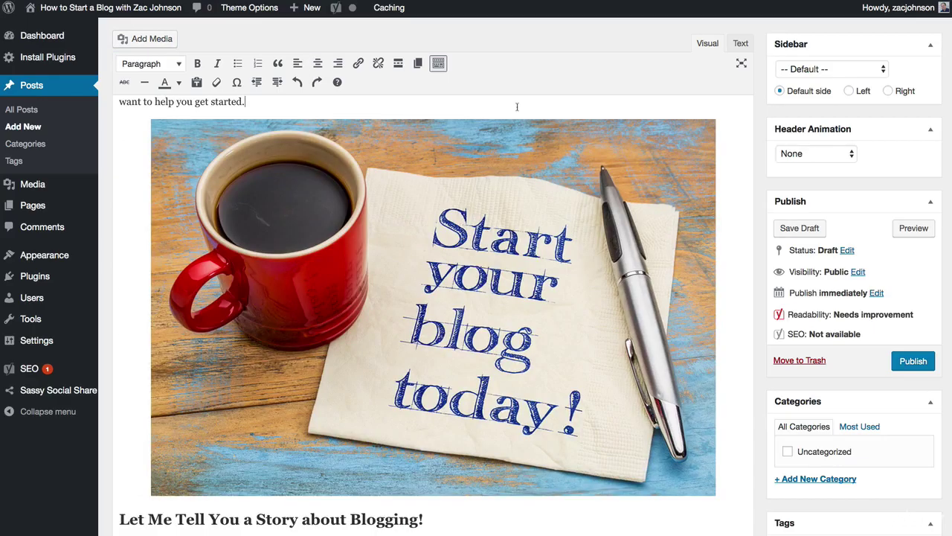
click(438, 158)
scroll(530, 102, down, 10)
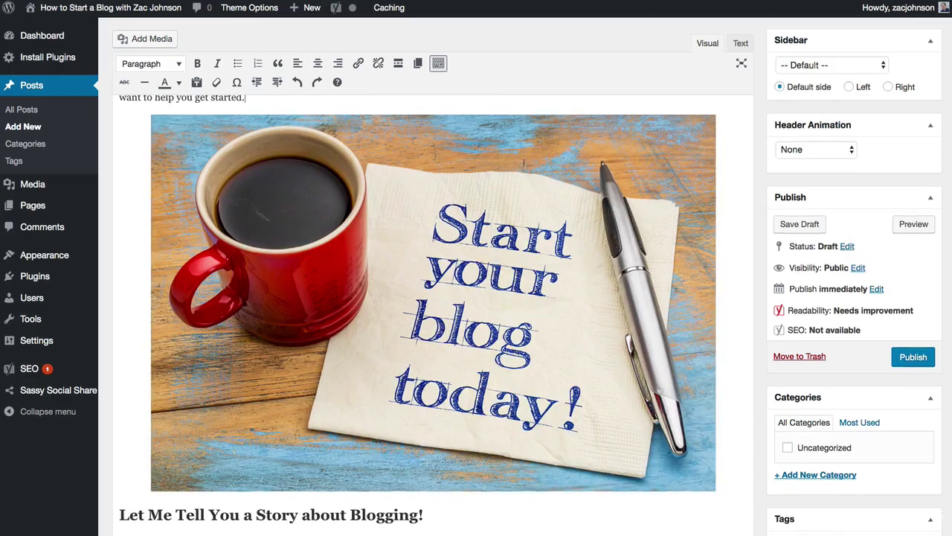
scroll(462, 284, down, 1)
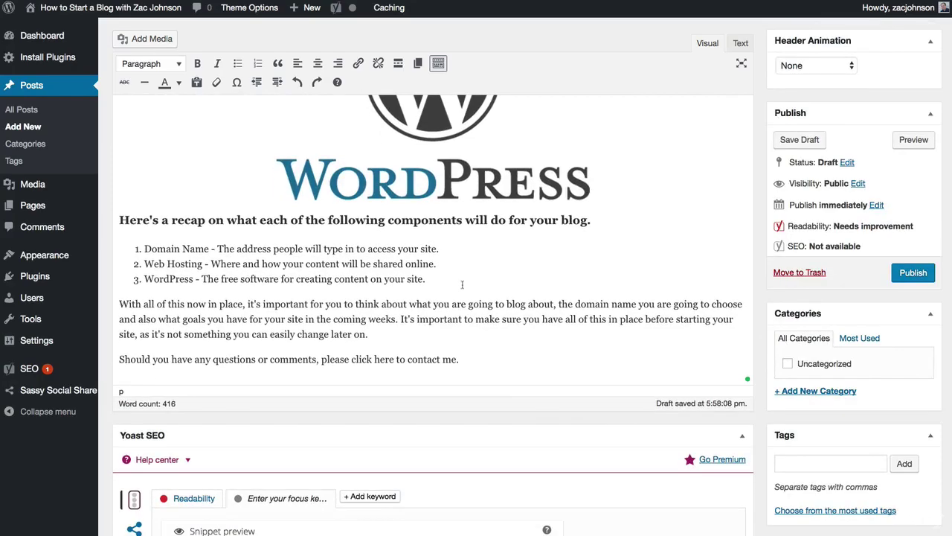
scroll(322, 265, up, 12)
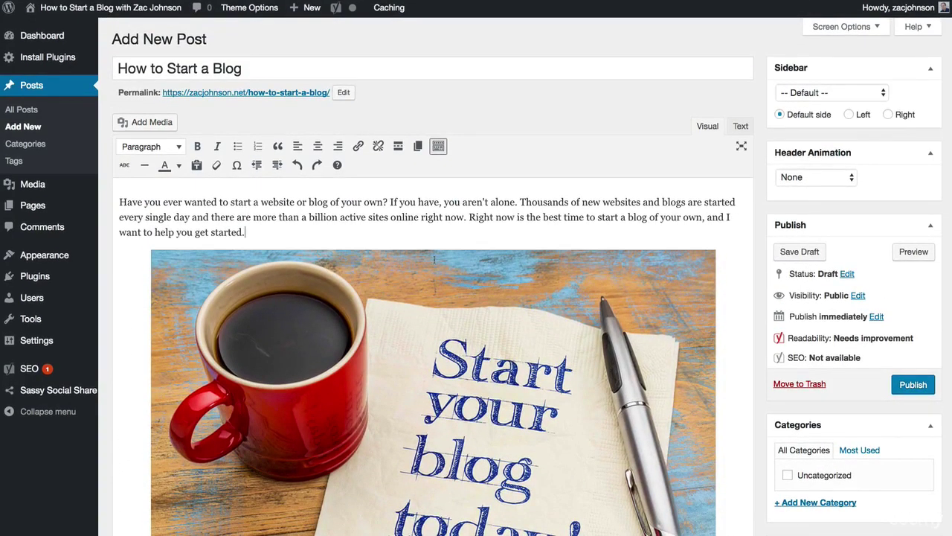
scroll(430, 259, down, 5)
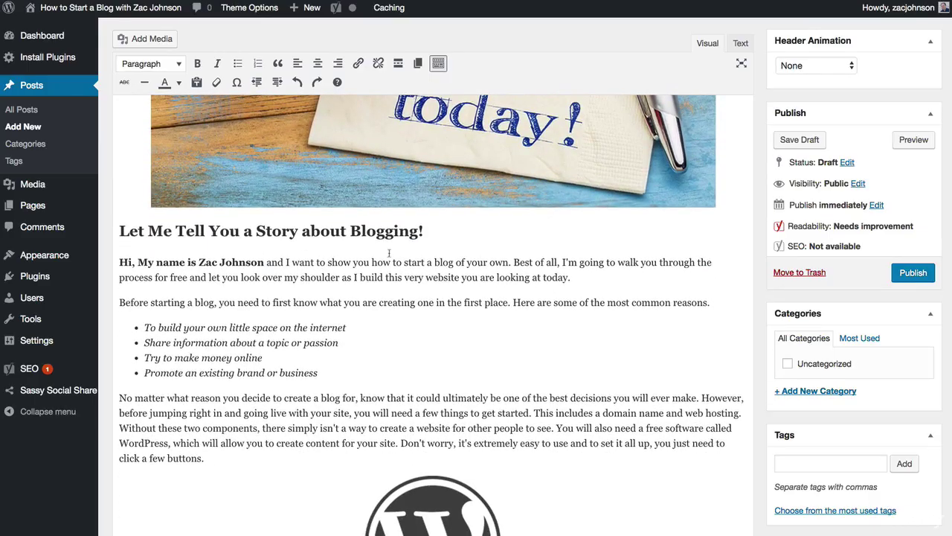
drag(372, 262, 511, 261)
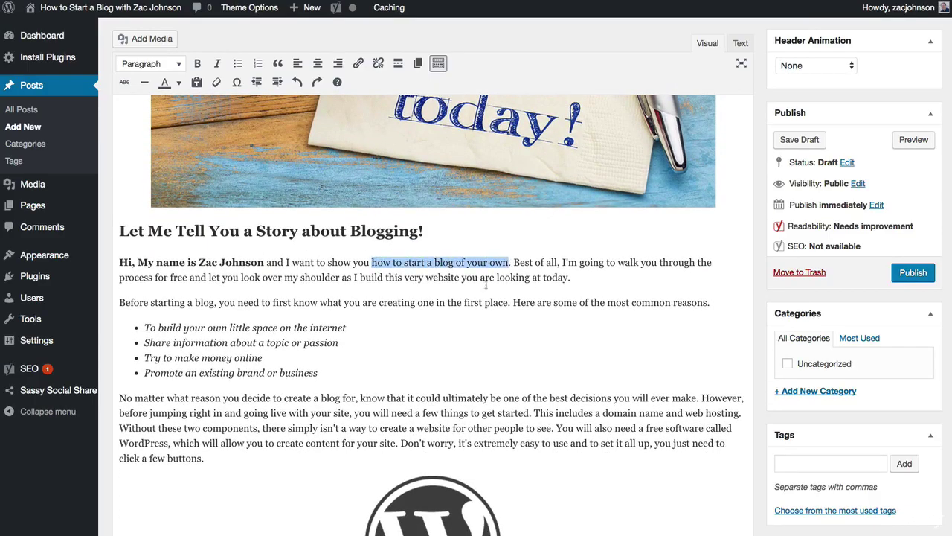
click(358, 64)
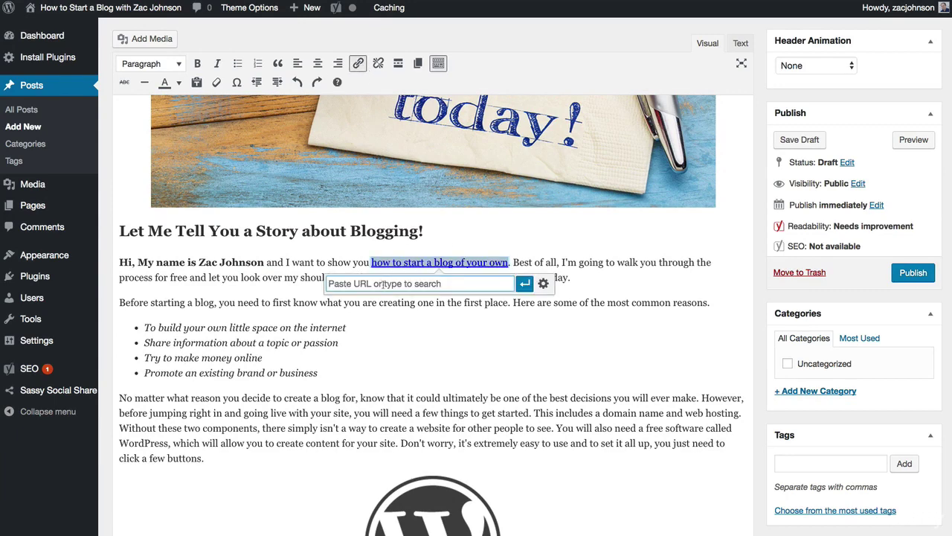
text(https://)
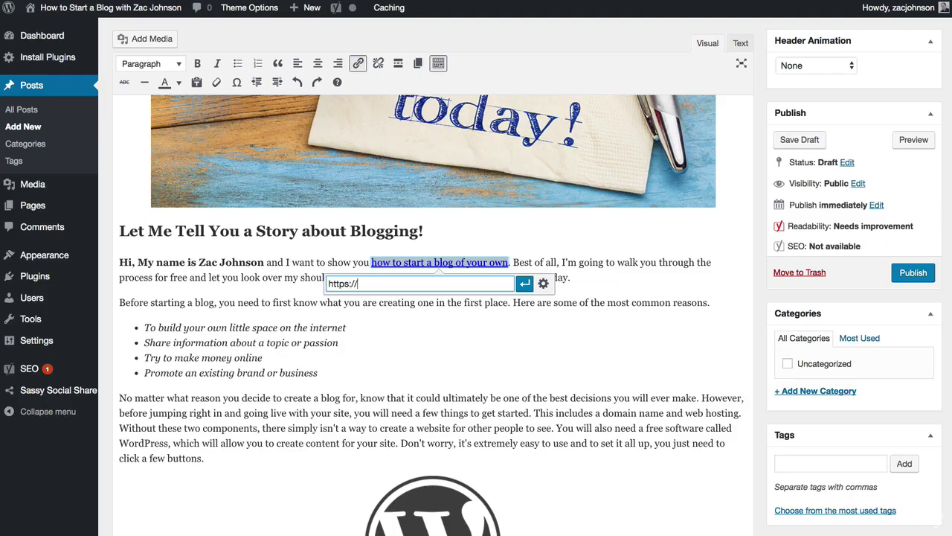
text(blogging.org)
click(525, 284)
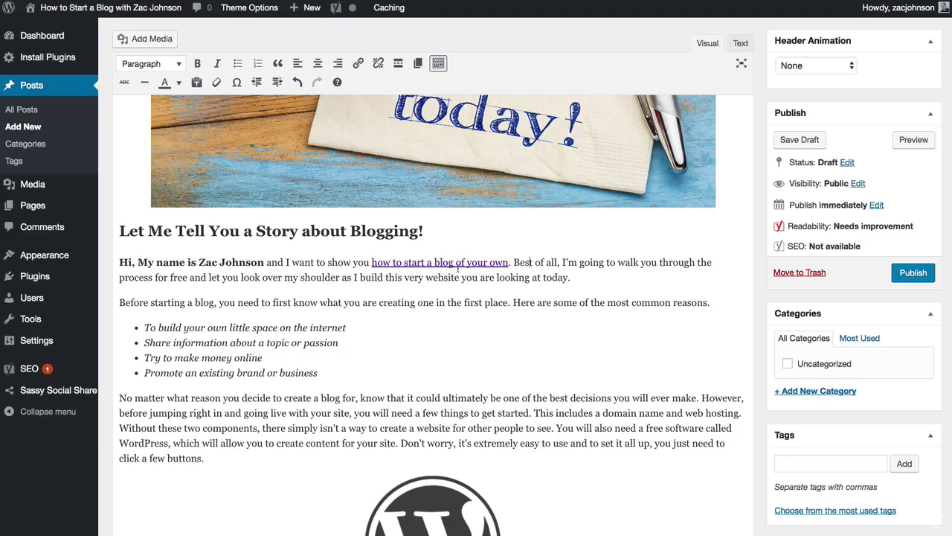
click(456, 264)
click(604, 302)
Add a new category named "Blogging Resources" to the post.
click(814, 393)
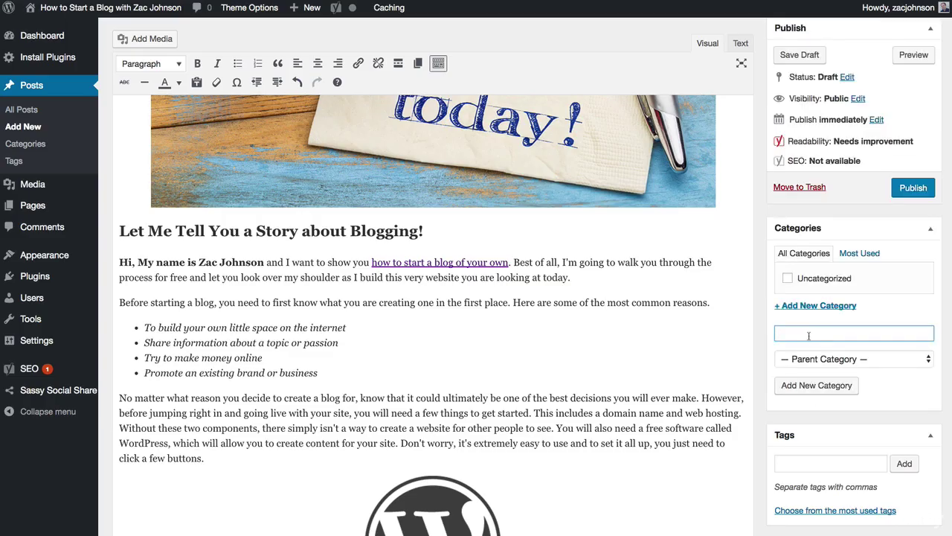
text(BBlogging Resources)
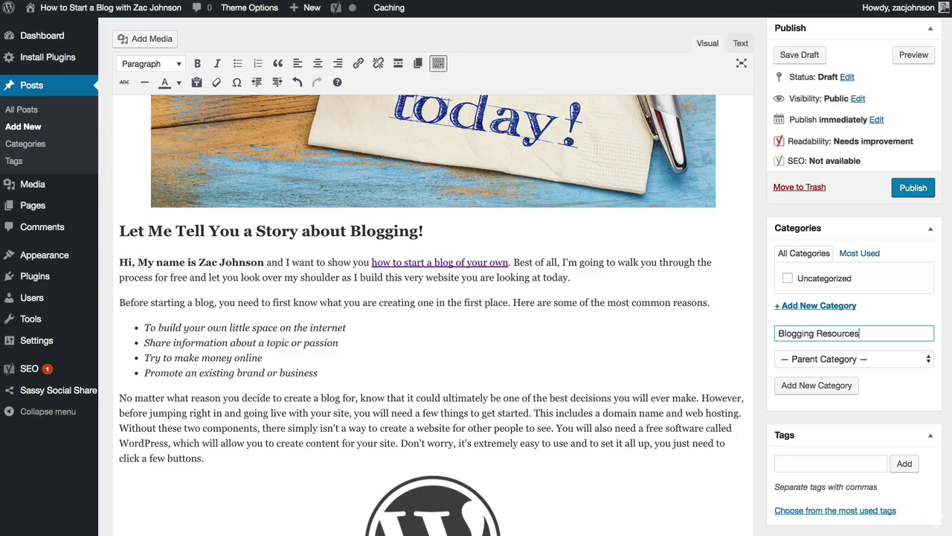
click(814, 385)
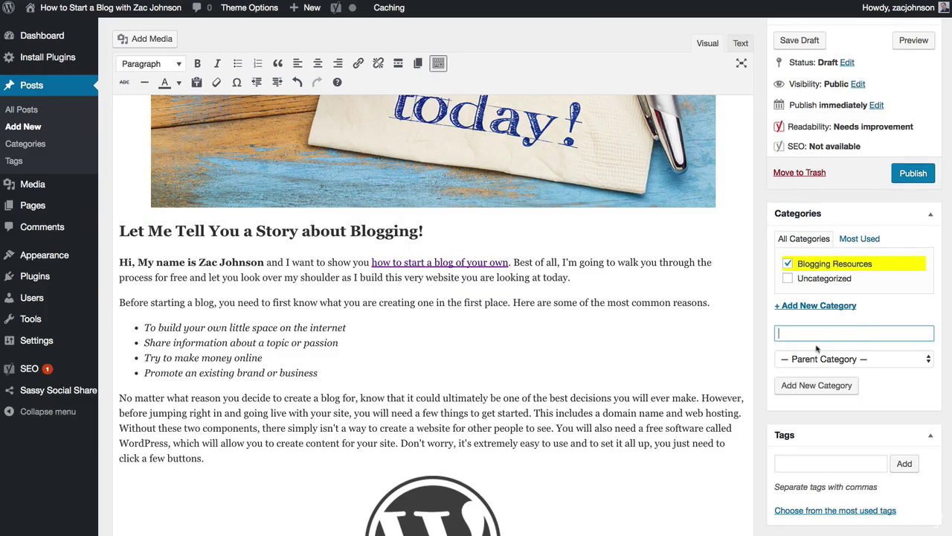
Write a Yoast meta description about discovering how to start a blog in 10 minutes through the author's fast, free and easy 7-day blogging guide.
scroll(650, 245, up, 10)
scroll(652, 244, down, 10)
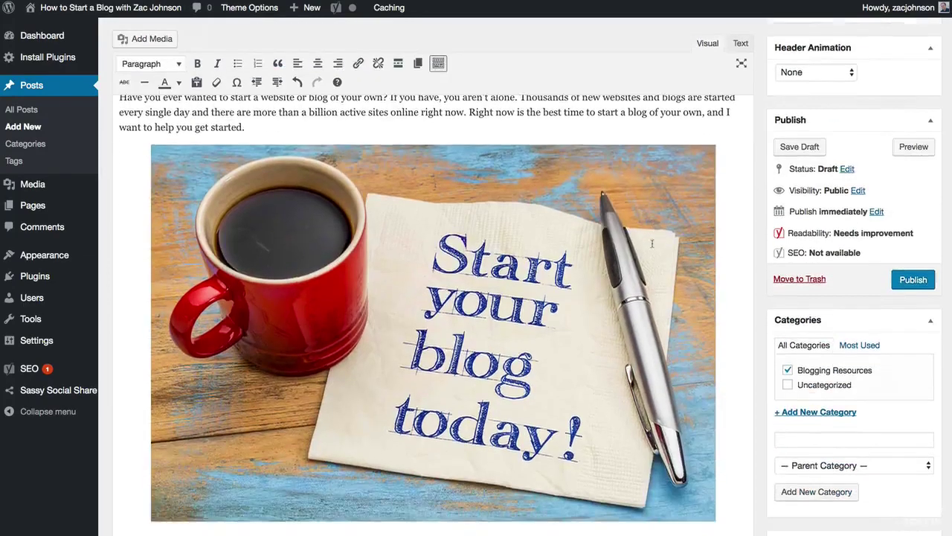
scroll(652, 244, down, 10)
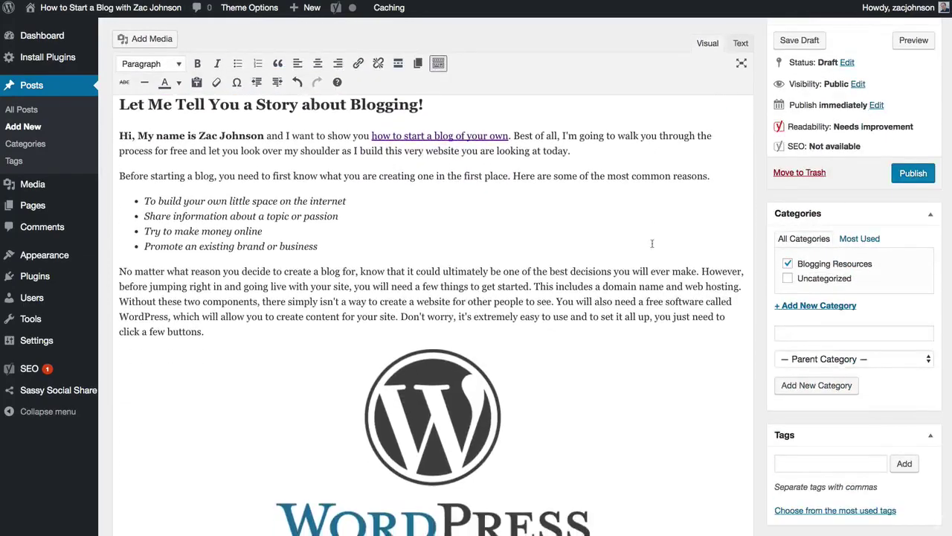
scroll(651, 247, down, 5)
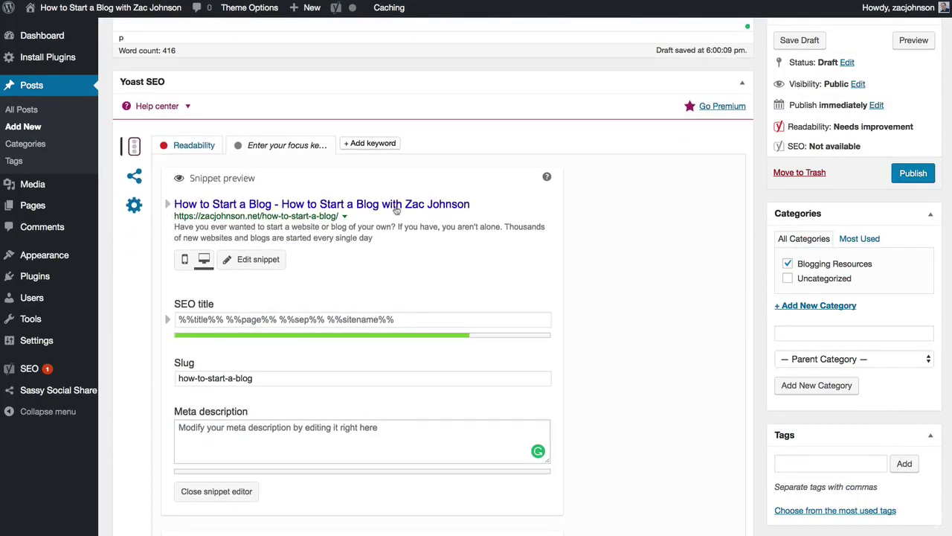
click(396, 211)
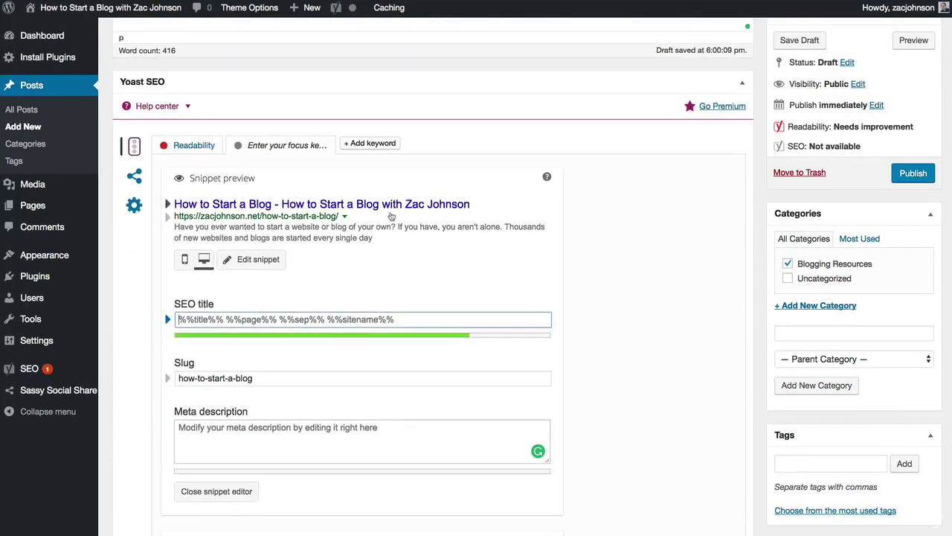
click(328, 430)
text(Discover how to start a blog in the next 10 minutes through Zac Johnson's free 7-day blogging guide. It's fast, free and easy to use.)
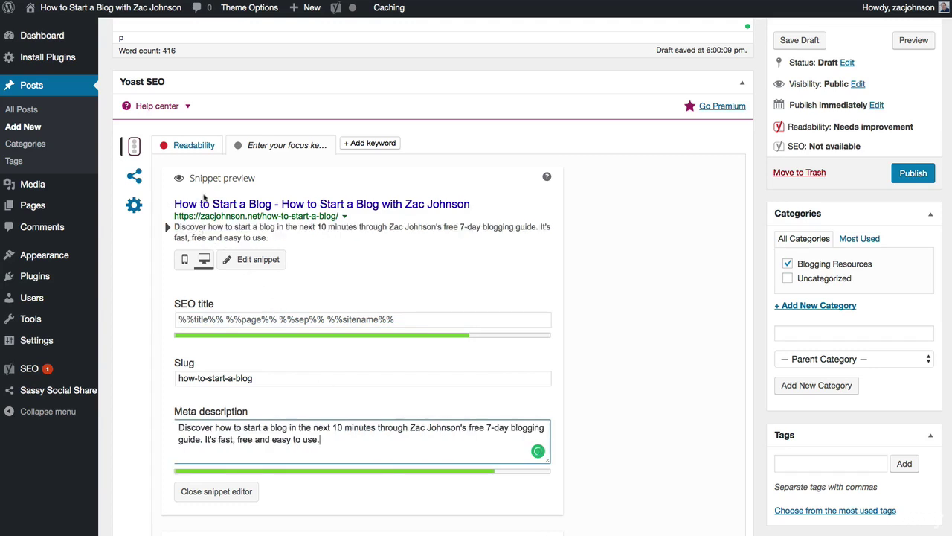
Copy the full title from the snippet preview into the SEO title field.
drag(175, 204, 473, 206)
key(ctrl+c)
click(360, 322)
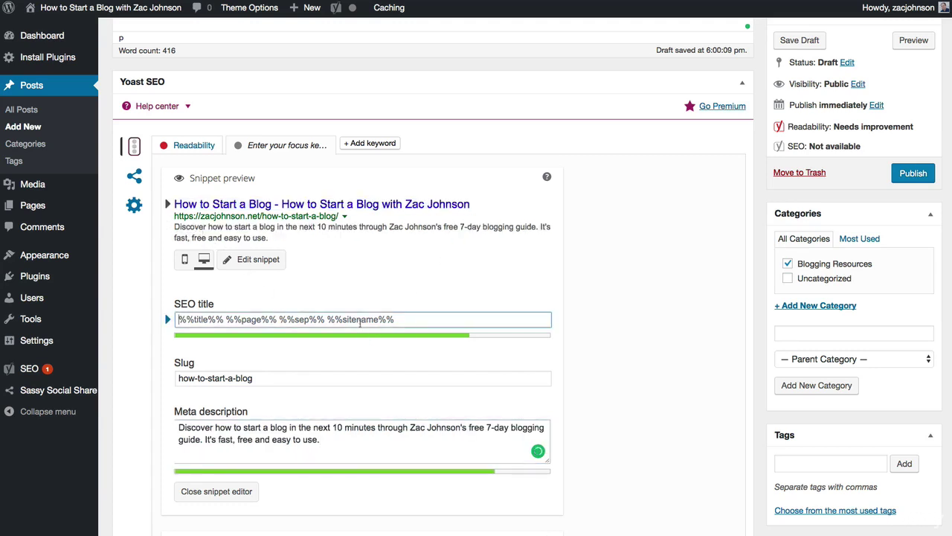
key(ctrl+v)
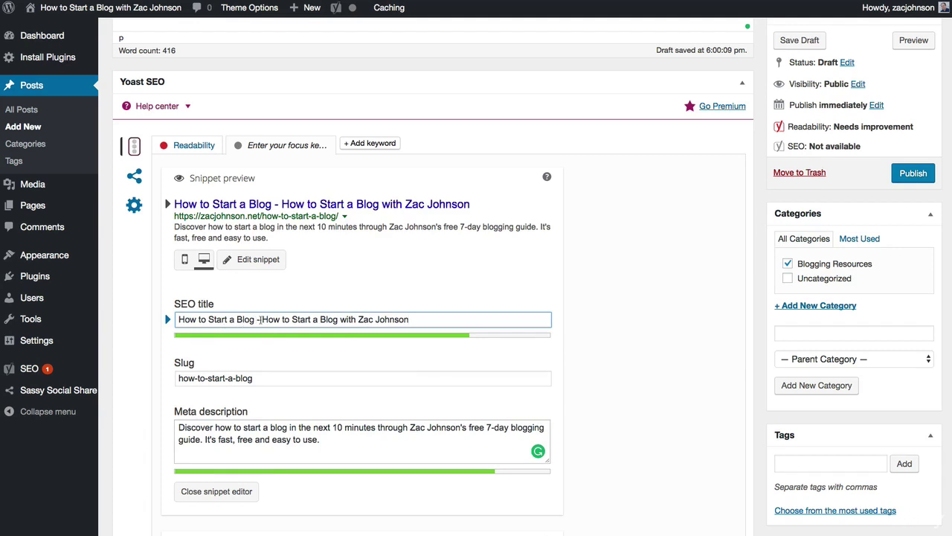
Replace the SEO title's second half so it reads "How to Start a Blog in Just 3 Easy Steps with" plus the author's name.
drag(258, 319, 341, 319)
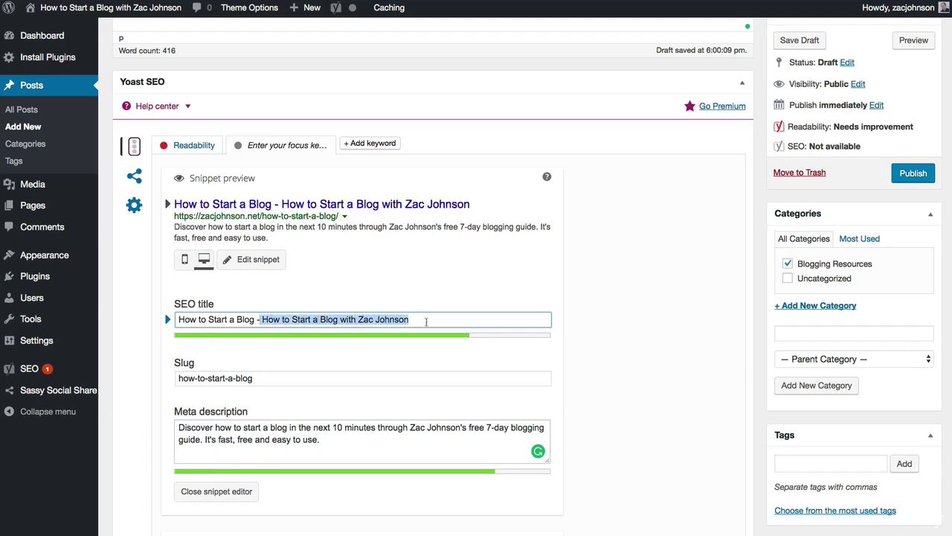
key(BackSpace)
key(BackSpace)
key(BackSpace)
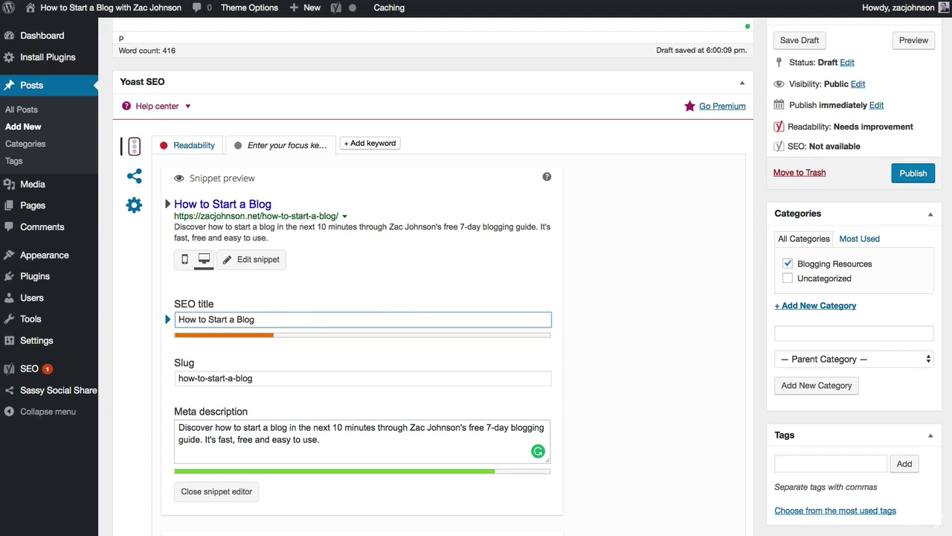
text(in Just 3 )
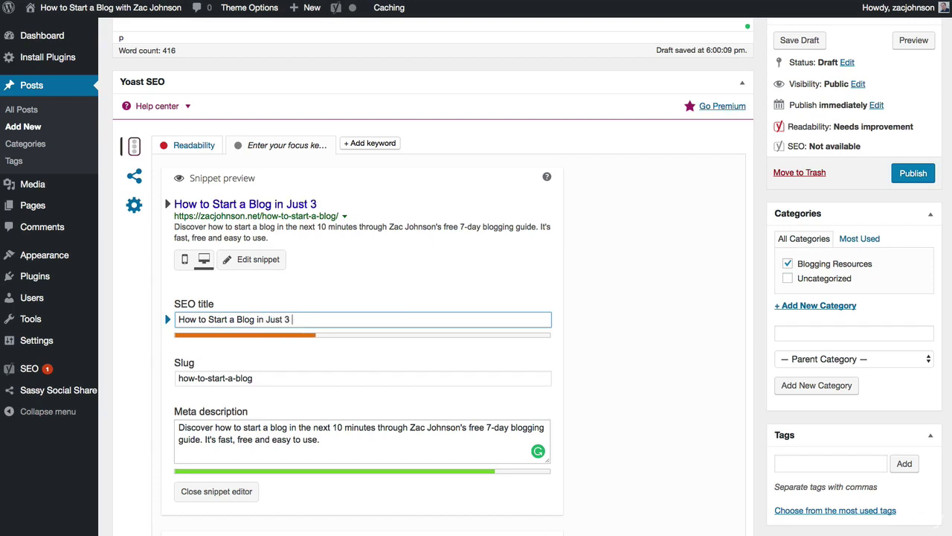
text(Easy Steps with Zac Johnson)
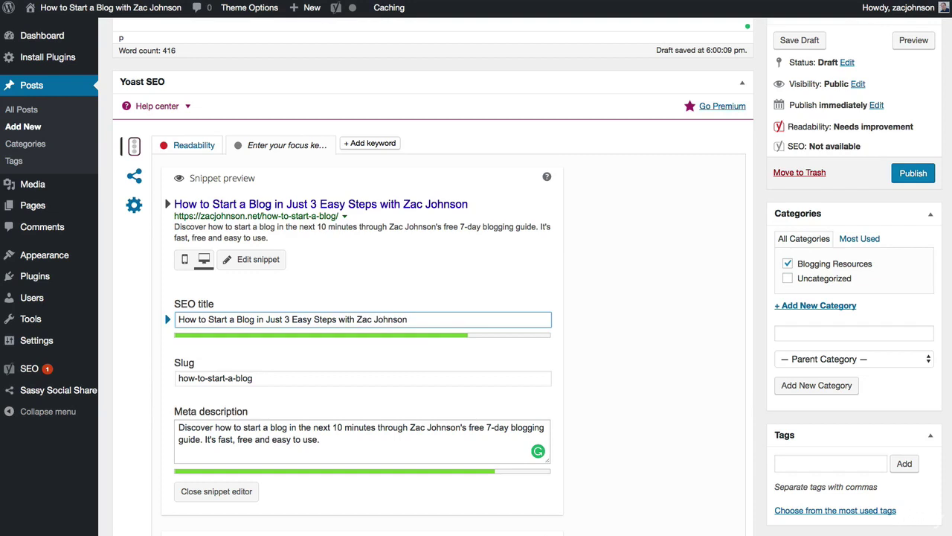
click(761, 130)
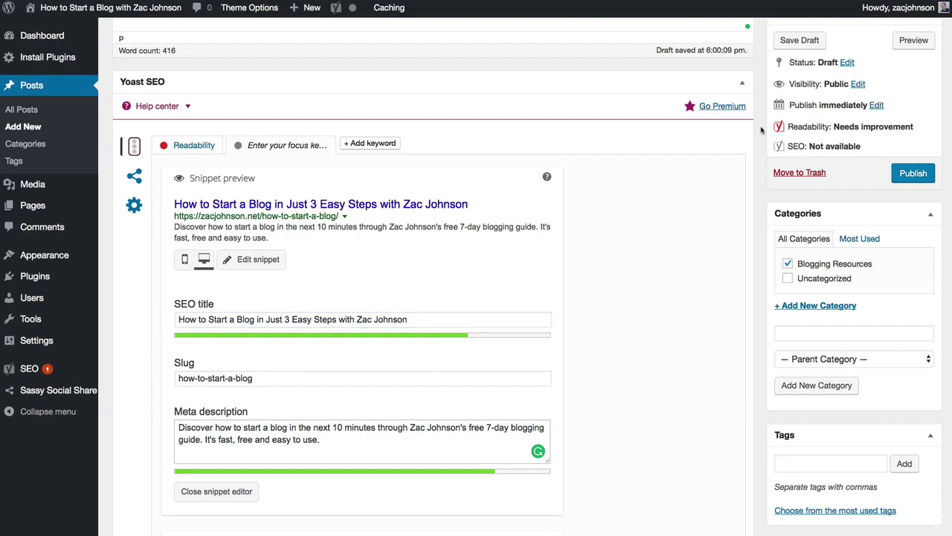
Upload bigstock-Start-Your-Blog-Today-179334223.jpg in the Featured Image dialog for the post.
scroll(761, 130, down, 5)
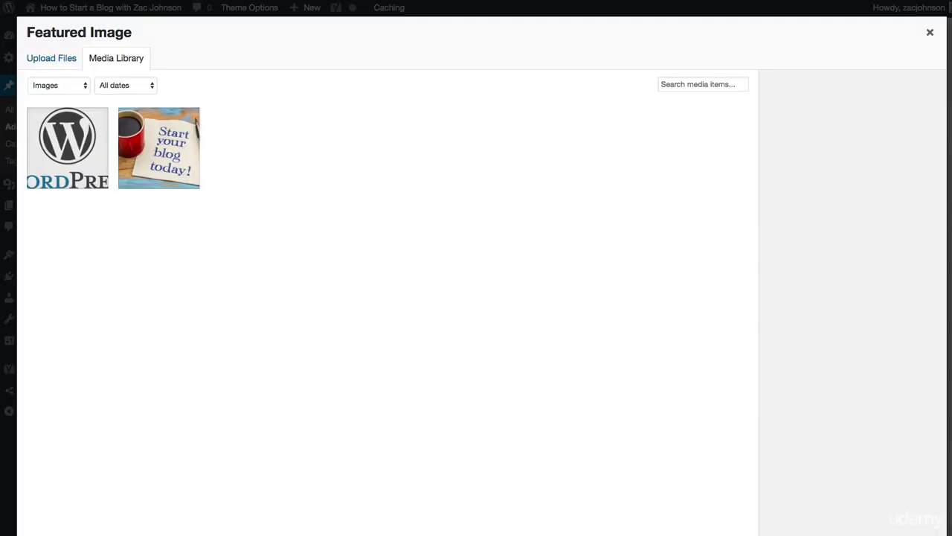
click(68, 60)
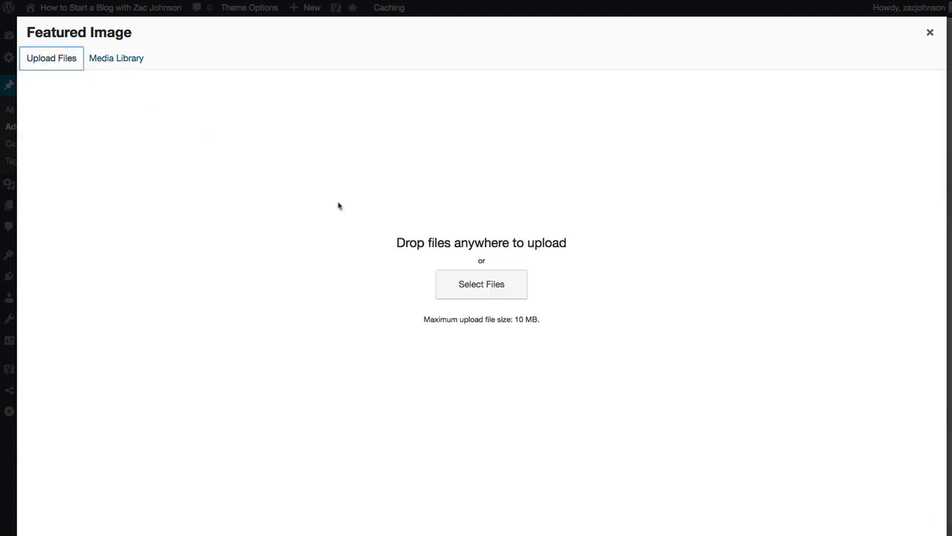
click(495, 287)
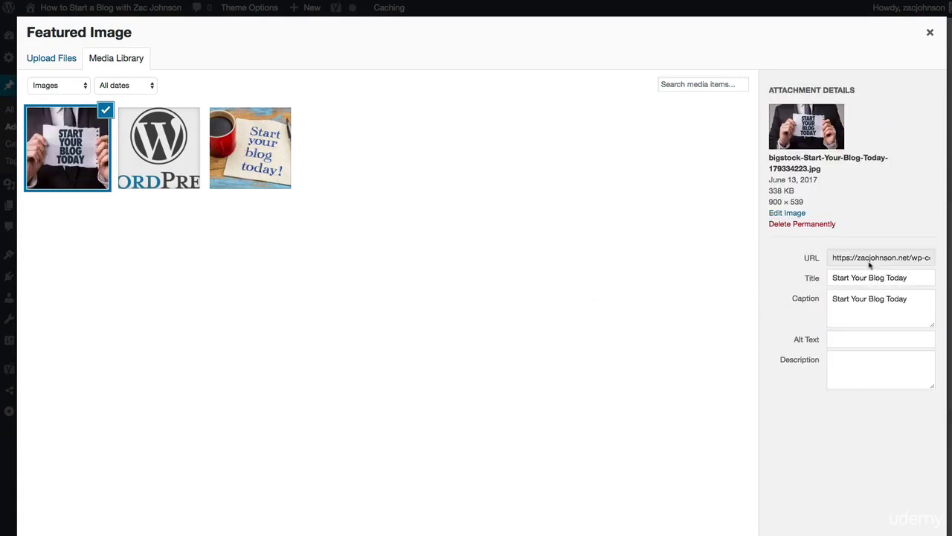
Clear the caption of the uploaded "Start Your Blog Today" image and set it as the post's featured image.
triple_click(861, 294)
key(BackSpace)
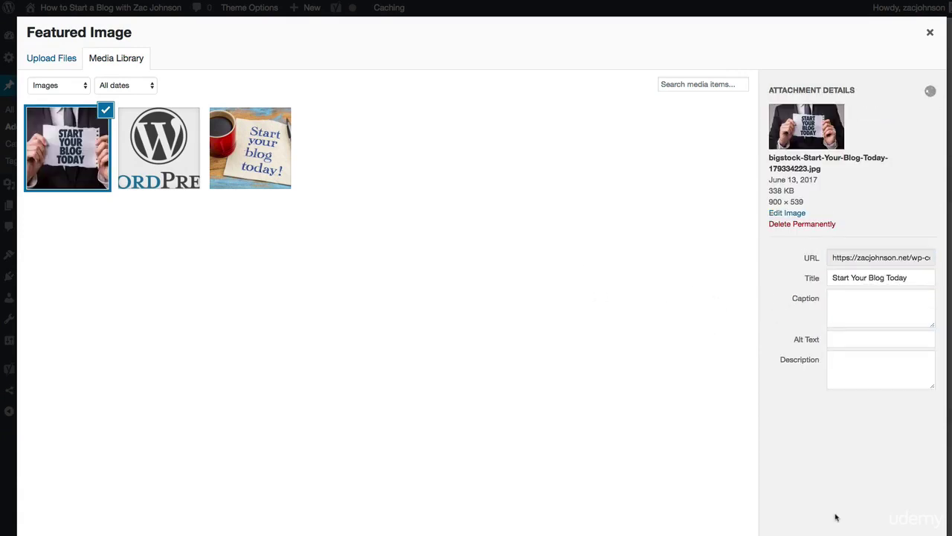
click(836, 517)
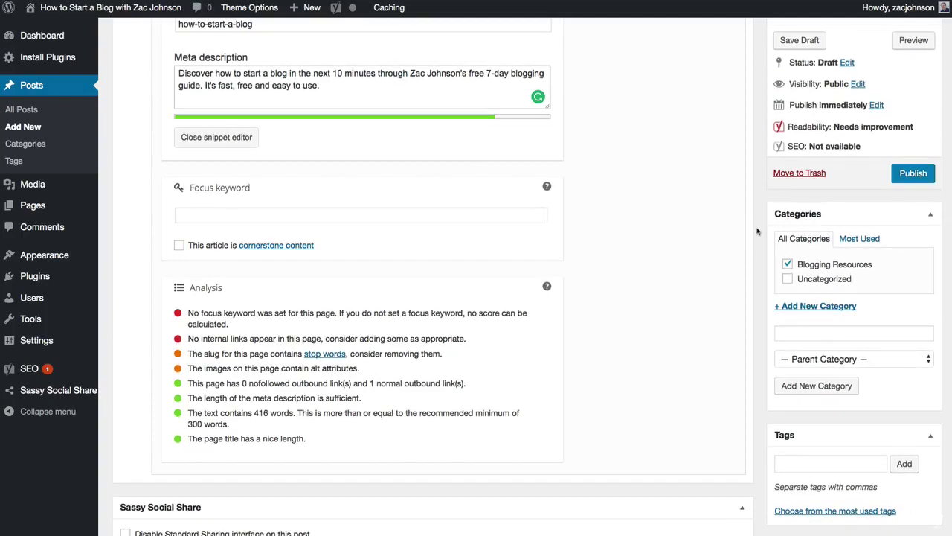
Publish the "How to Start a Blog" post immediately after opening its publish date settings.
scroll(759, 240, up, 20)
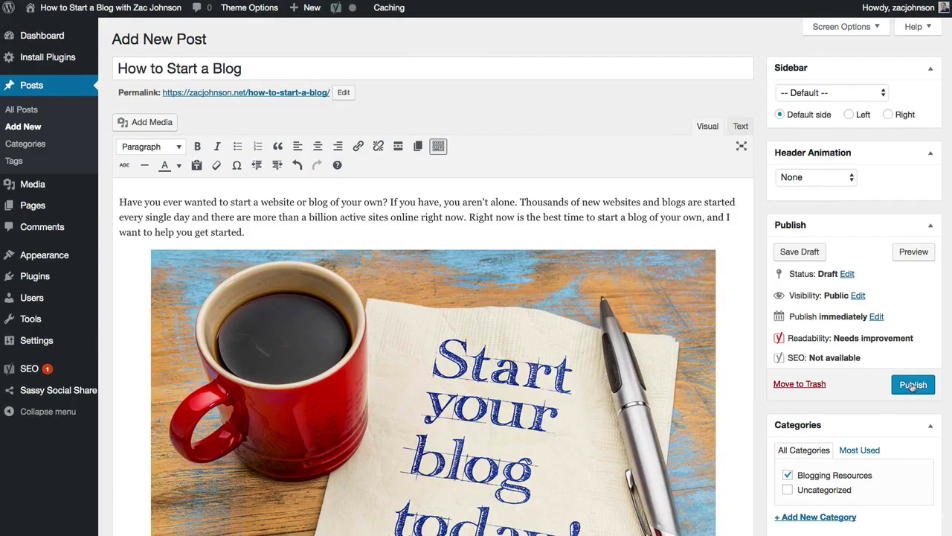
click(876, 318)
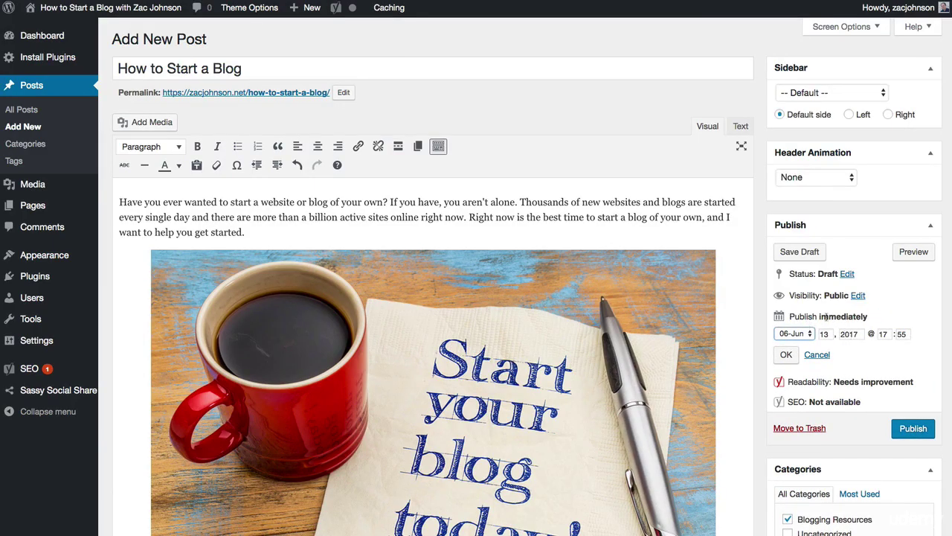
click(914, 432)
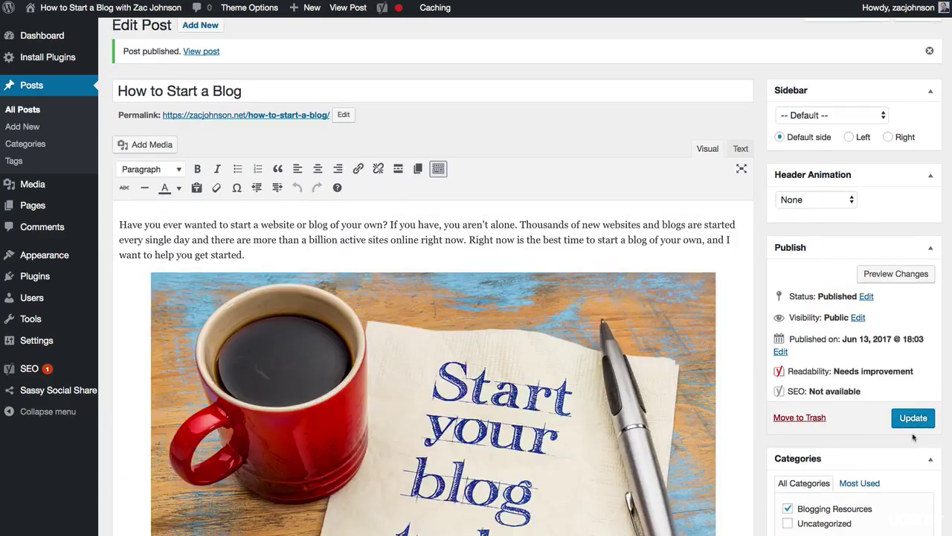
Open the published post in a new tab and review its title, images, headings, lists, author section and sidebar.
right_click(186, 49)
click(281, 72)
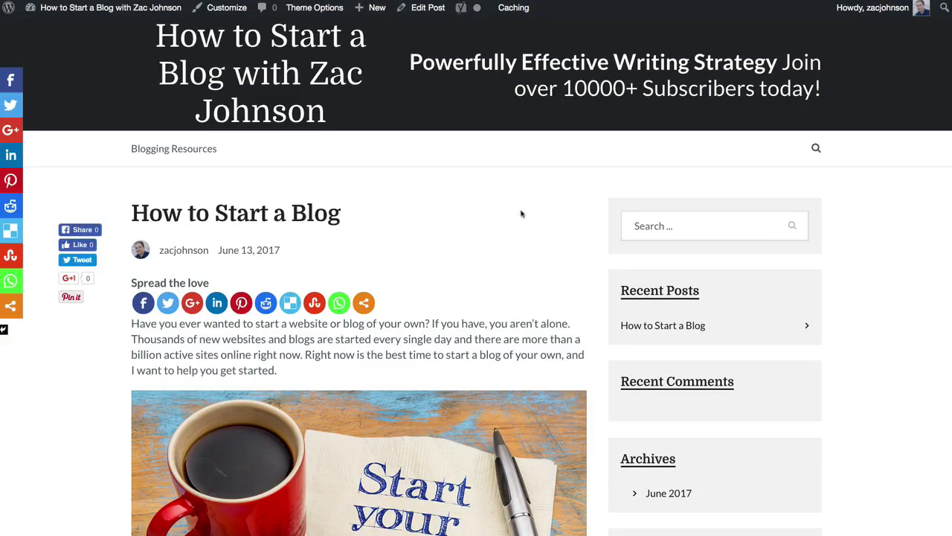
scroll(521, 214, down, 5)
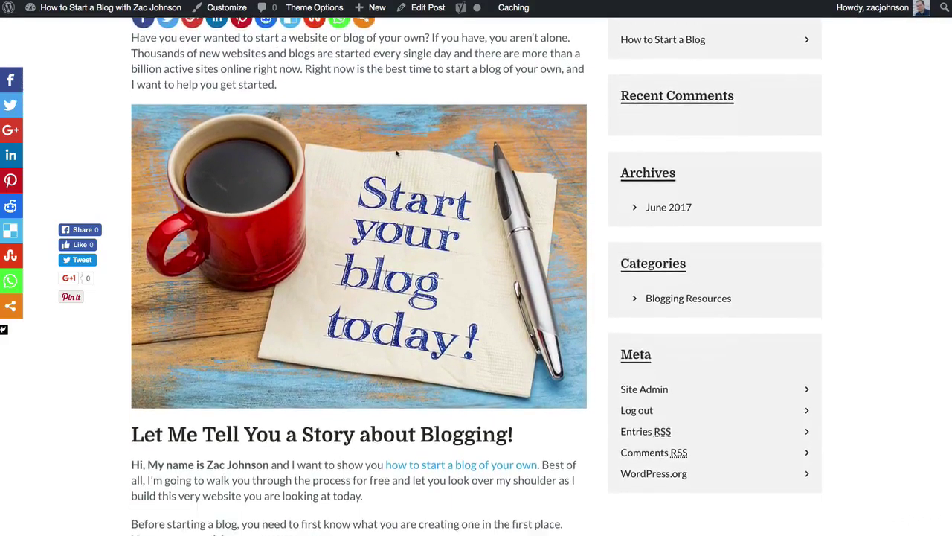
scroll(396, 153, down, 4)
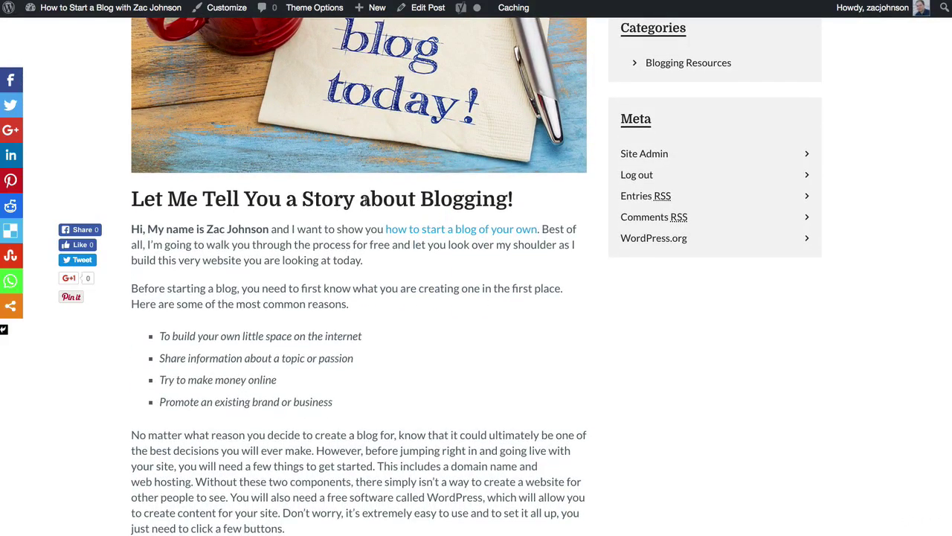
drag(357, 199, 335, 281)
click(229, 205)
scroll(224, 206, down, 2)
click(337, 282)
scroll(380, 296, down, 8)
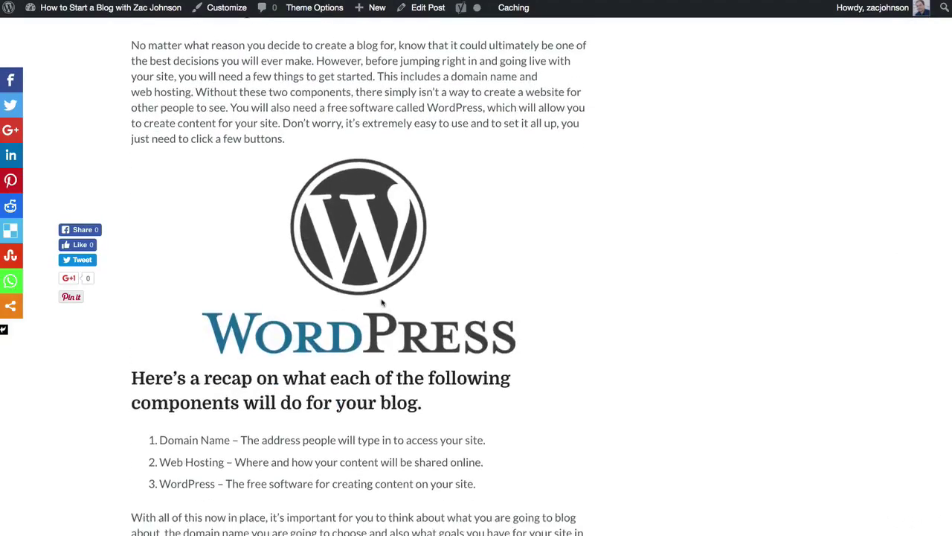
scroll(380, 294, down, 3)
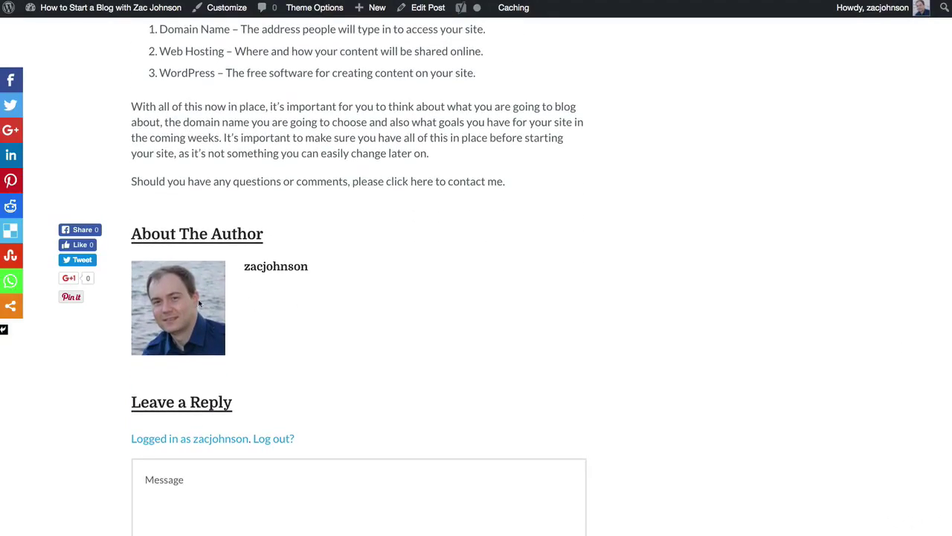
scroll(342, 299, up, 10)
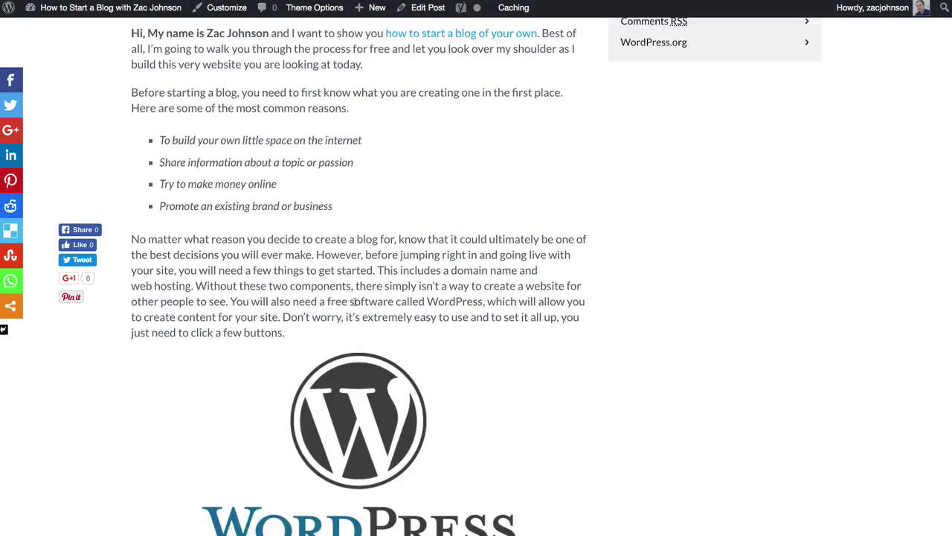
scroll(353, 301, up, 6)
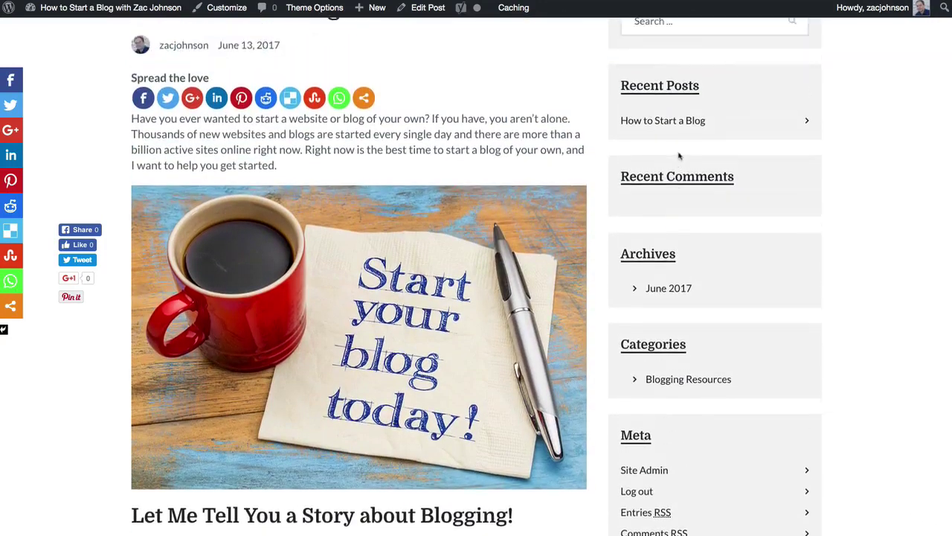
scroll(679, 156, up, 3)
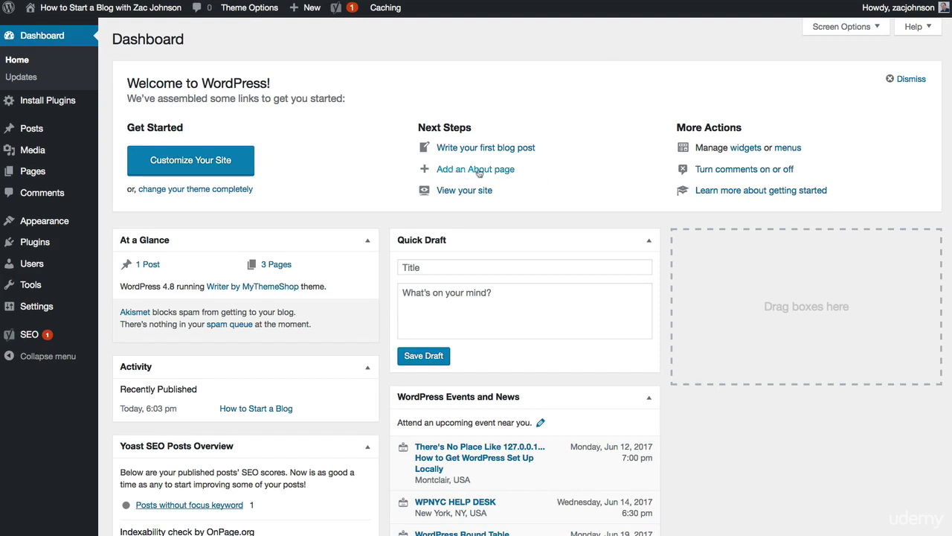
Start a new page, title it "About" plus the author's name, and paste the prepared biography into its body.
mouse_move(49, 173)
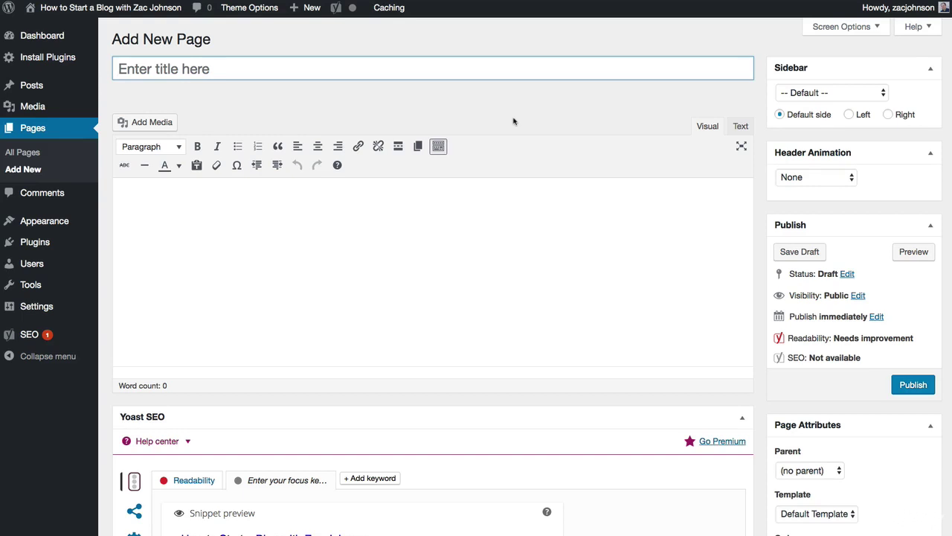
text(Abpo)
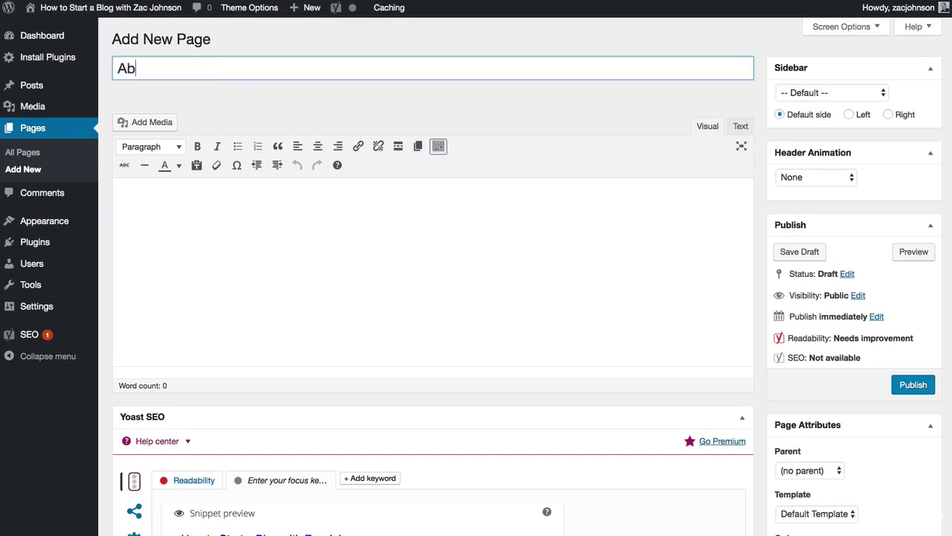
key(BackSpace)
key(BackSpace)
text(out Zac Kp)
key(BackSpace)
text(Johnson)
click(445, 123)
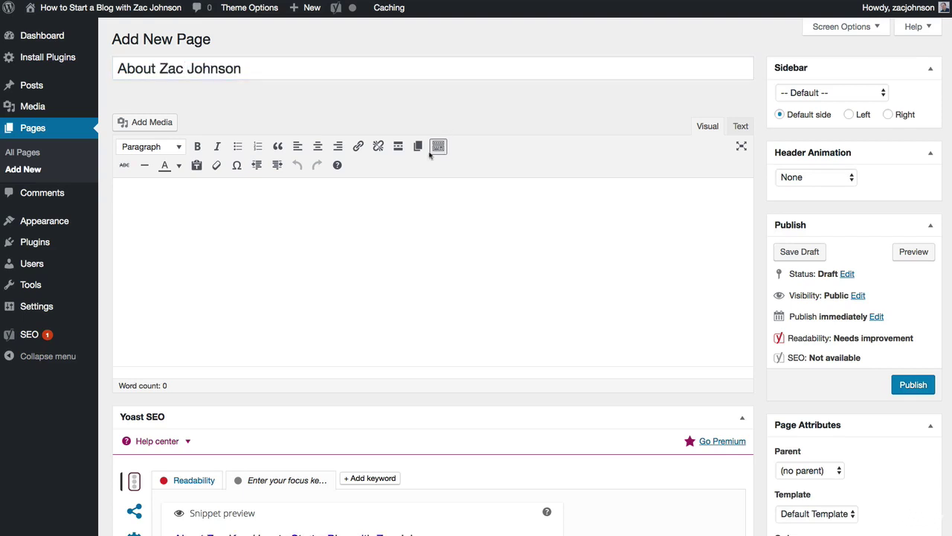
click(386, 264)
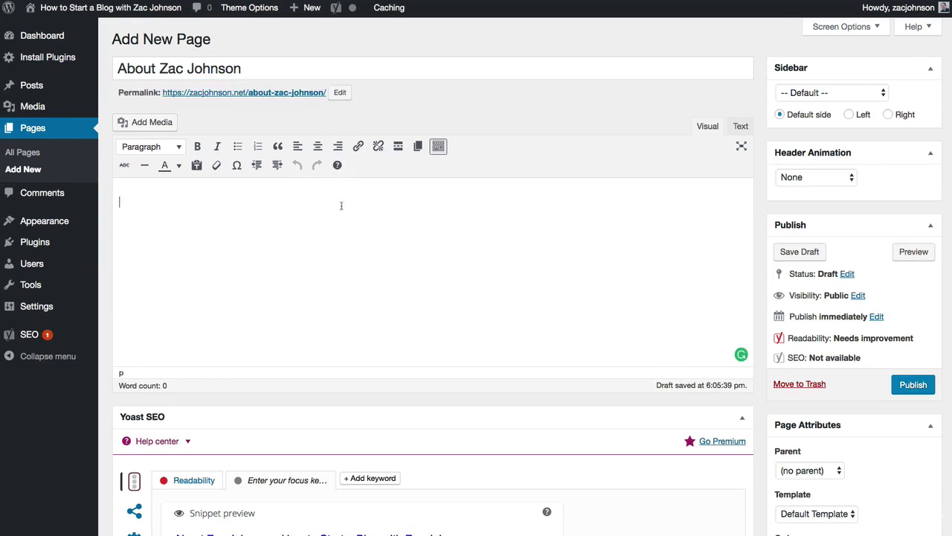
key(ctrl+v)
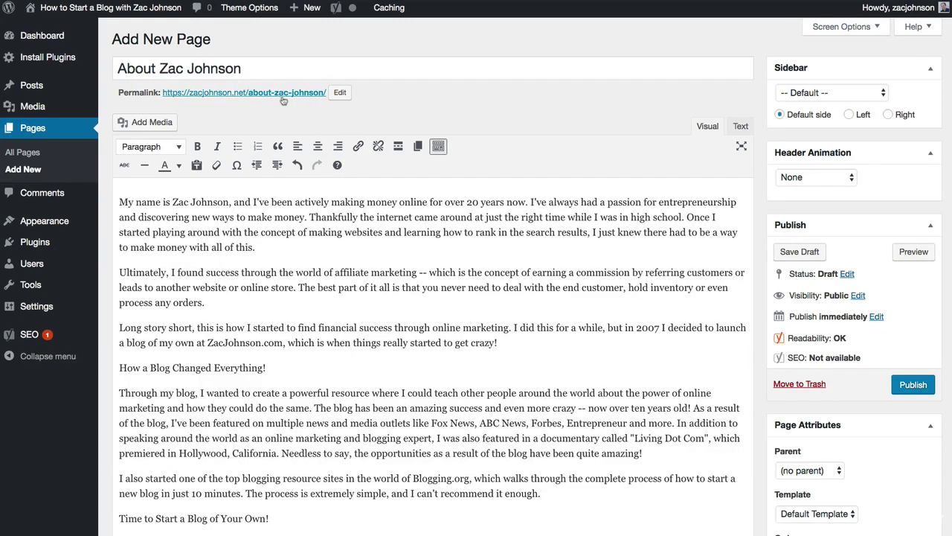
Shorten the page's permalink slug to "about".
click(340, 93)
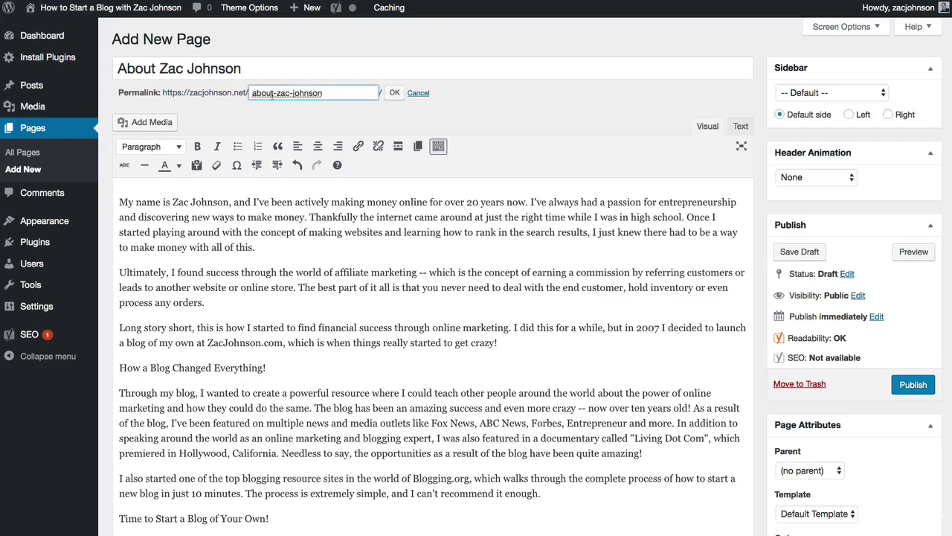
drag(276, 94, 338, 95)
key(BackSpace)
key(BackSpace)
click(394, 93)
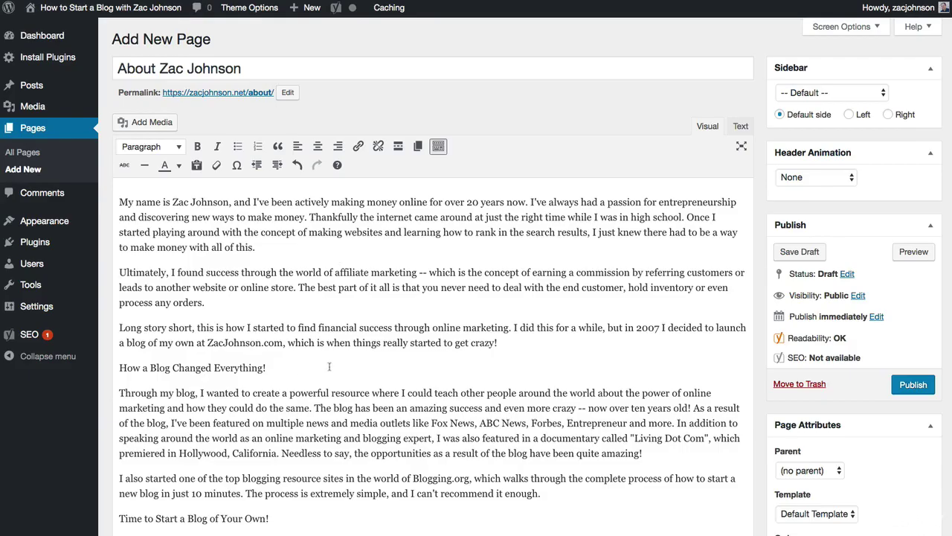
Format the line "How a Blog Changed Everything!" as Heading 2.
scroll(329, 366, down, 5)
scroll(329, 366, up, 5)
drag(288, 354, 104, 354)
click(171, 134)
click(190, 211)
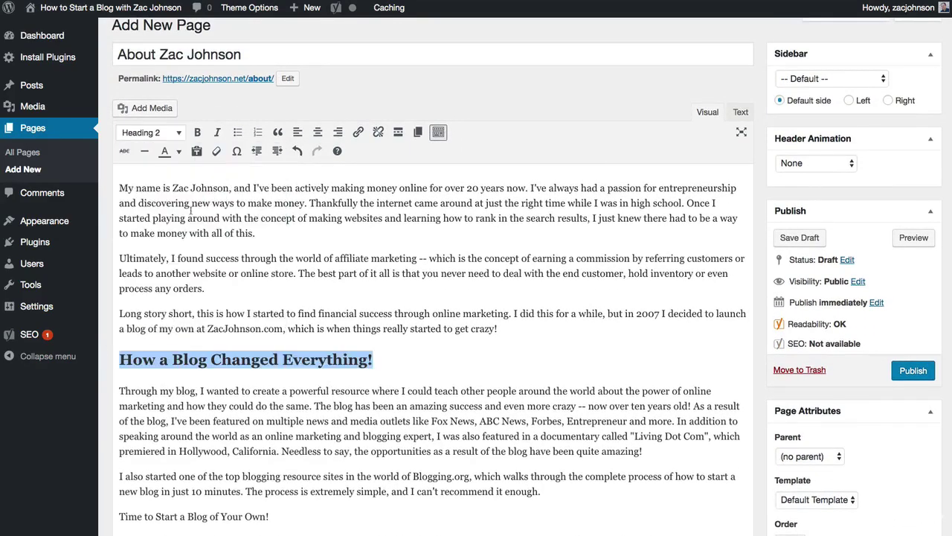
Format the line "Time to Start a Blog of Your Own!" as Heading 3.
scroll(262, 468, down, 2)
drag(279, 454, 113, 454)
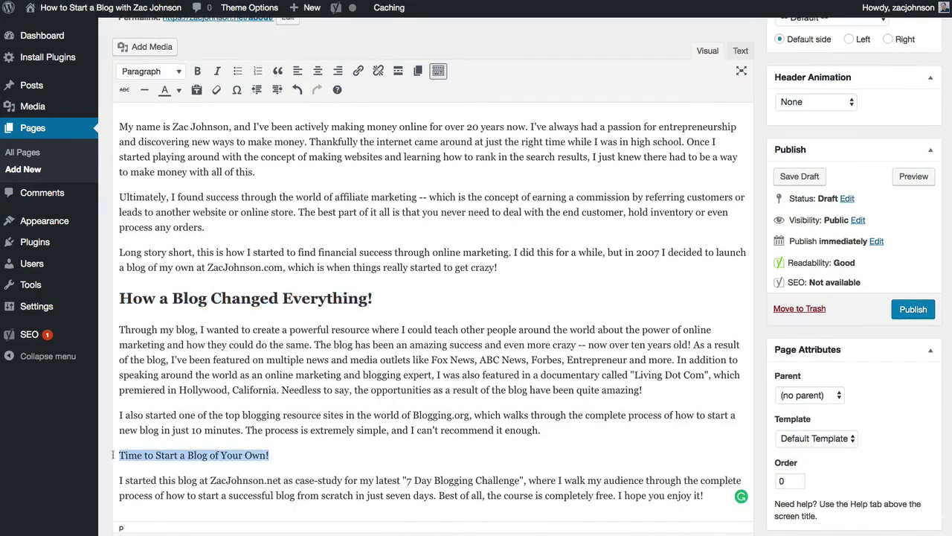
click(171, 71)
click(190, 179)
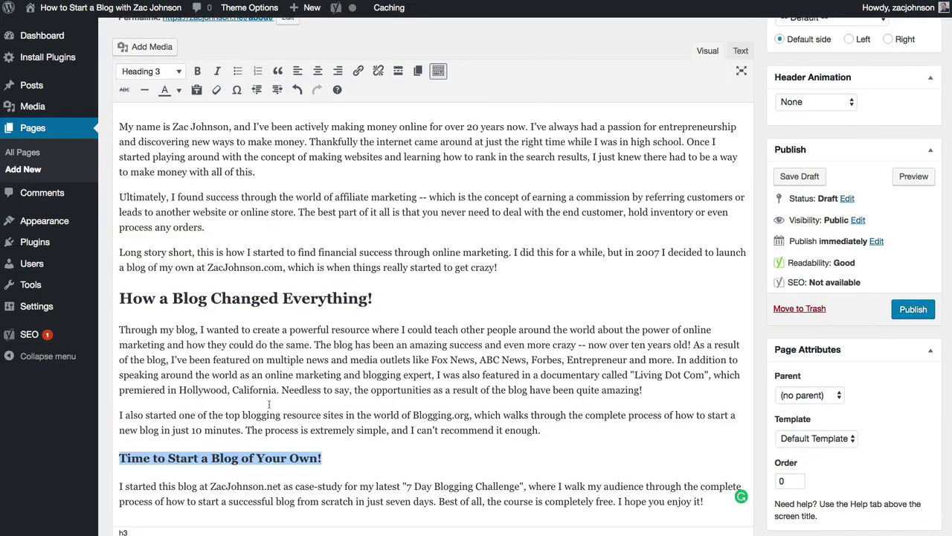
click(396, 283)
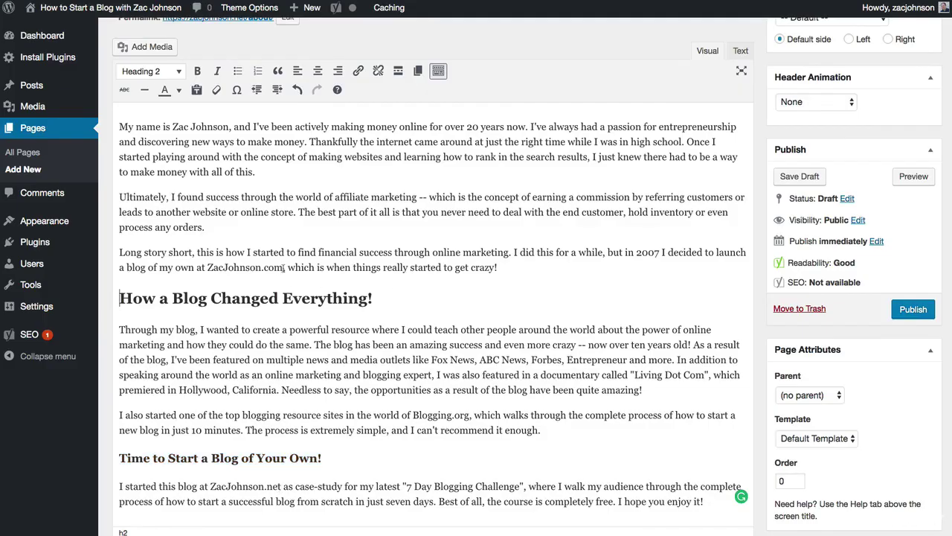
drag(283, 267, 207, 267)
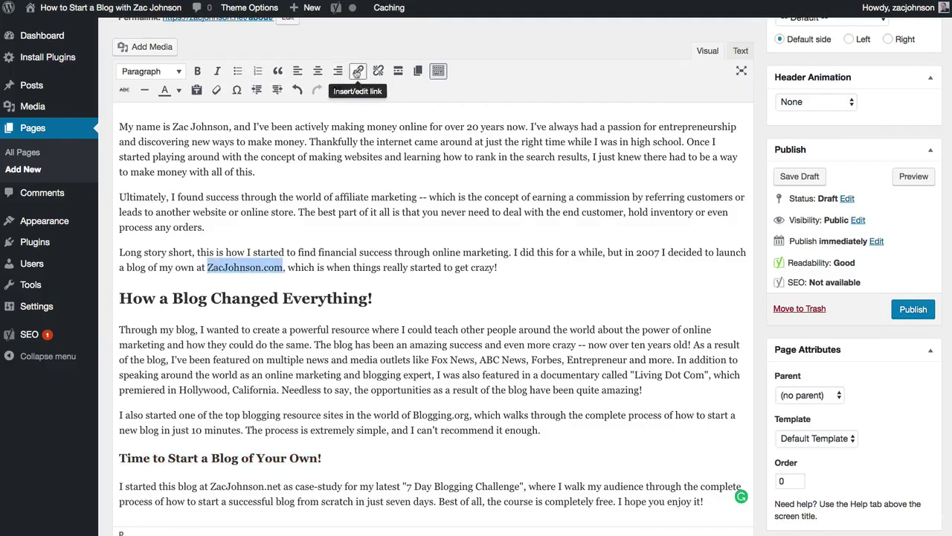
click(357, 72)
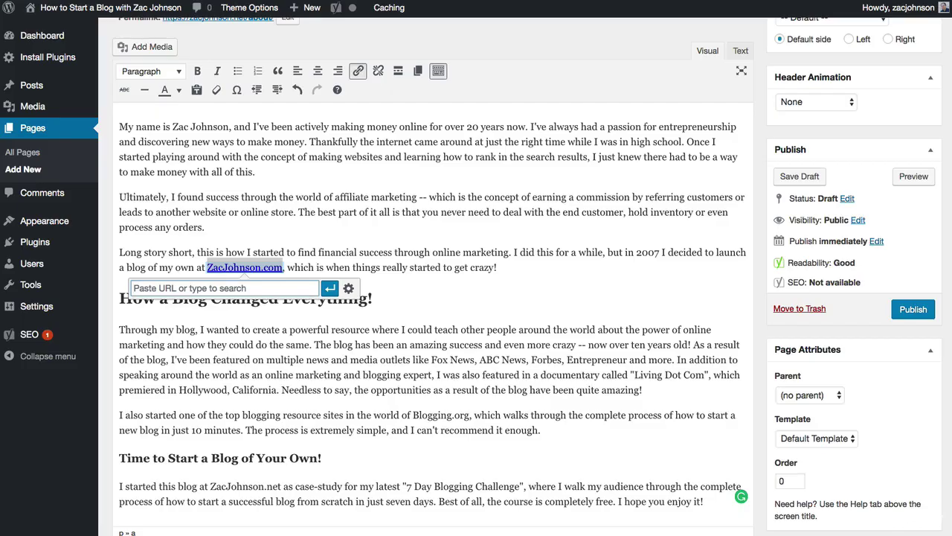
text(http://zackp)
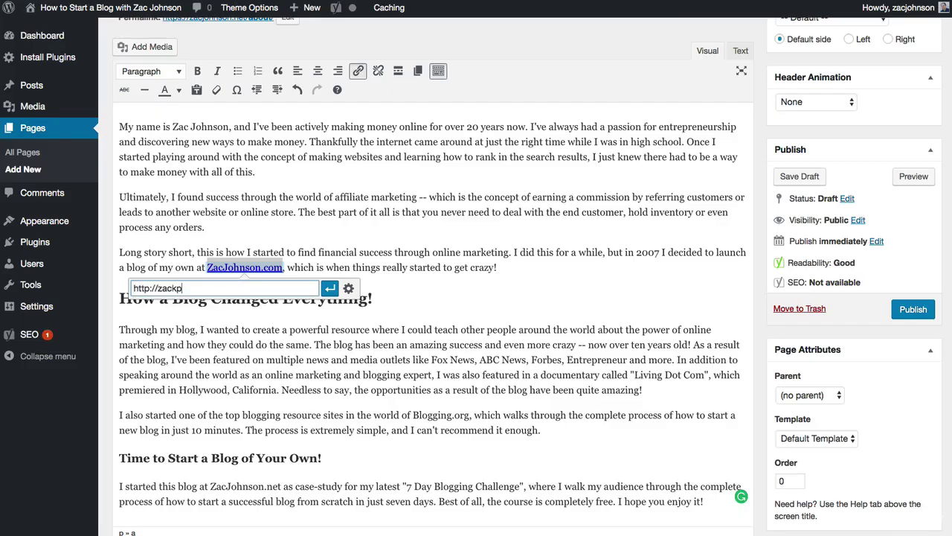
text(ohnson.com)
click(333, 290)
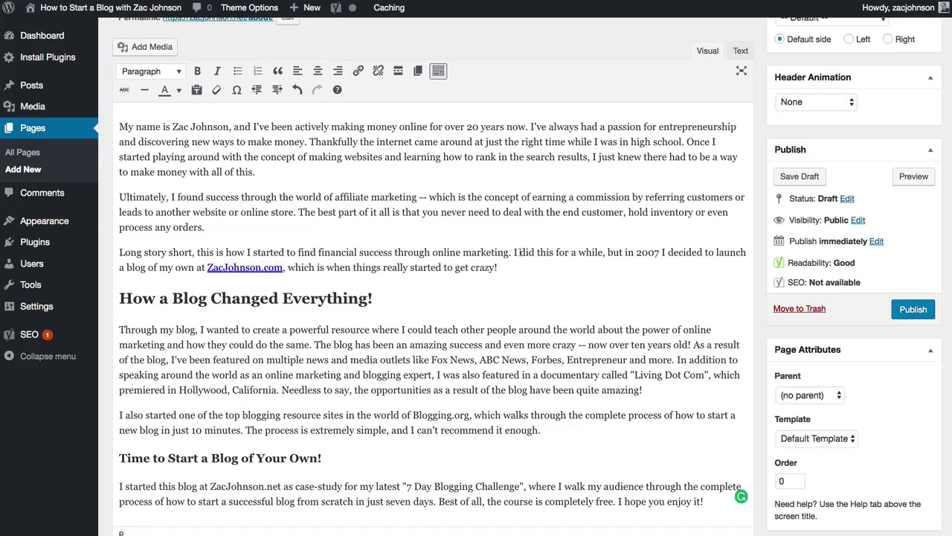
Upload the author's profile picture from the "wp file" folder to the page's media.
scroll(162, 148, up, 1)
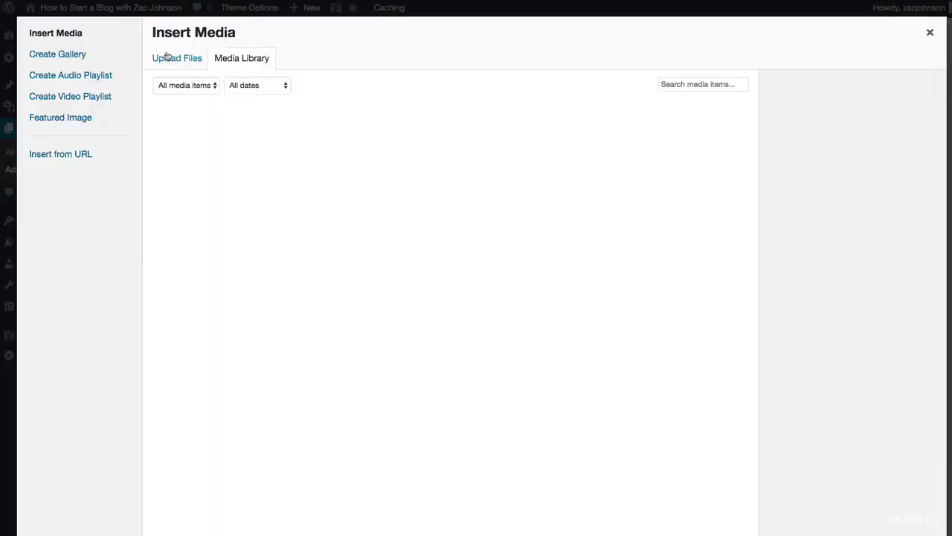
click(143, 52)
click(194, 64)
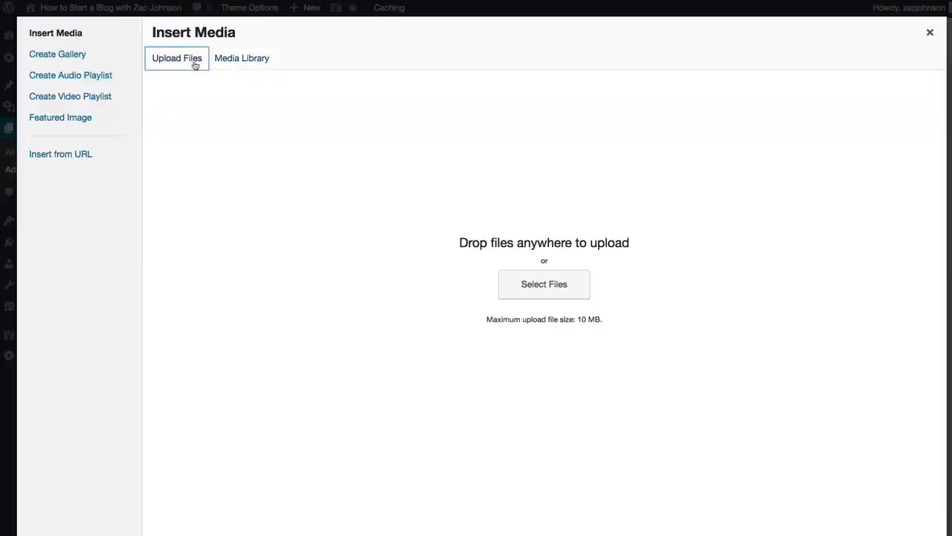
click(561, 290)
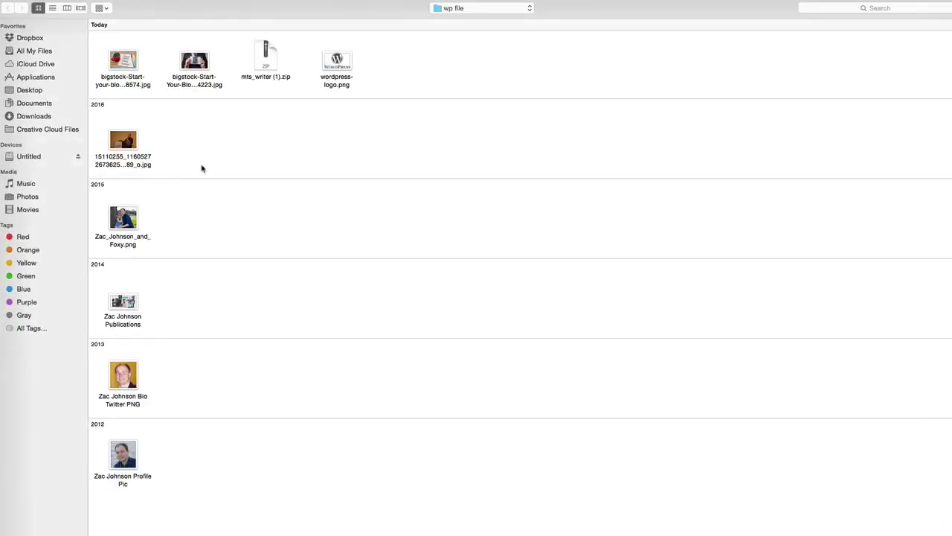
double_click(128, 441)
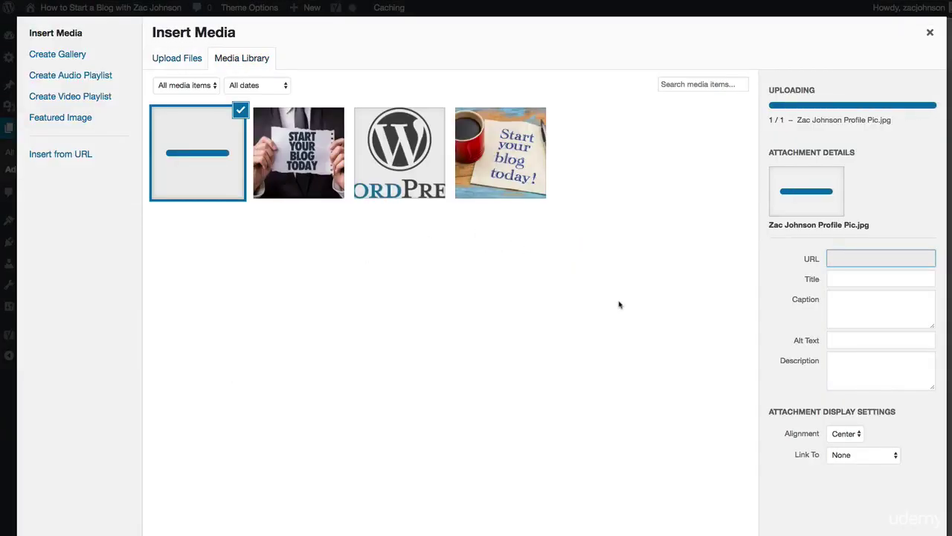
Remove "Profile Pic" from the image title, set its alignment to Right and insert it beside the first paragraph.
drag(880, 297, 920, 297)
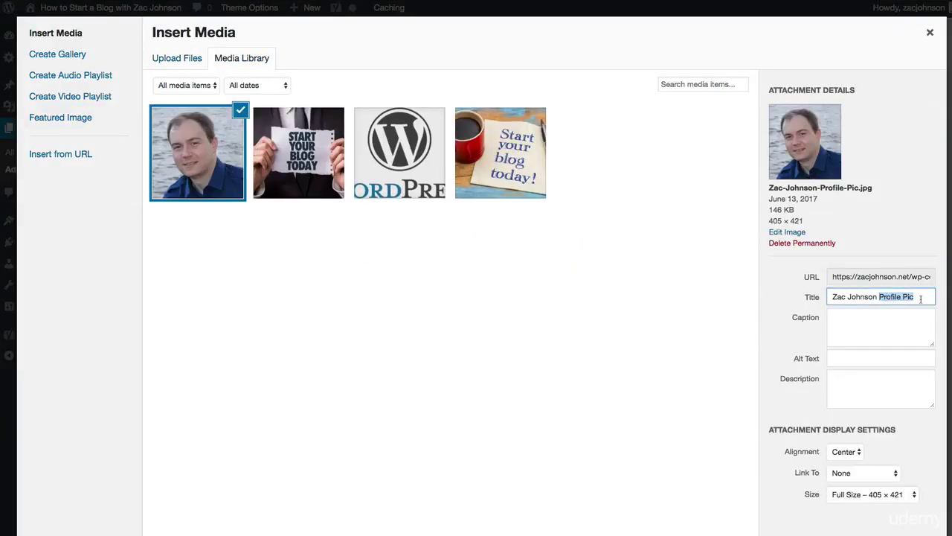
key(BackSpace)
click(847, 451)
click(841, 463)
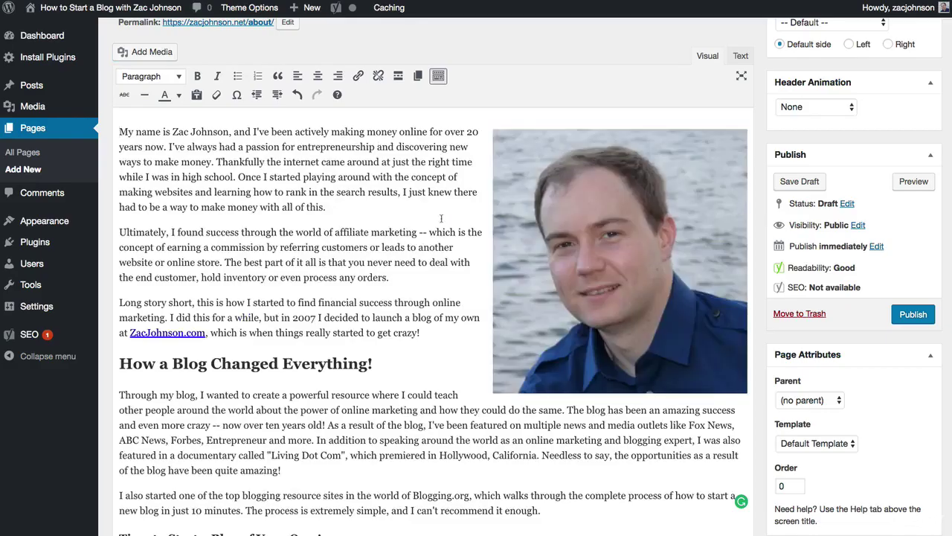
Shrink the inserted profile picture proportionally to about half its width.
click(588, 223)
drag(494, 128, 581, 210)
click(491, 159)
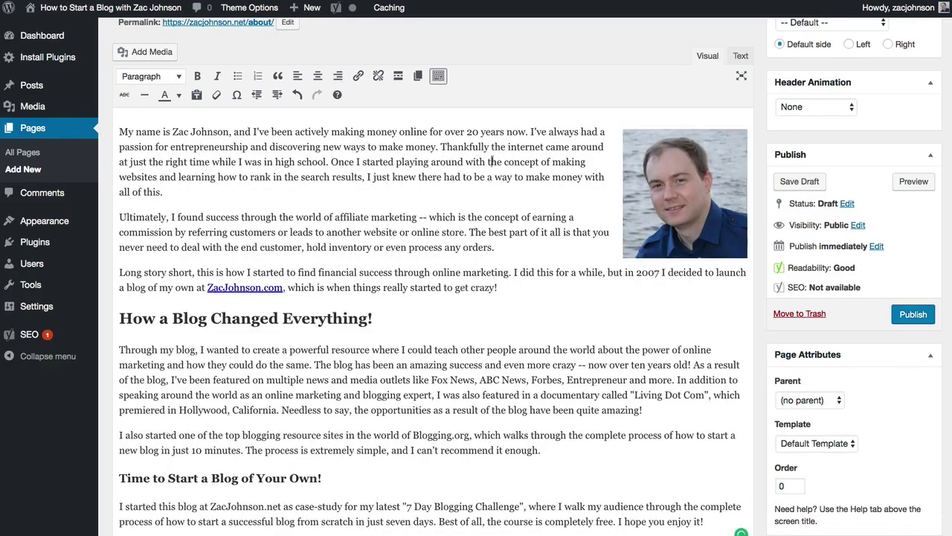
Add a centred empty line below the Blogging.org paragraph and upload the author's publications image from the "wp file" folder.
scroll(440, 360, down, 2)
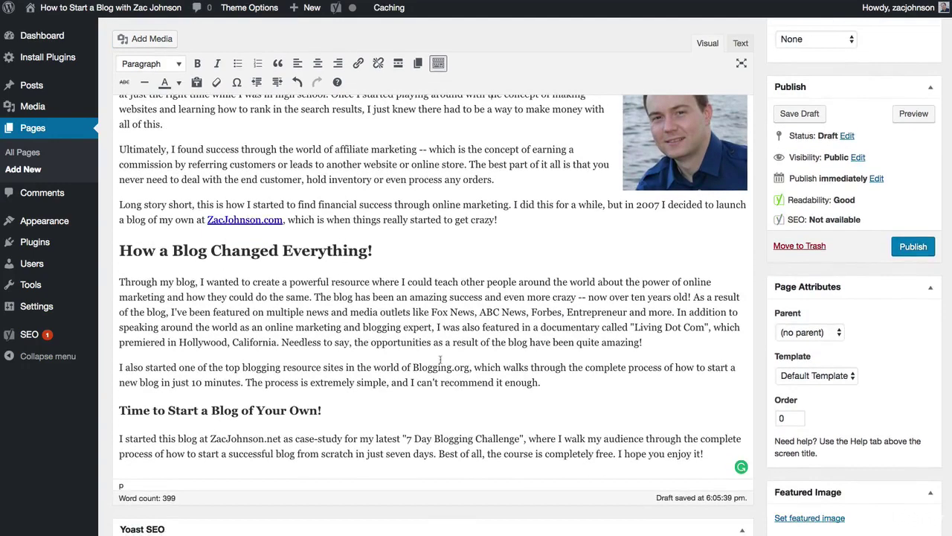
click(561, 378)
key(Return)
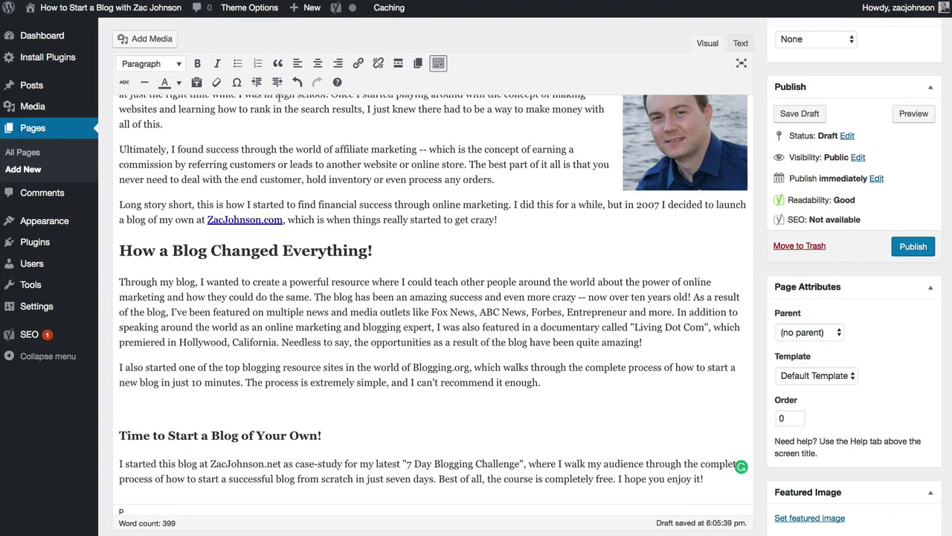
click(162, 41)
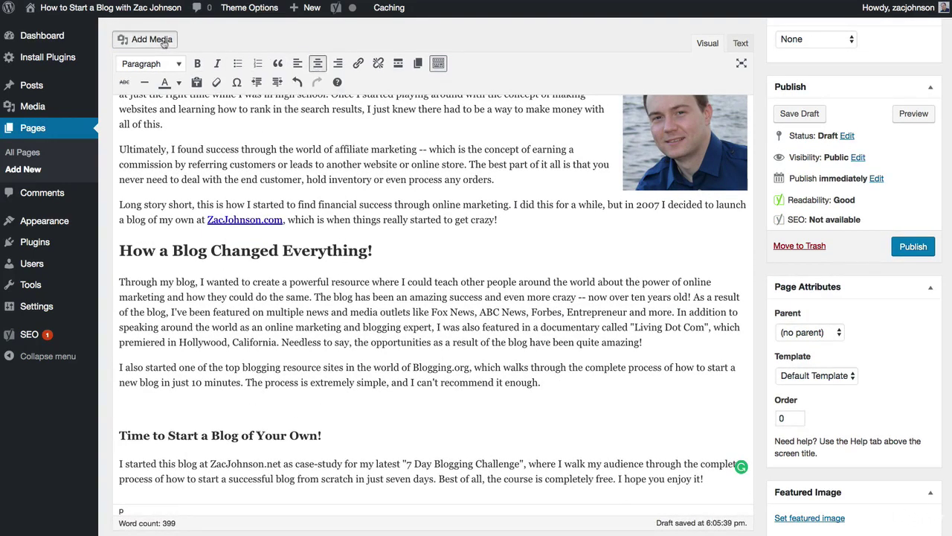
click(179, 66)
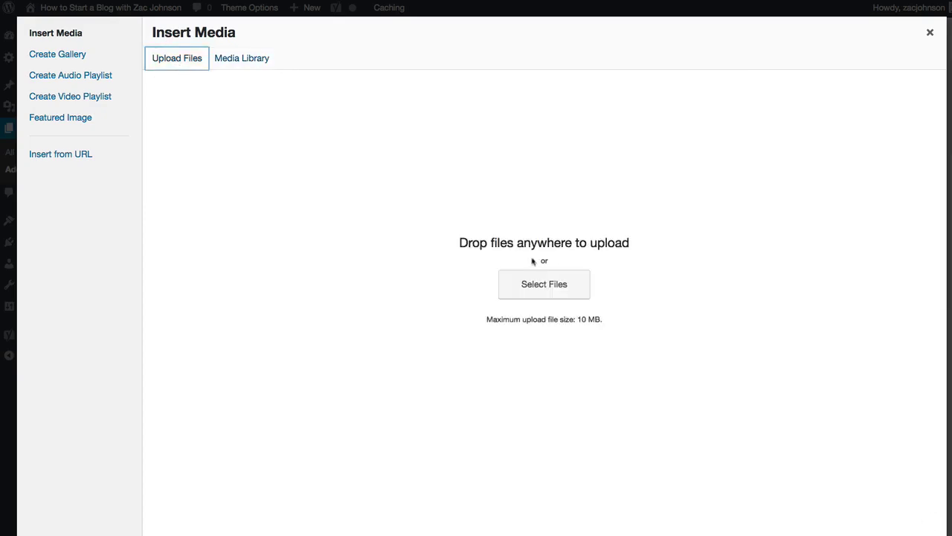
click(543, 285)
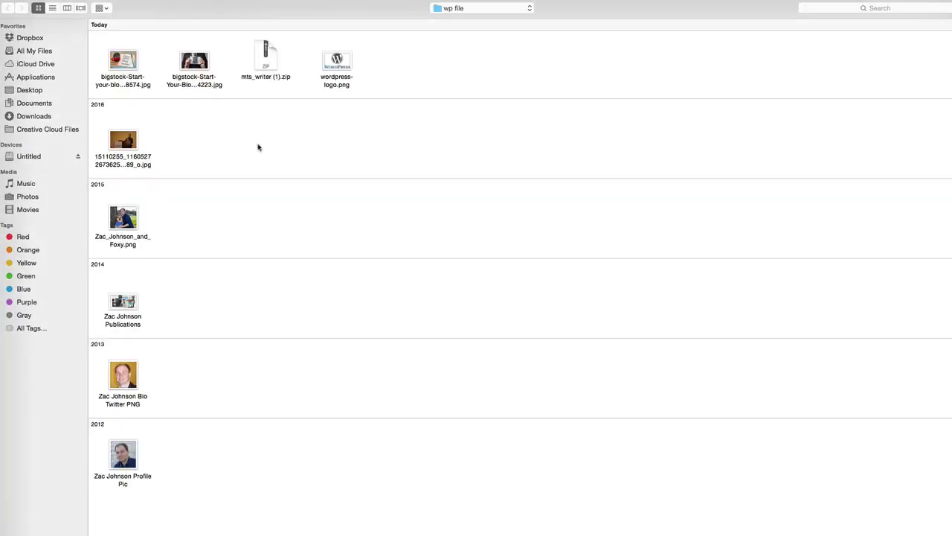
double_click(132, 305)
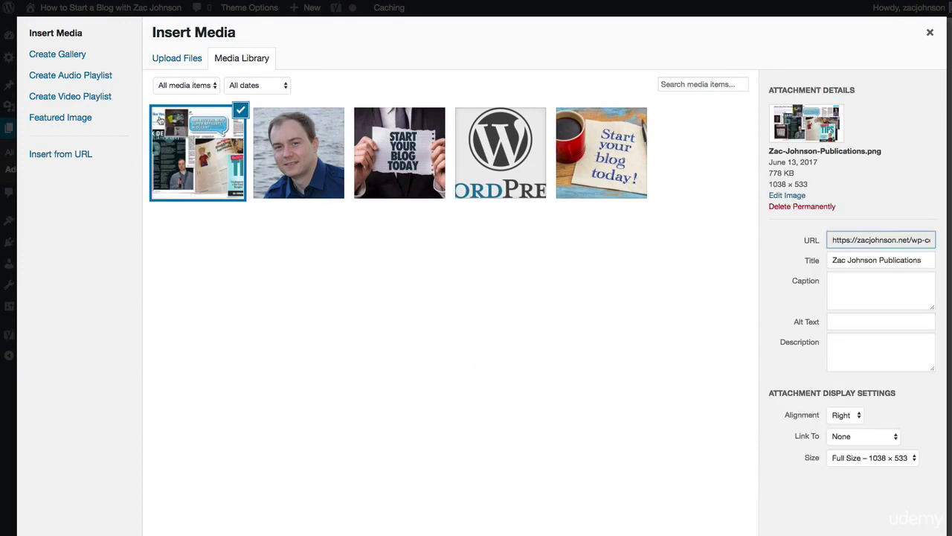
Set the publications image's alignment to Center and insert it above the "Time to Start a Blog of Your Own!" heading.
click(846, 415)
click(842, 404)
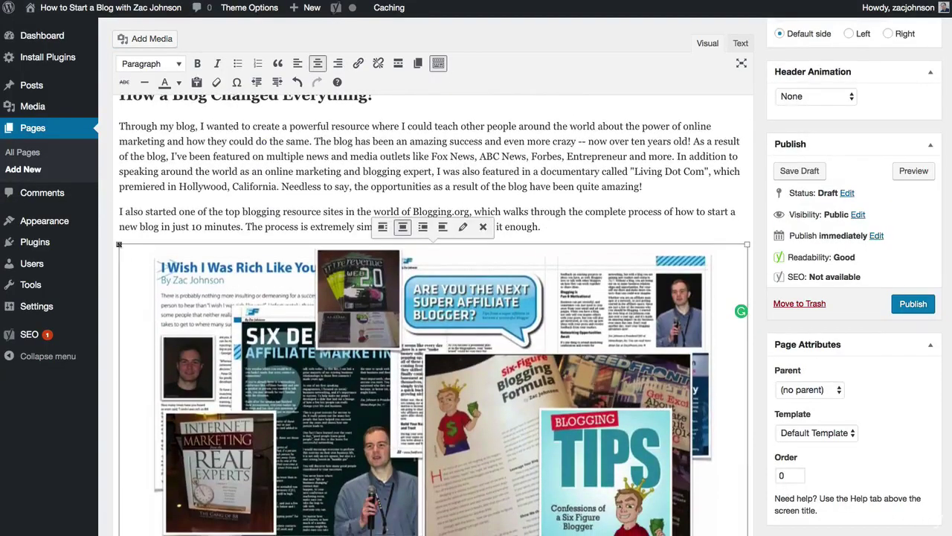
scroll(406, 173, down, 2)
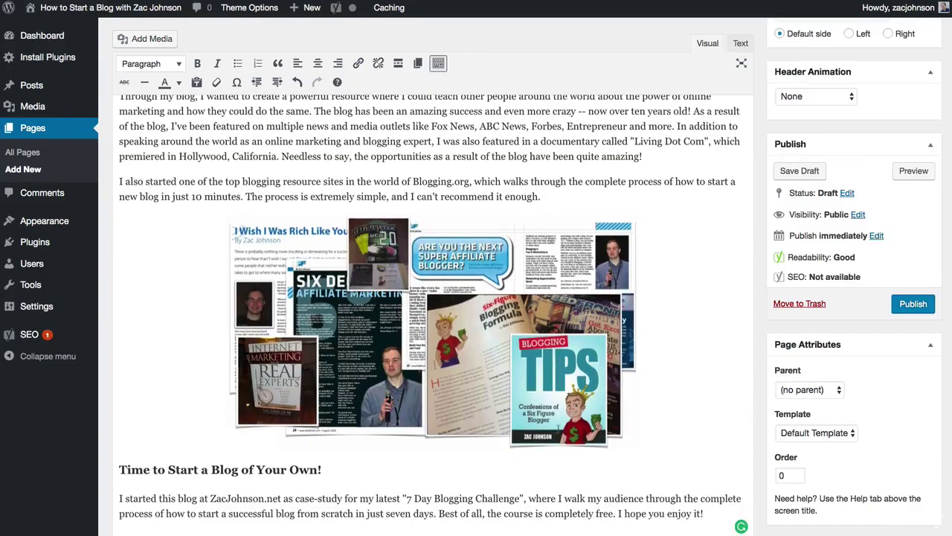
Review the About page's content and Yoast SEO snippet preview, and publish the page.
scroll(444, 248, up, 10)
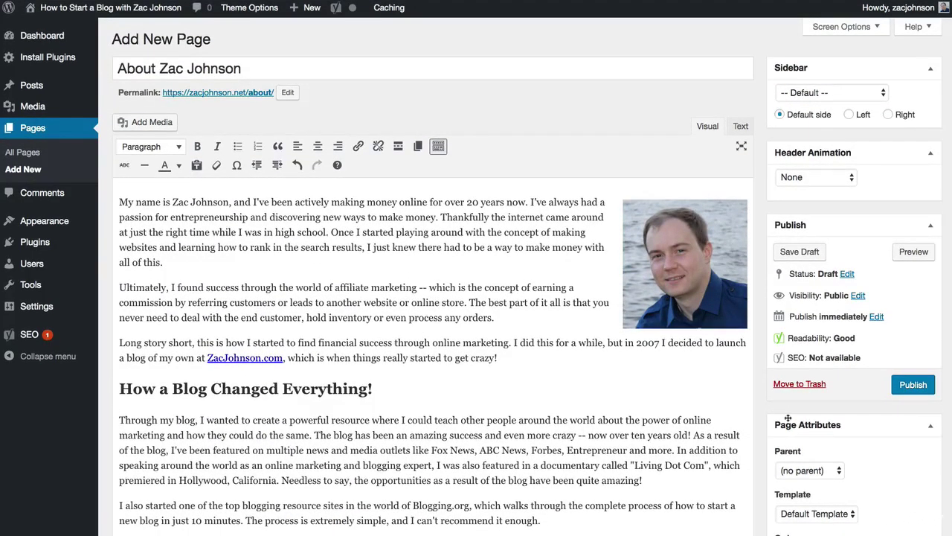
scroll(774, 428, down, 5)
scroll(772, 429, down, 2)
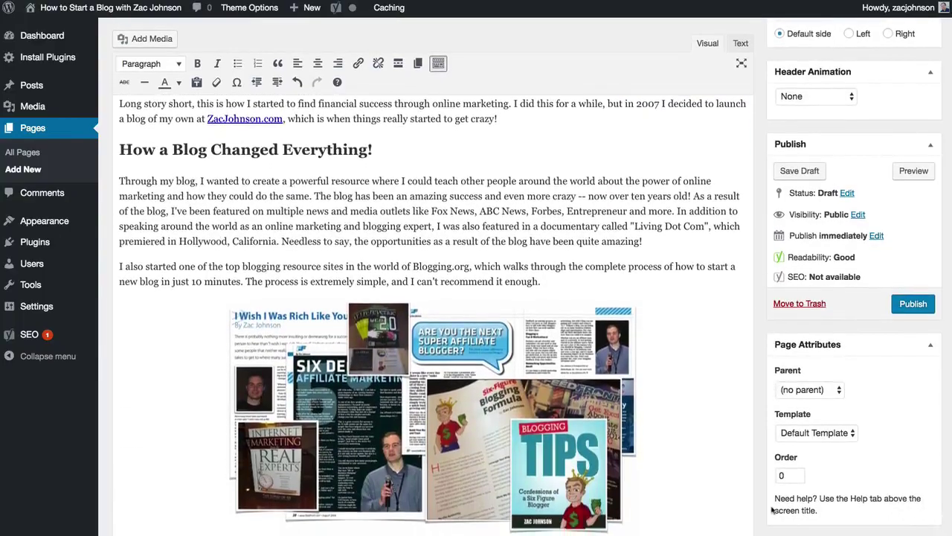
scroll(763, 484, down, 20)
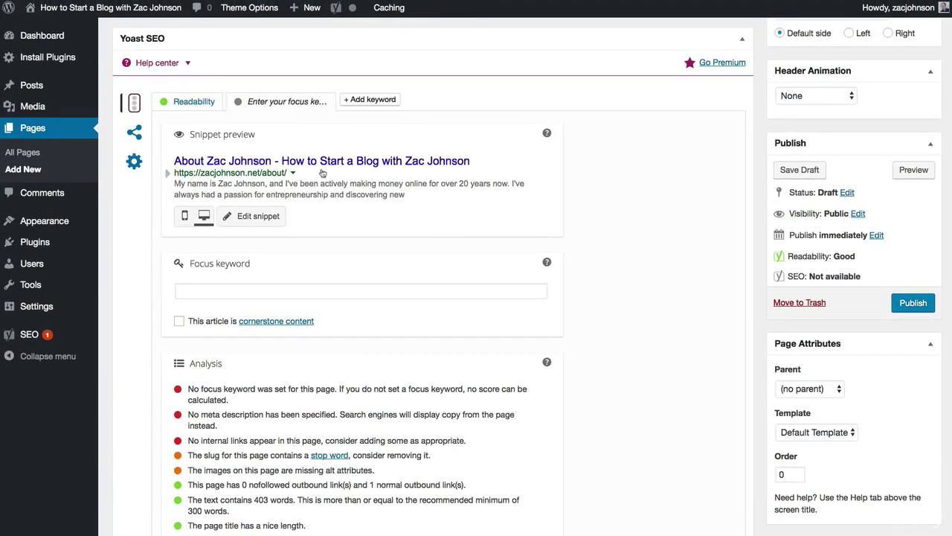
scroll(334, 188, up, 20)
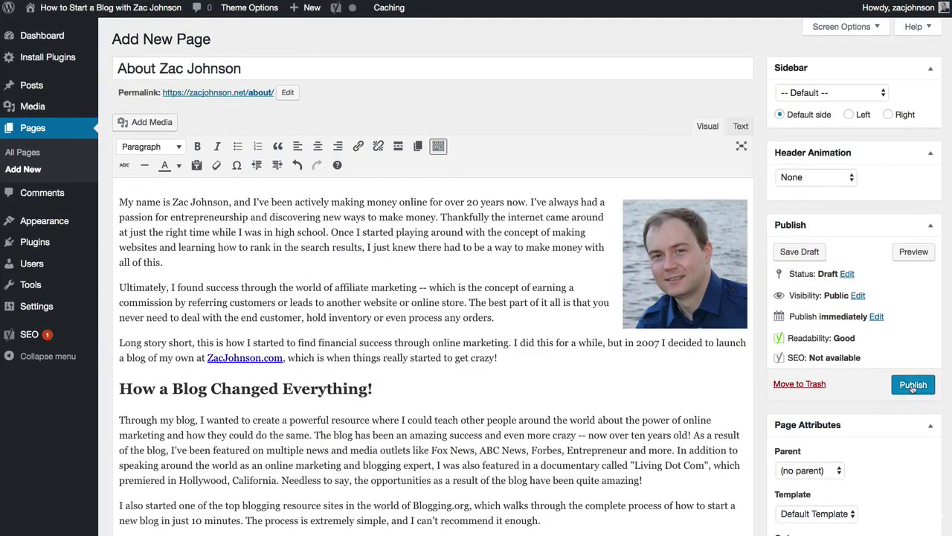
click(913, 385)
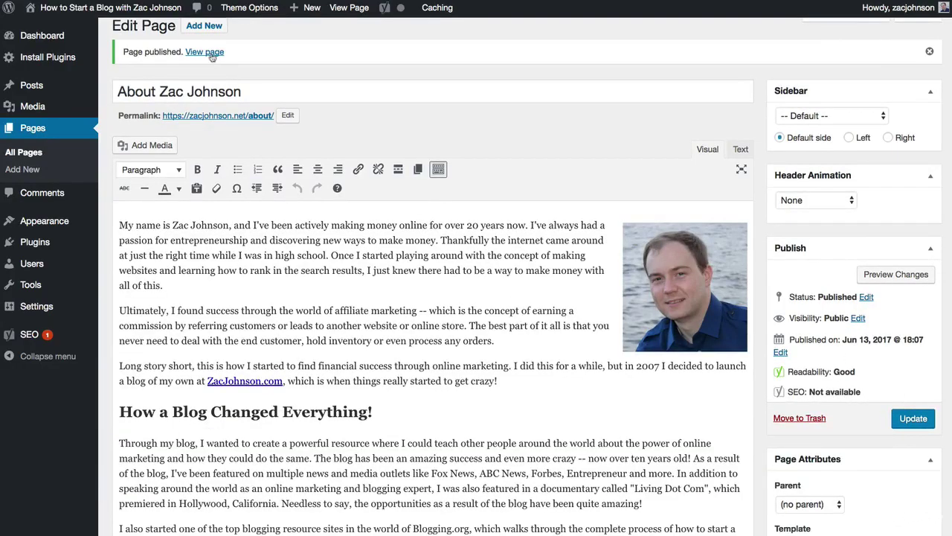
Open the published About page in a new tab and examine its text, headings and images.
right_click(209, 52)
click(246, 60)
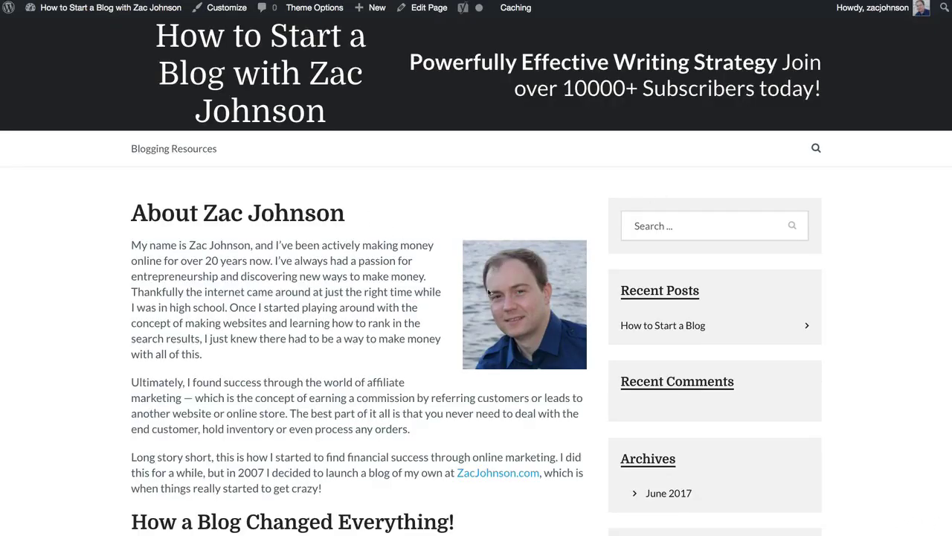
scroll(503, 292, down, 5)
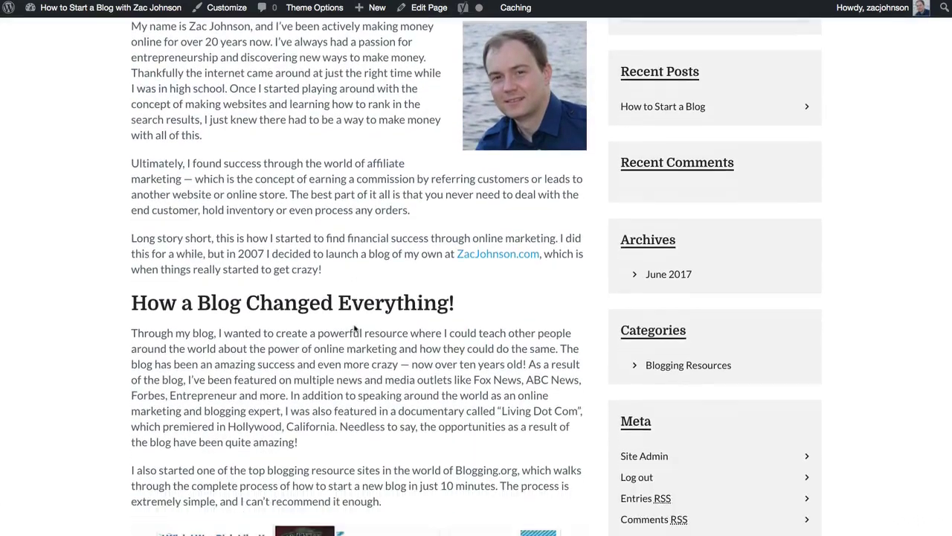
scroll(335, 231, down, 4)
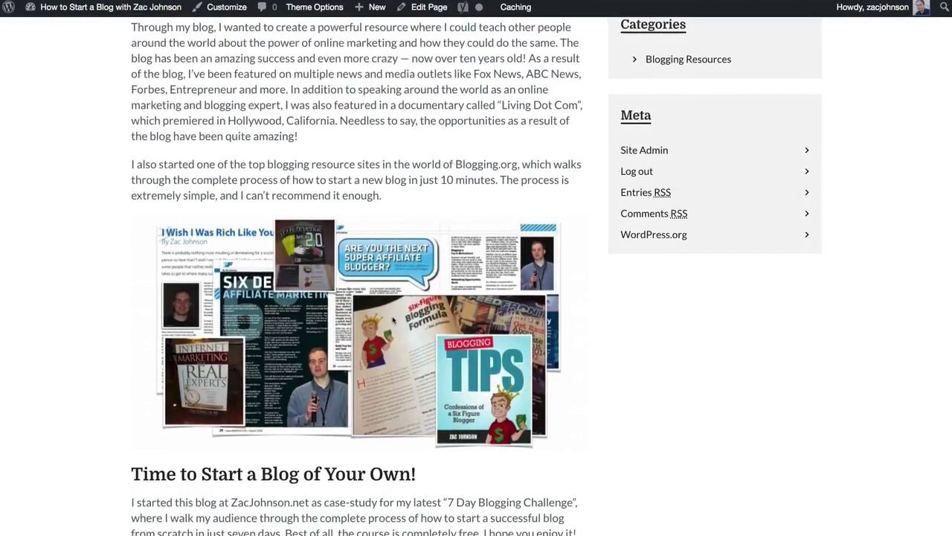
scroll(388, 320, up, 9)
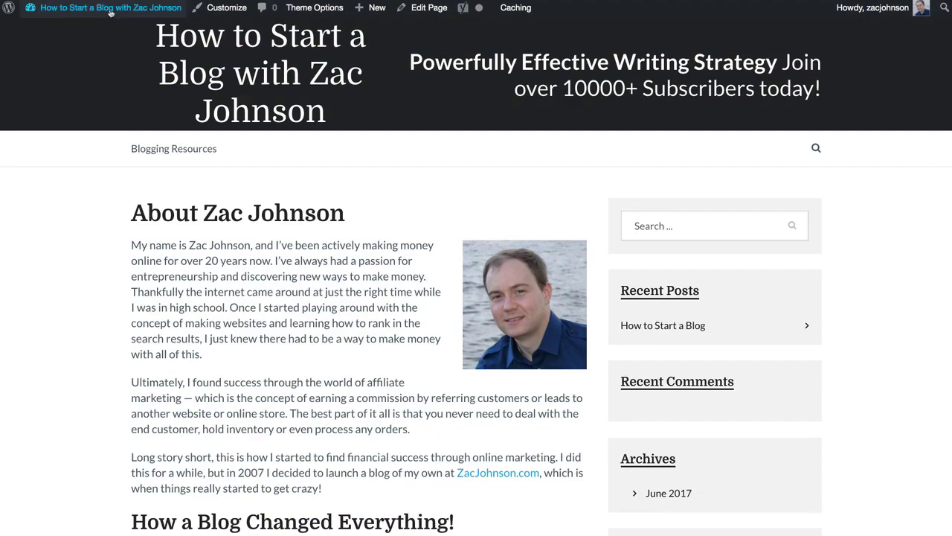
Return to the dashboard, and install and activate the Contact Form 7 plugin from the popular plugins.
mouse_move(104, 10)
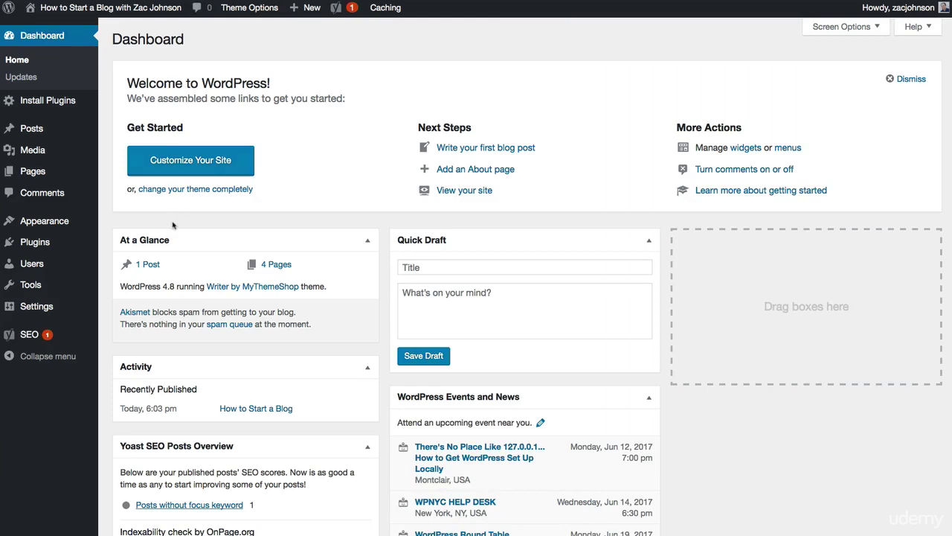
mouse_move(48, 246)
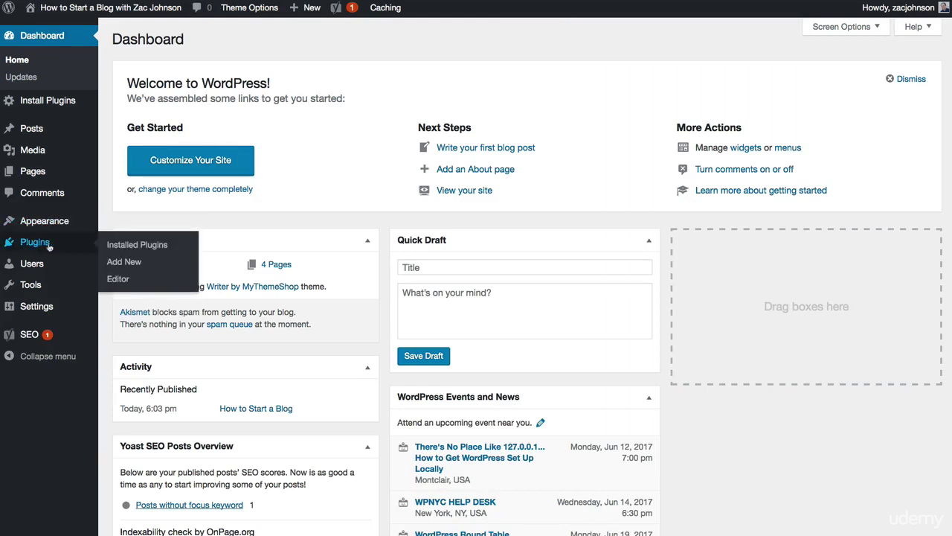
click(124, 263)
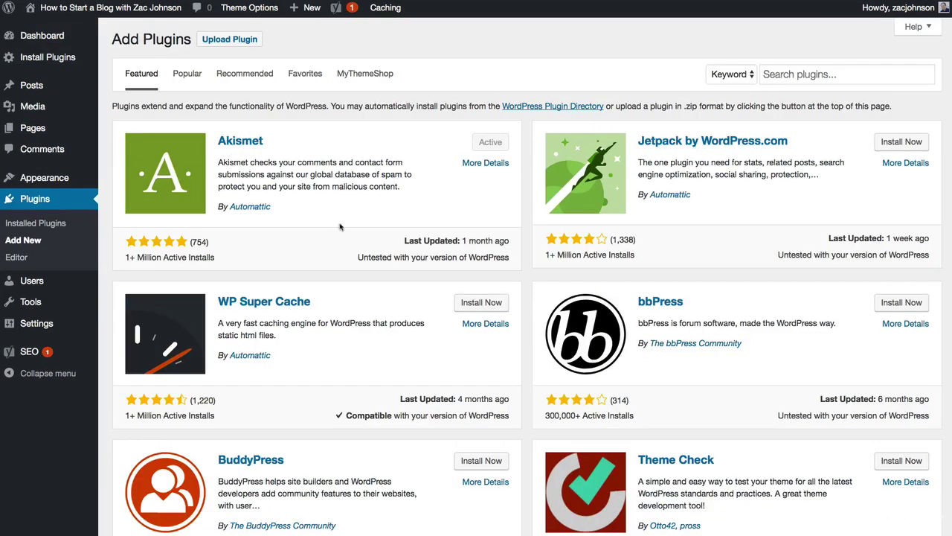
click(785, 80)
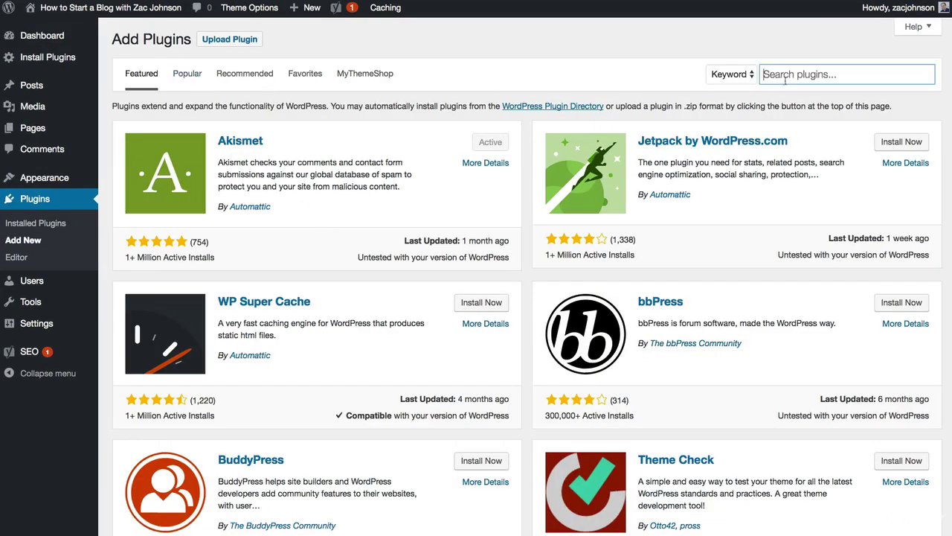
click(198, 81)
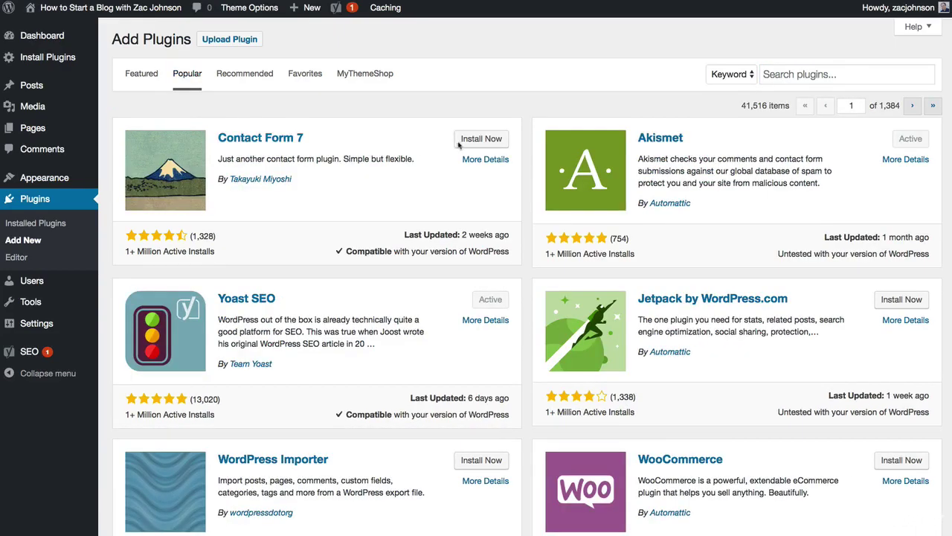
click(490, 142)
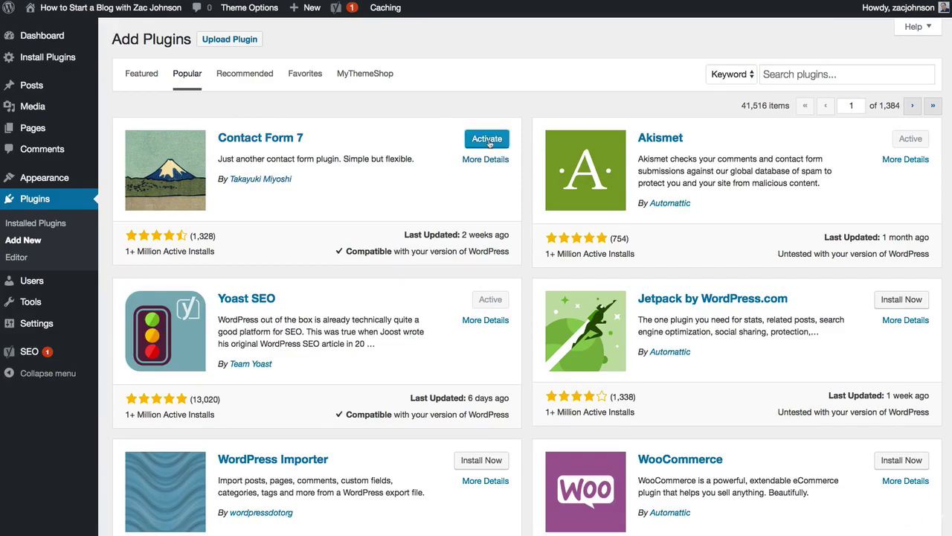
click(487, 139)
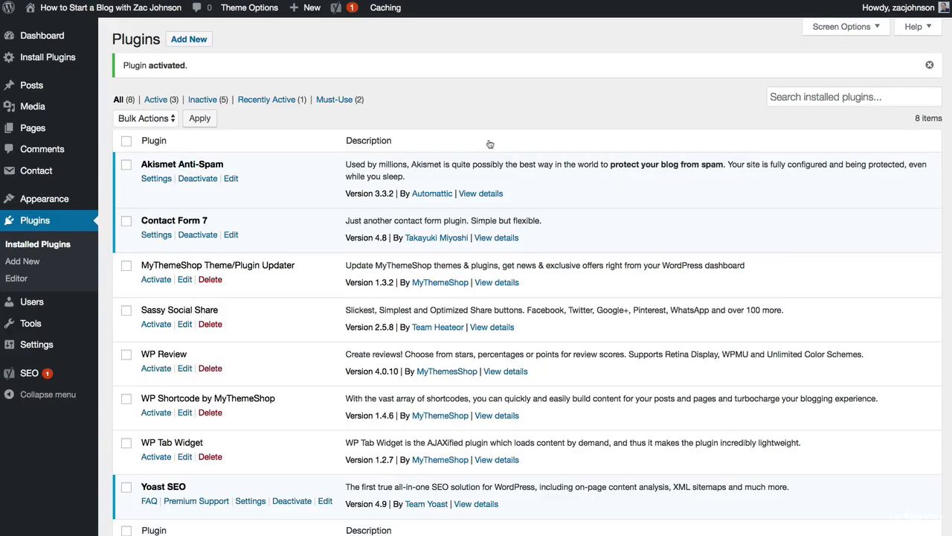
Open the Contact Form 7 settings and copy the shortcode of "Contact form 1".
click(157, 237)
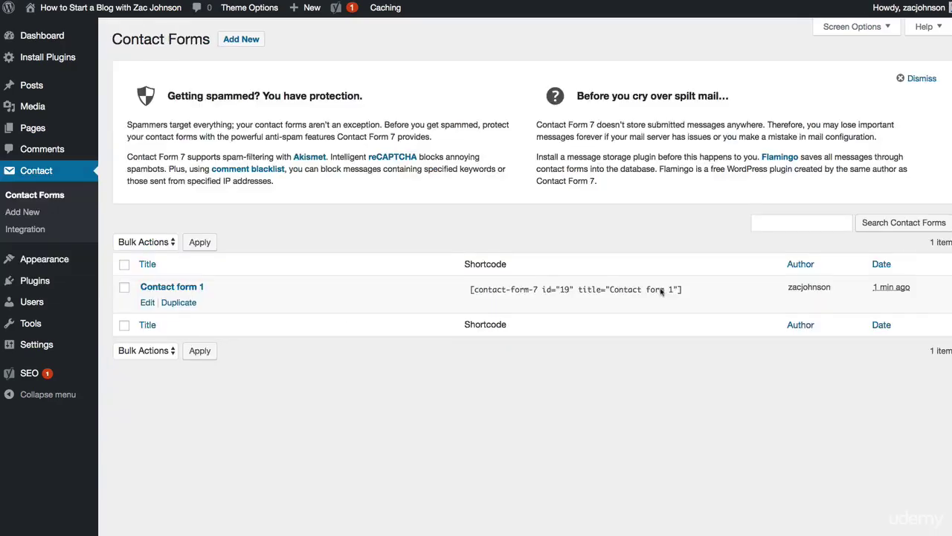
click(661, 291)
right_click(622, 292)
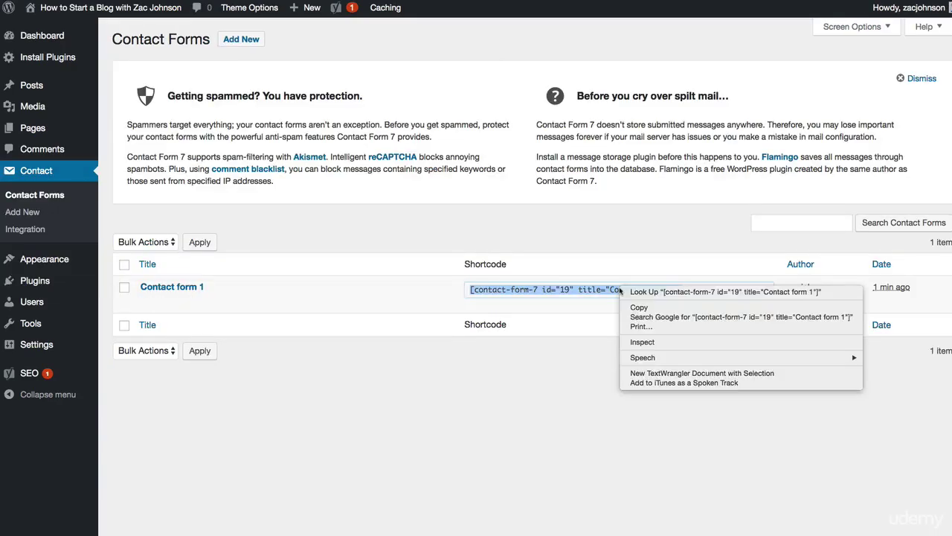
click(643, 309)
click(622, 261)
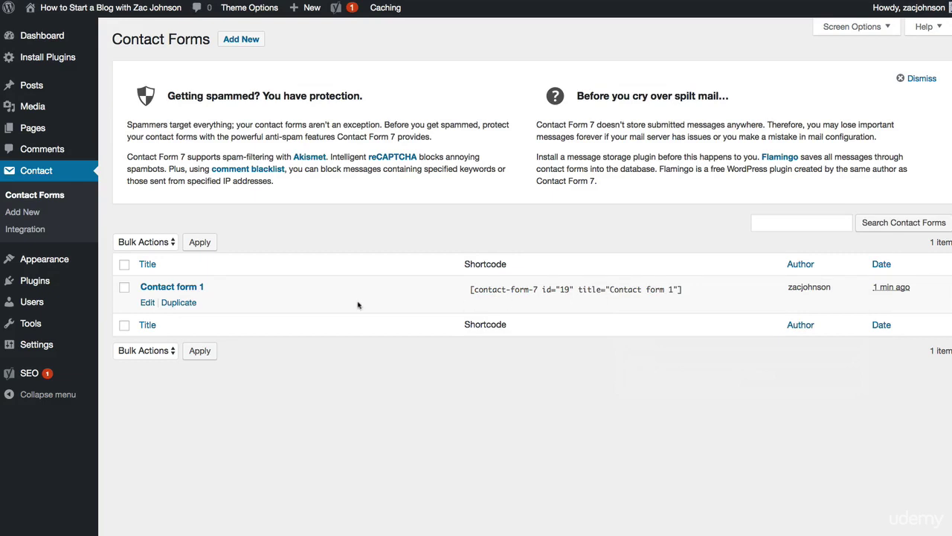
Open "Contact form 1" for editing, check its mail settings and form template, and save the form.
click(148, 303)
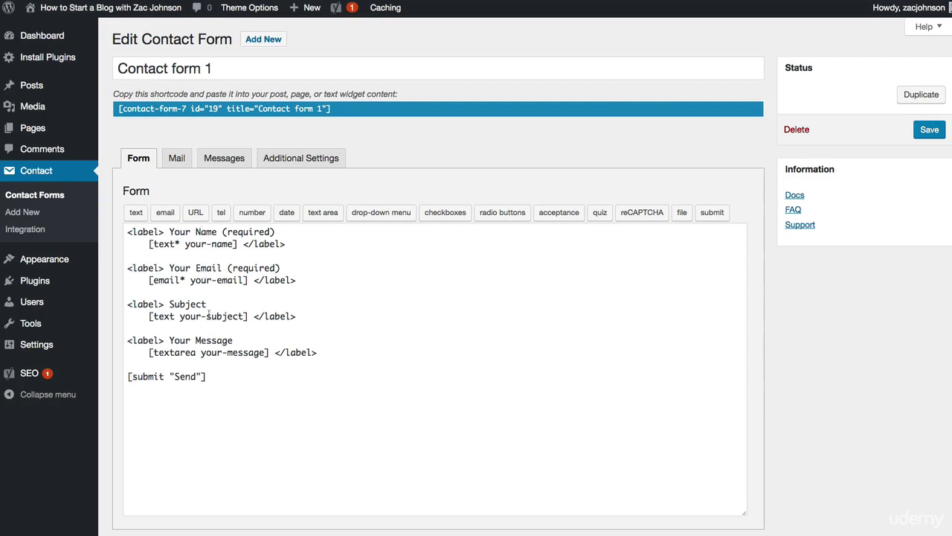
click(179, 160)
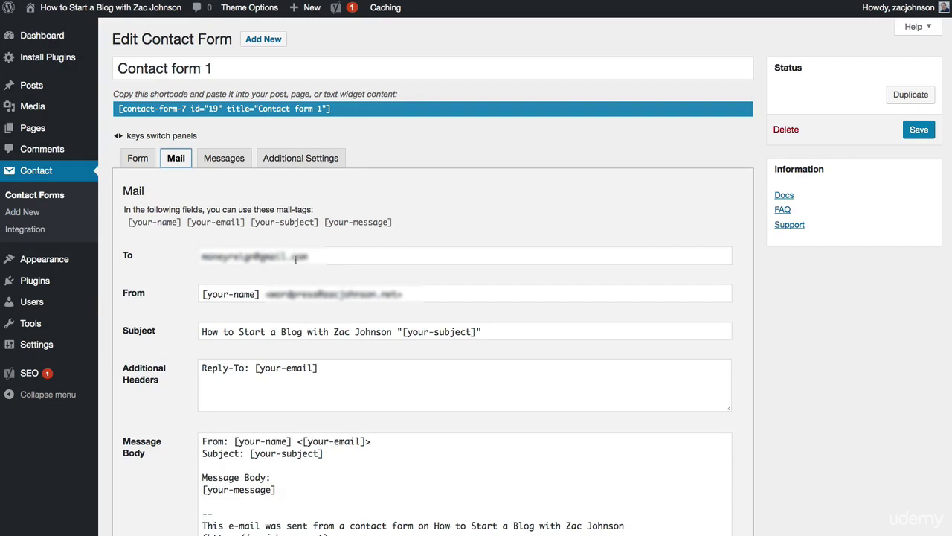
click(139, 159)
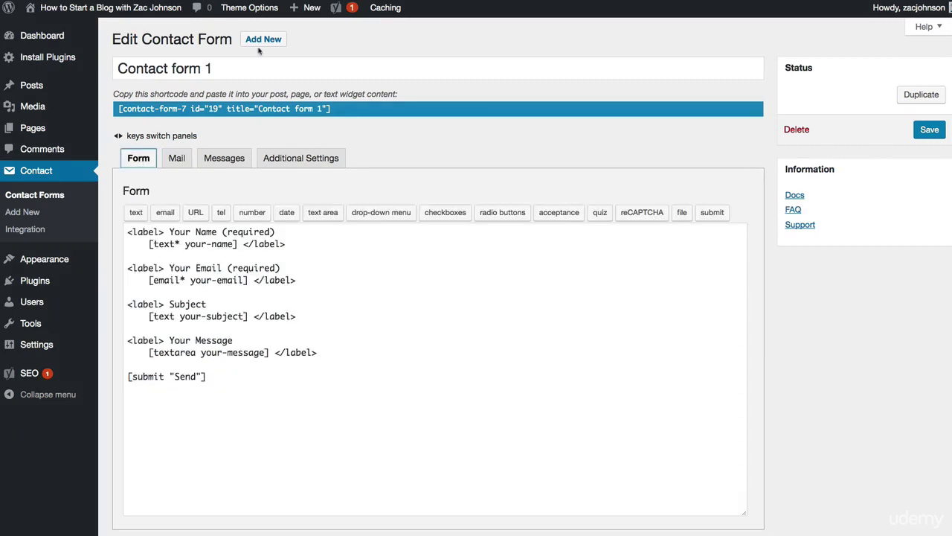
click(929, 131)
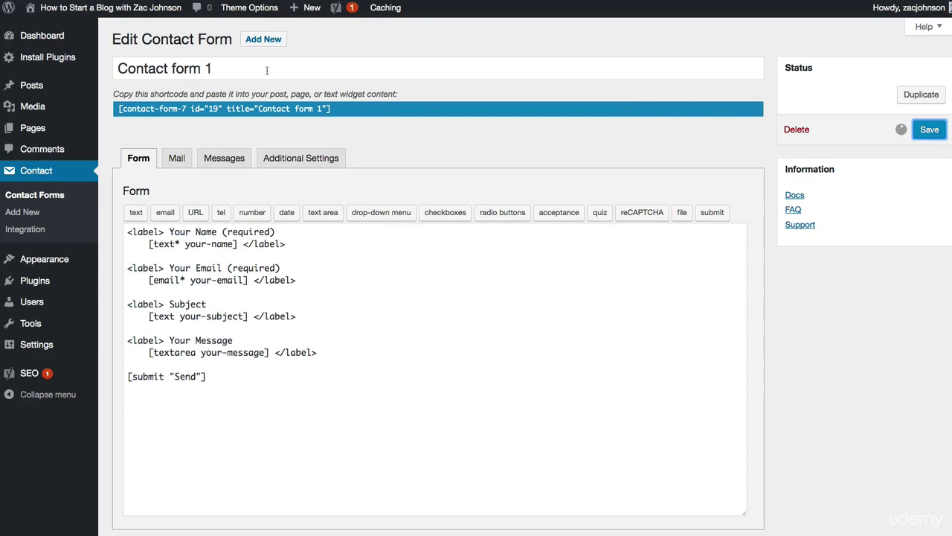
Create a new page titled "Contact Me".
mouse_move(52, 133)
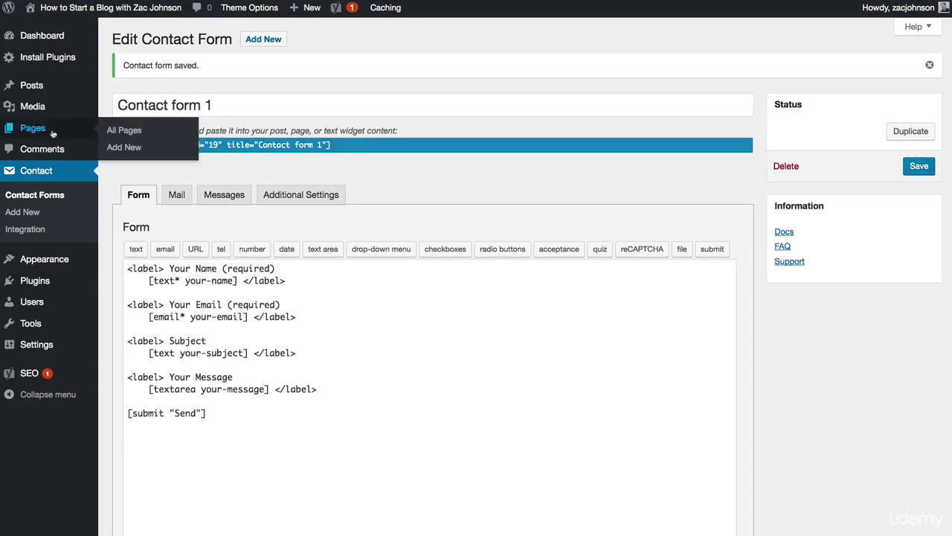
click(125, 148)
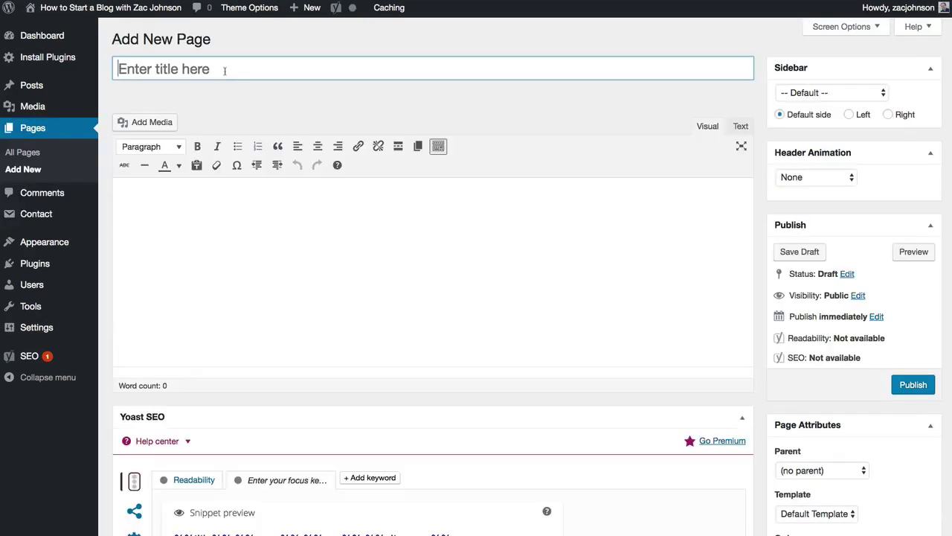
text(Contact Me)
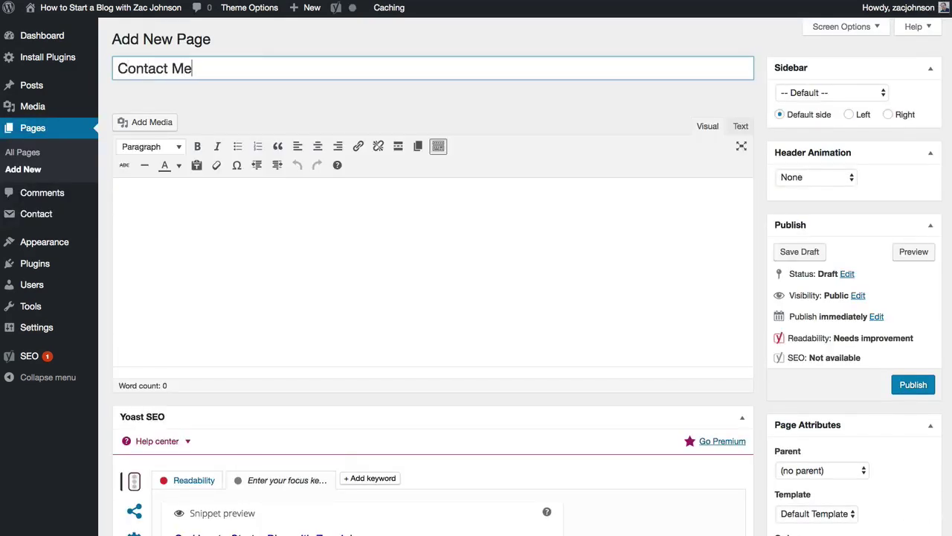
click(246, 103)
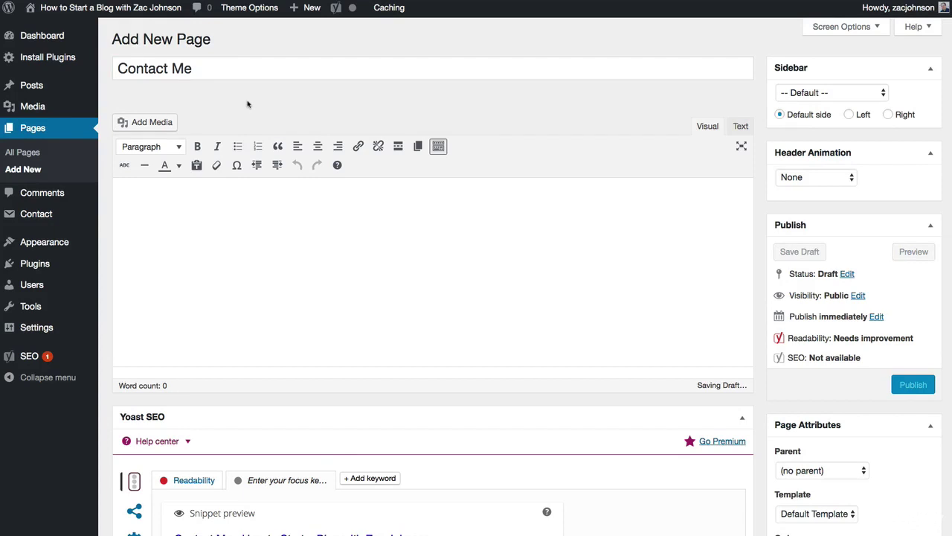
Change the new page's permalink slug to "contact".
click(312, 95)
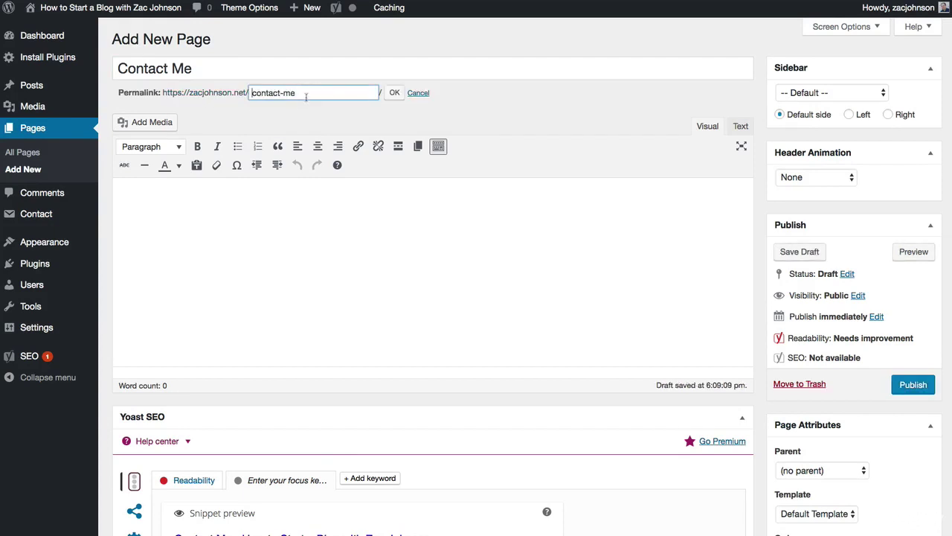
double_click(300, 96)
key(BackSpace)
key(BackSpace)
key(Tab)
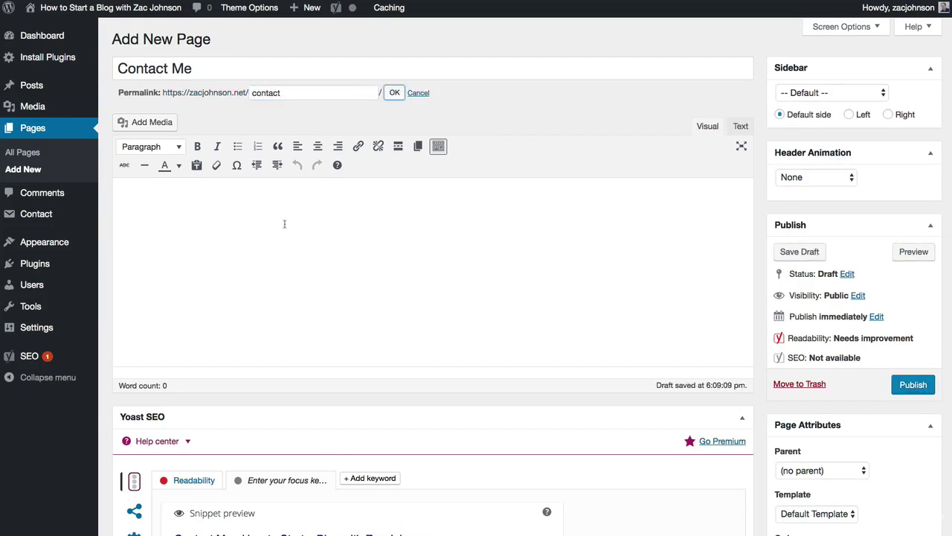
Write an intro inviting visitors to use the contact form below, insert the copied Contact form 1 shortcode beneath it, and publish the page.
click(277, 235)
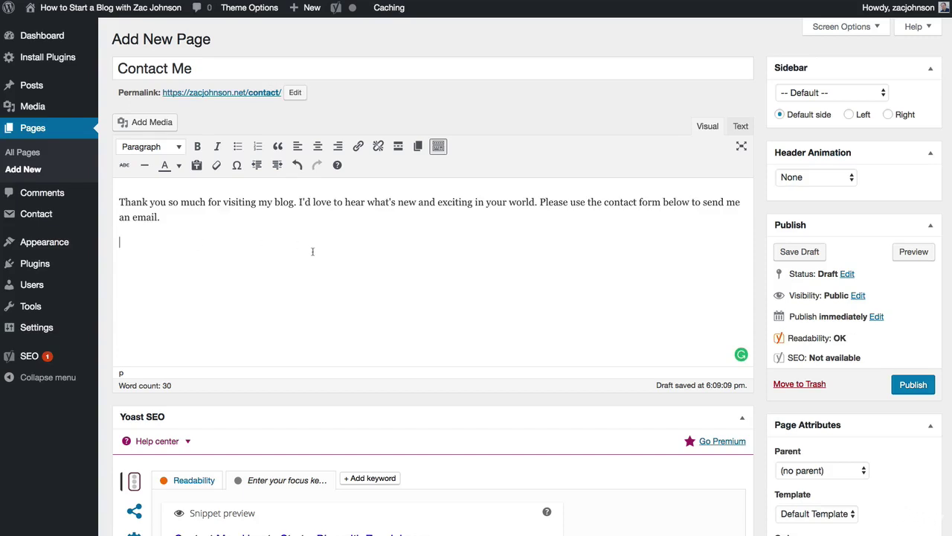
key(ctrl+v)
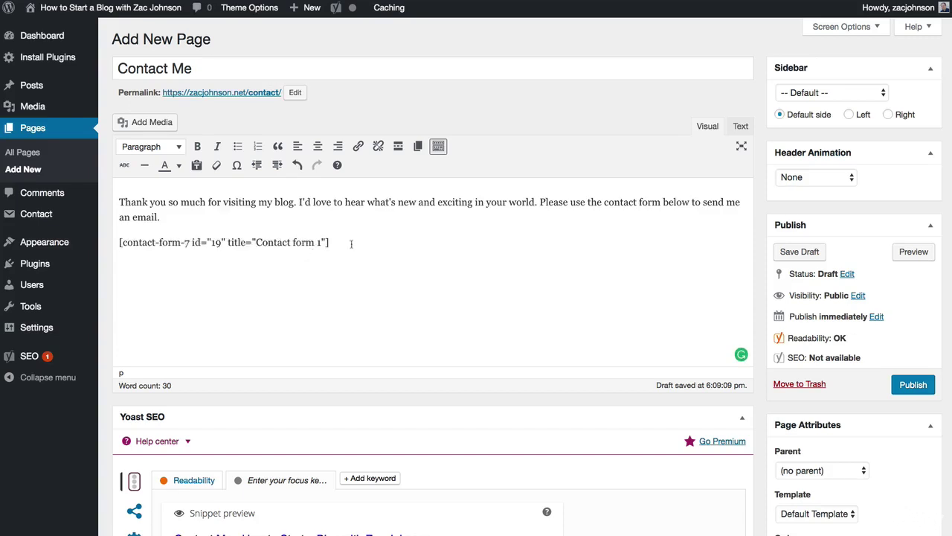
click(915, 386)
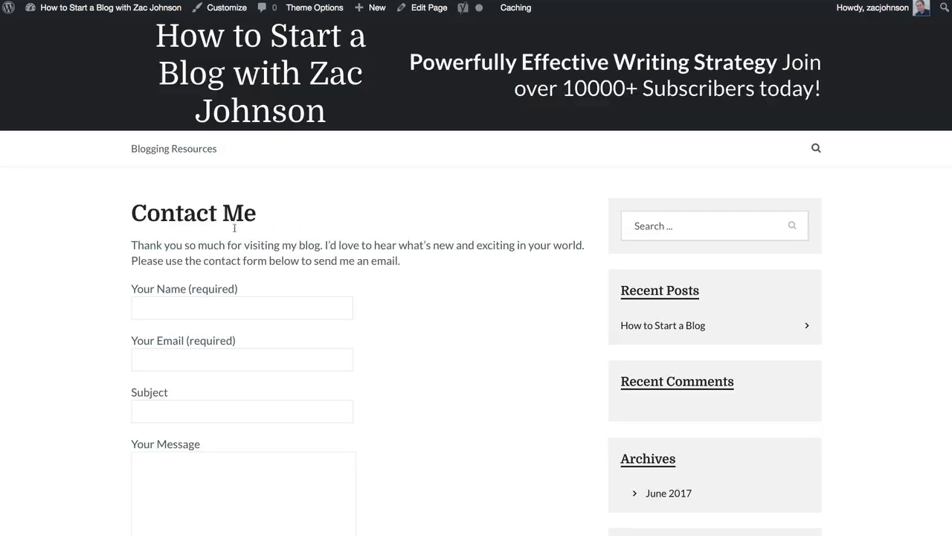
Check the published Contact Me page's intro text and its name, email, subject and message fields.
drag(179, 247, 425, 261)
click(415, 264)
click(245, 318)
click(228, 360)
click(207, 410)
click(204, 470)
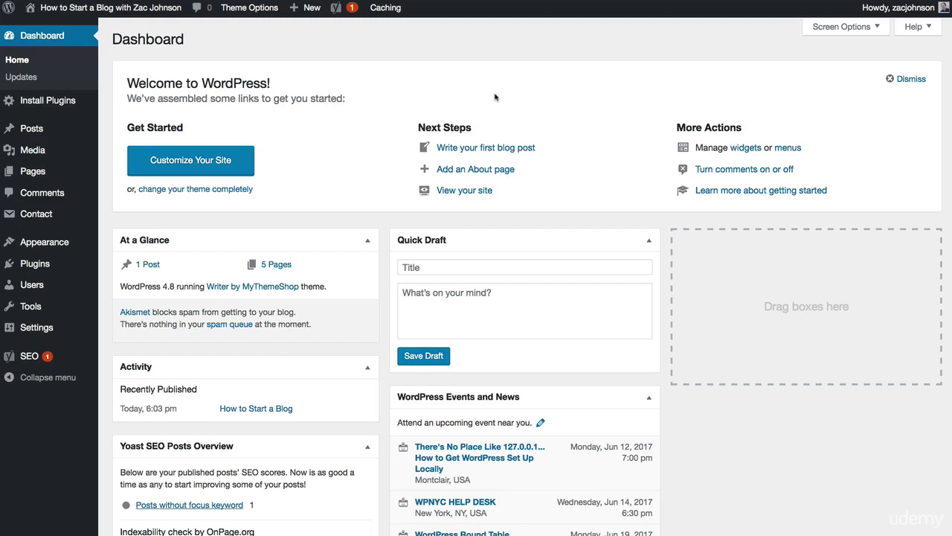
drag(675, 130, 811, 149)
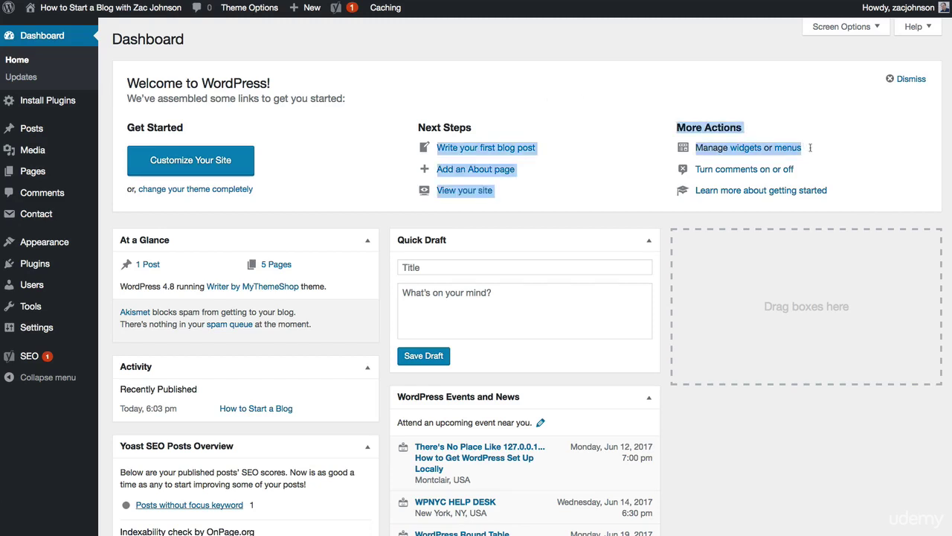
drag(712, 129, 802, 150)
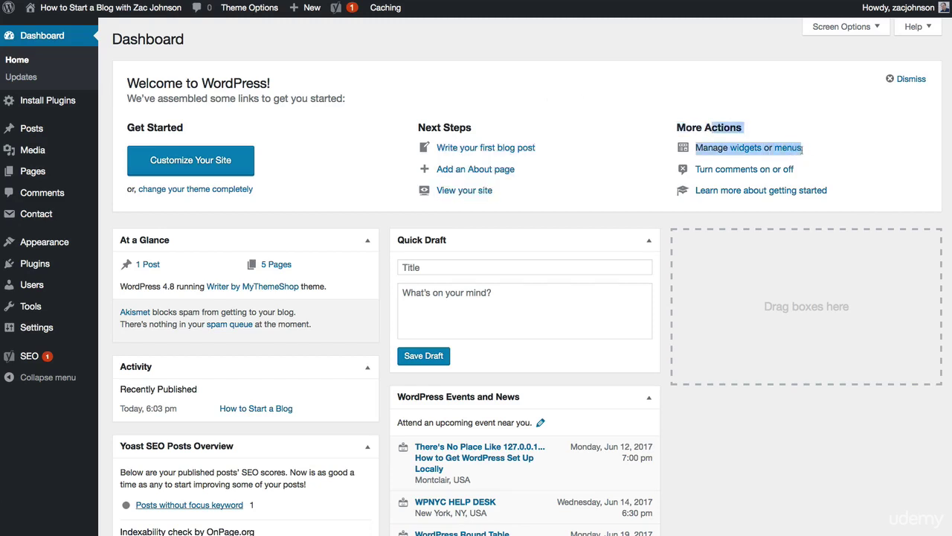
click(771, 130)
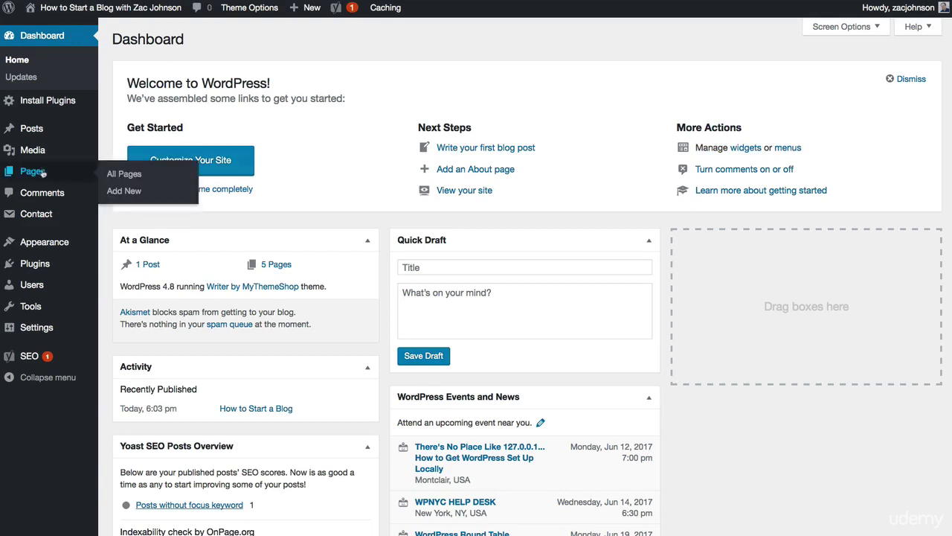
Open the site's menu management and create a new menu named "Top Menu Bar".
mouse_move(49, 242)
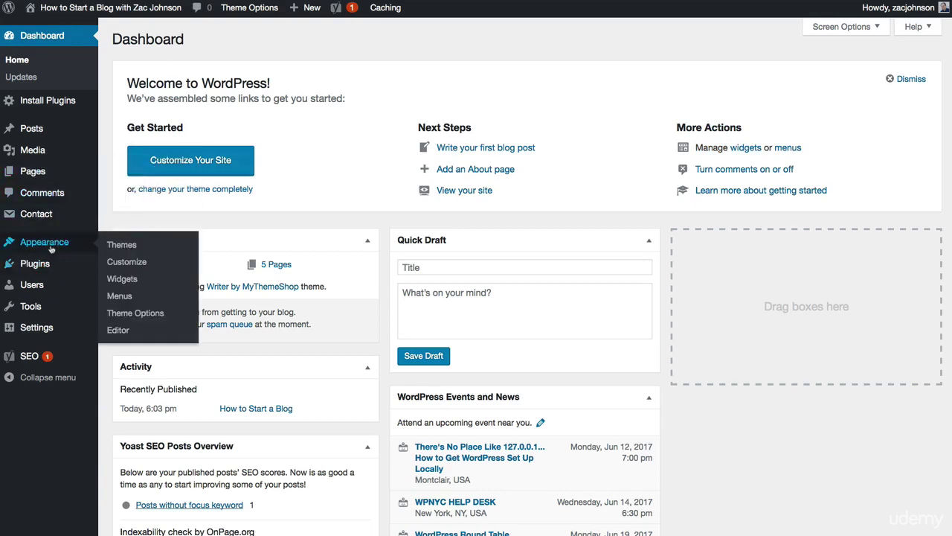
click(121, 297)
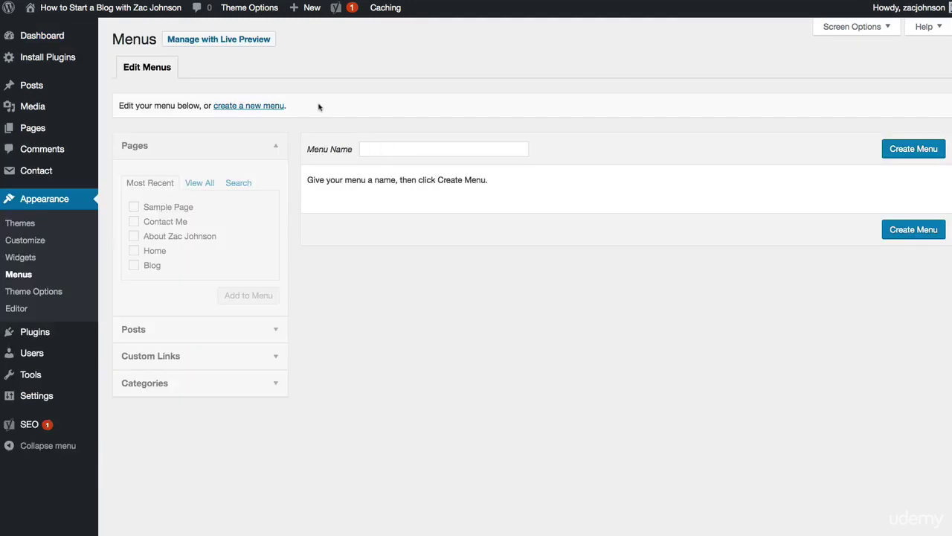
click(262, 108)
click(404, 152)
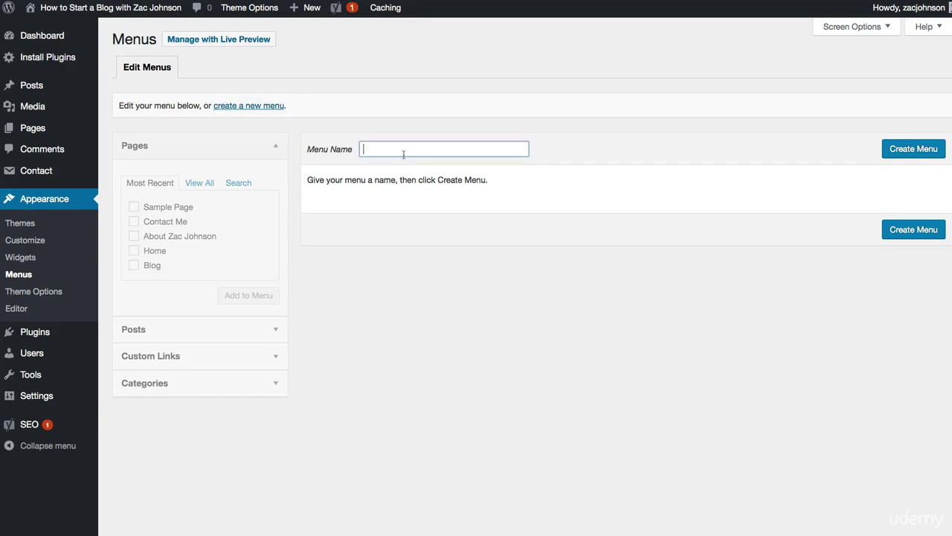
text(Top Menu Bar)
click(896, 154)
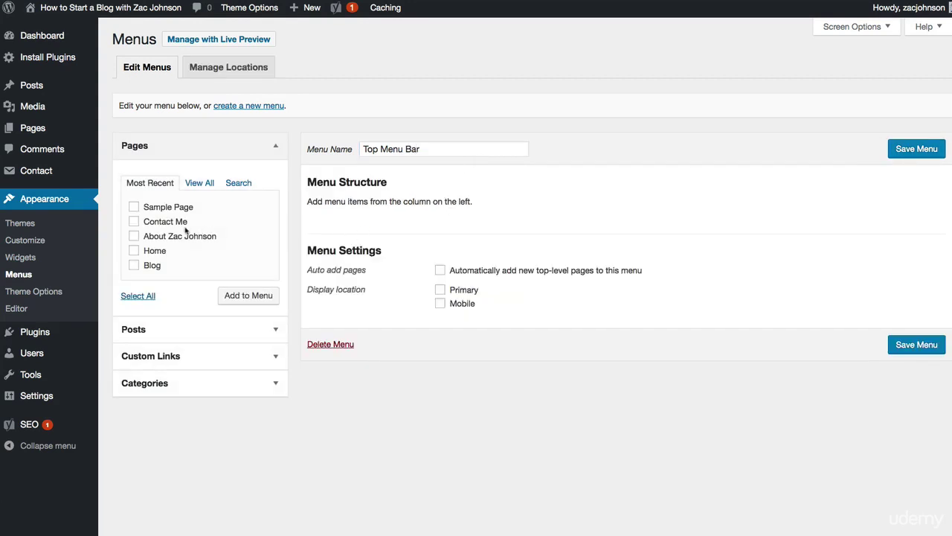
Add the Contact Me, About and Home pages to the menu and move Home to the first position.
click(179, 224)
click(177, 236)
click(158, 252)
click(248, 296)
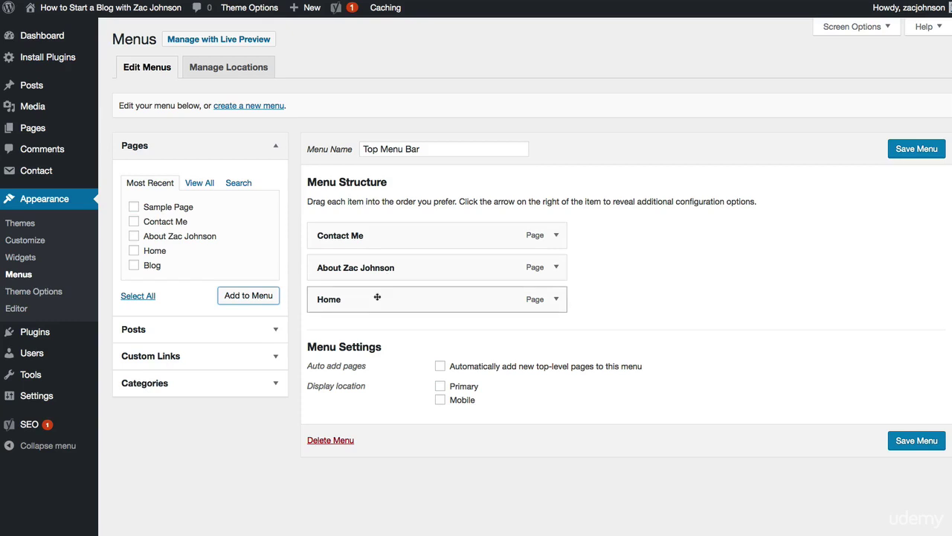
drag(377, 297, 376, 233)
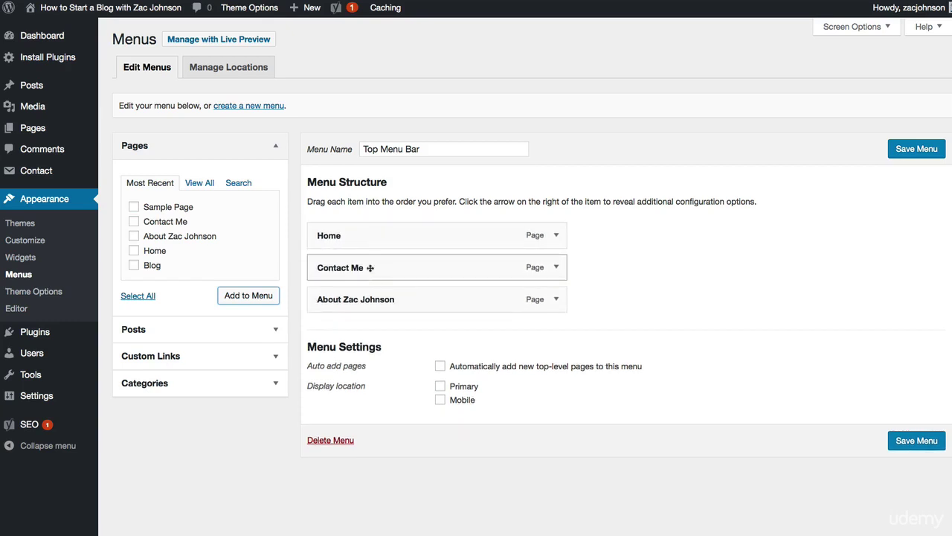
Shorten the navigation labels of the Contact Me and About items to "Contact" and "About", and save the menu.
click(554, 268)
click(369, 310)
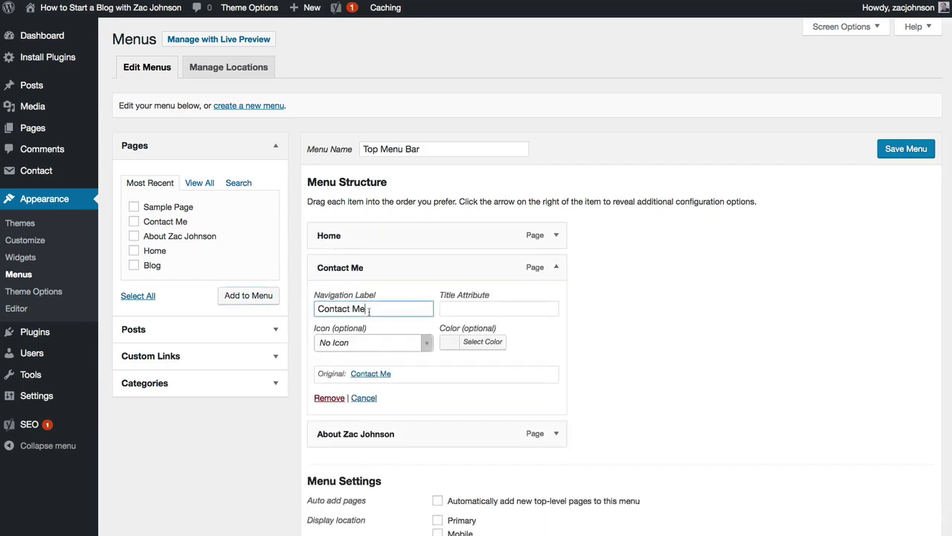
double_click(368, 310)
key(BackSpace)
click(624, 366)
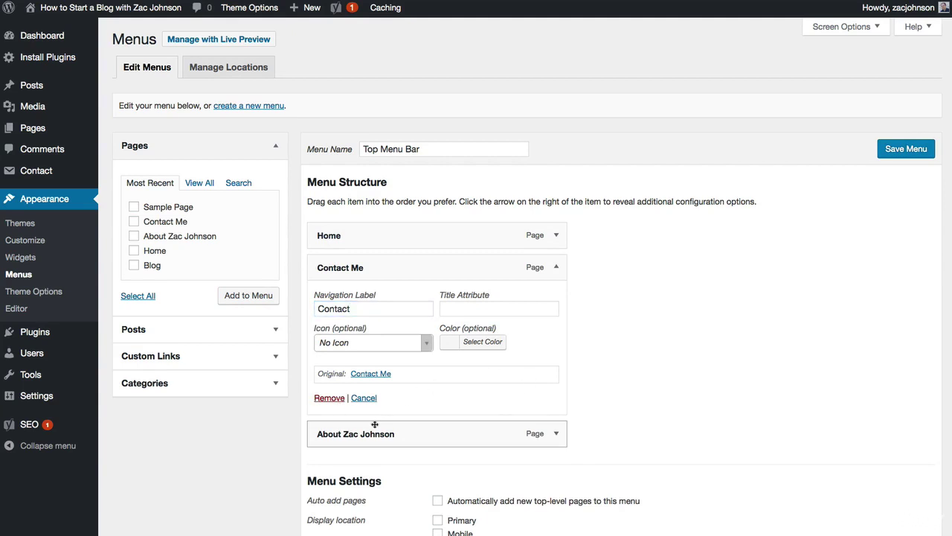
click(554, 435)
drag(344, 475, 402, 475)
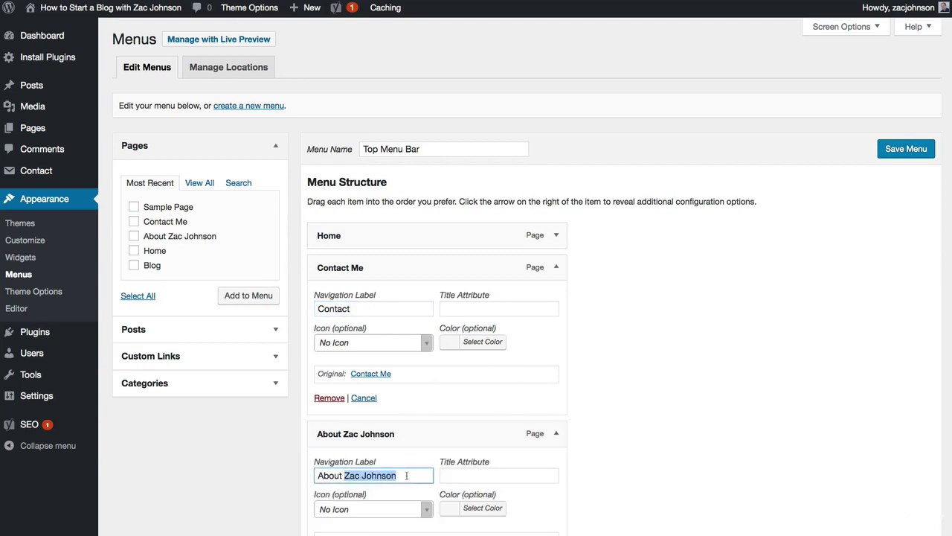
key(BackSpace)
click(634, 450)
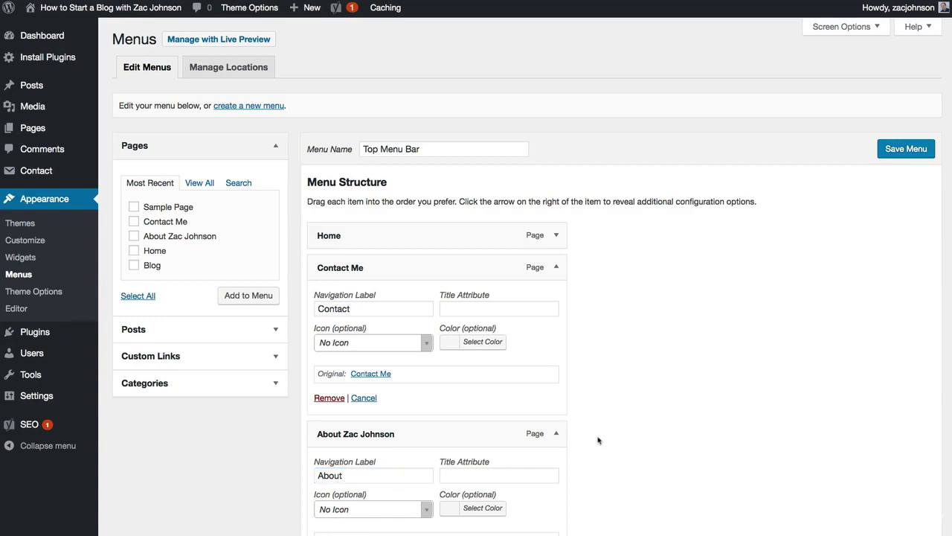
scroll(599, 439, down, 3)
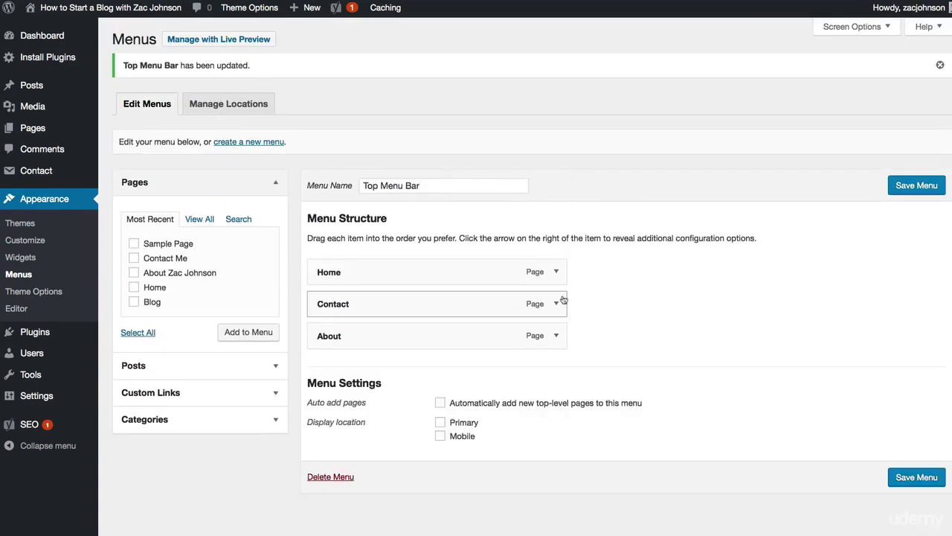
Move the About item above Contact, and assign Top Menu Bar to the Primary theme location, saving the changes.
drag(365, 336, 365, 301)
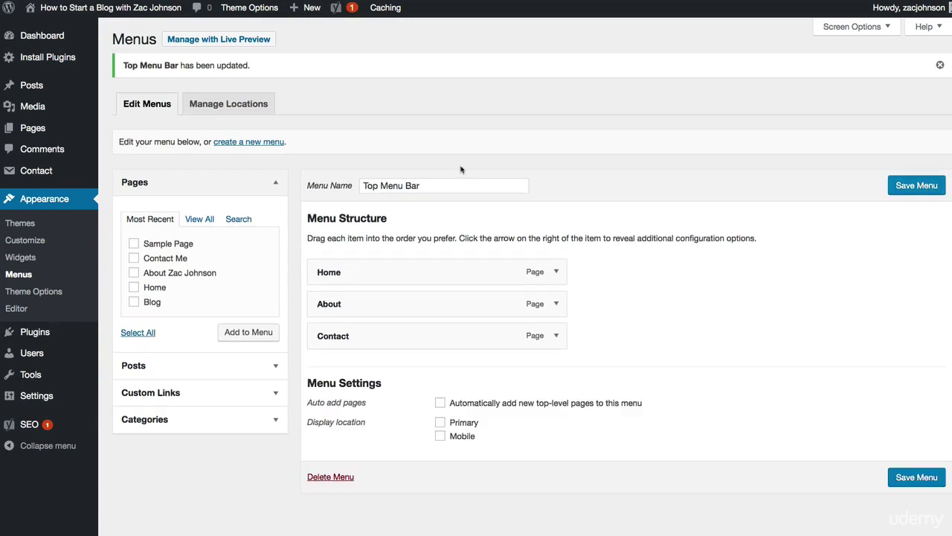
click(241, 104)
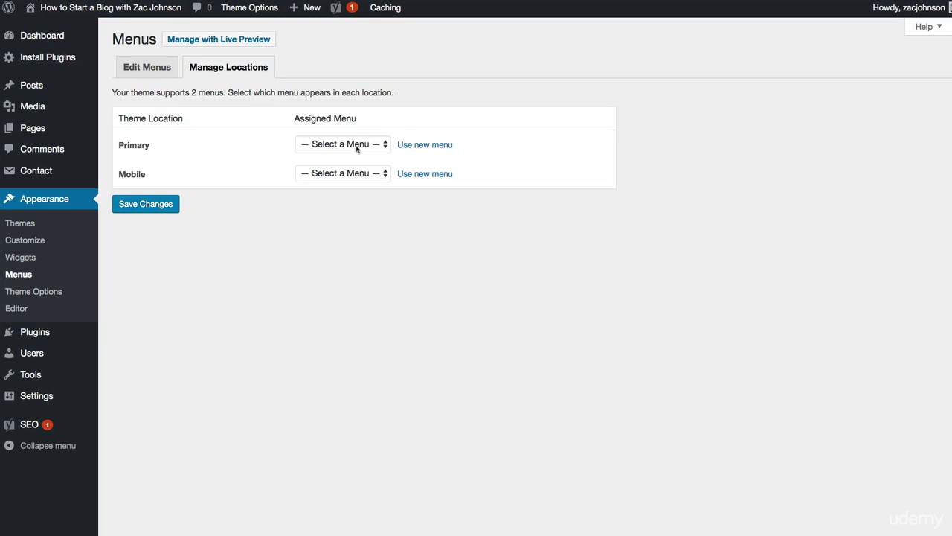
click(357, 147)
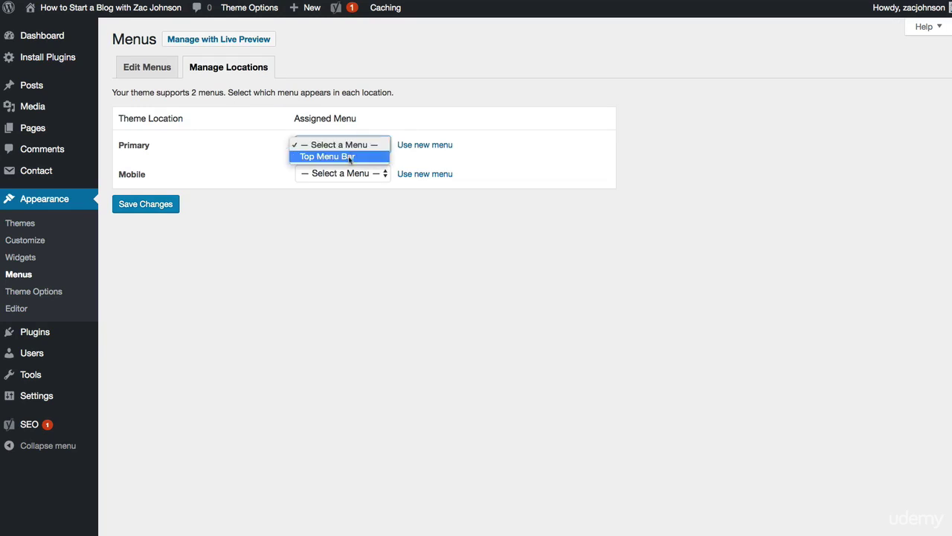
click(349, 157)
click(146, 208)
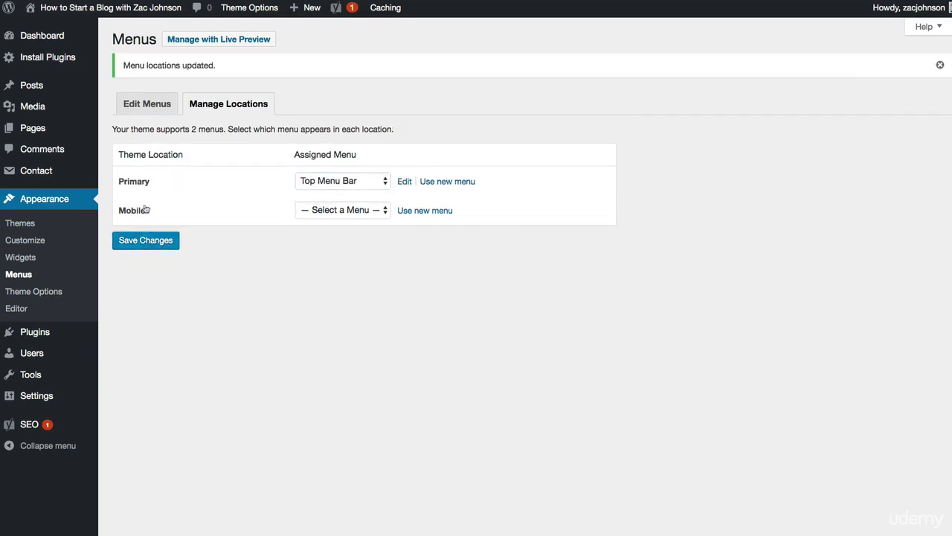
Open the live site in a new tab and test the About and Contact links in its navigation menu.
mouse_move(44, 9)
right_click(45, 31)
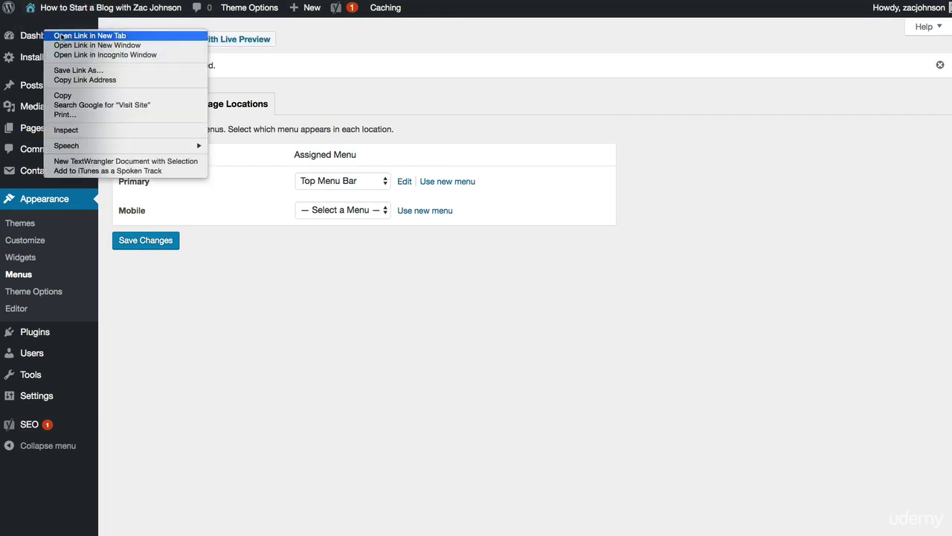
click(75, 35)
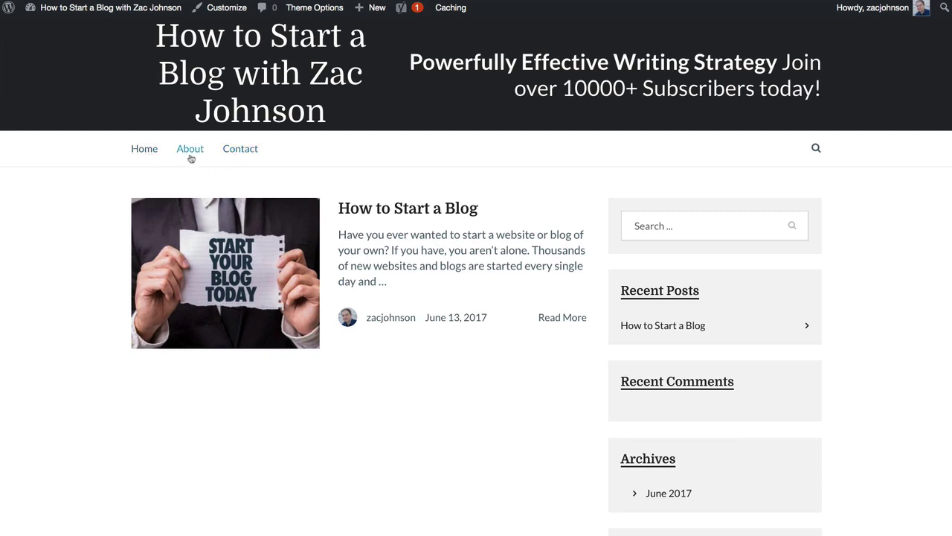
click(192, 157)
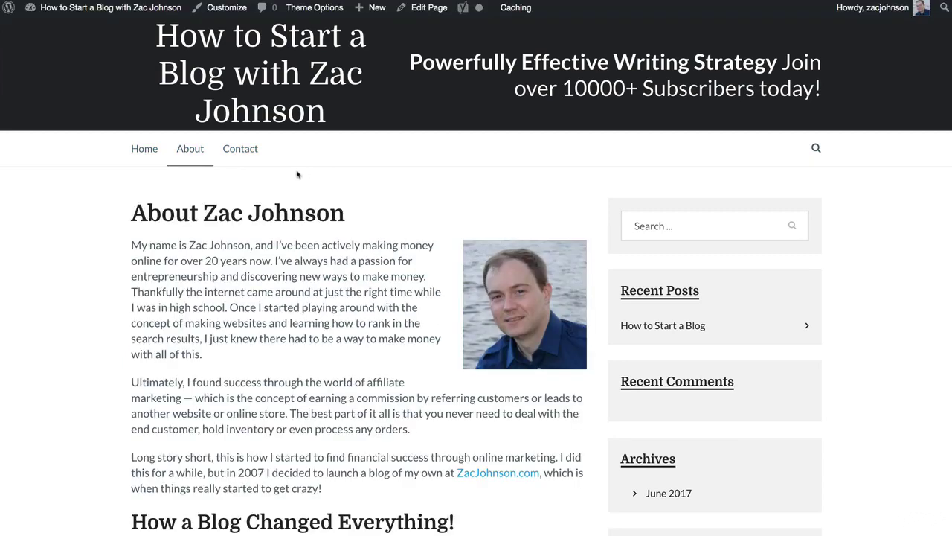
click(258, 159)
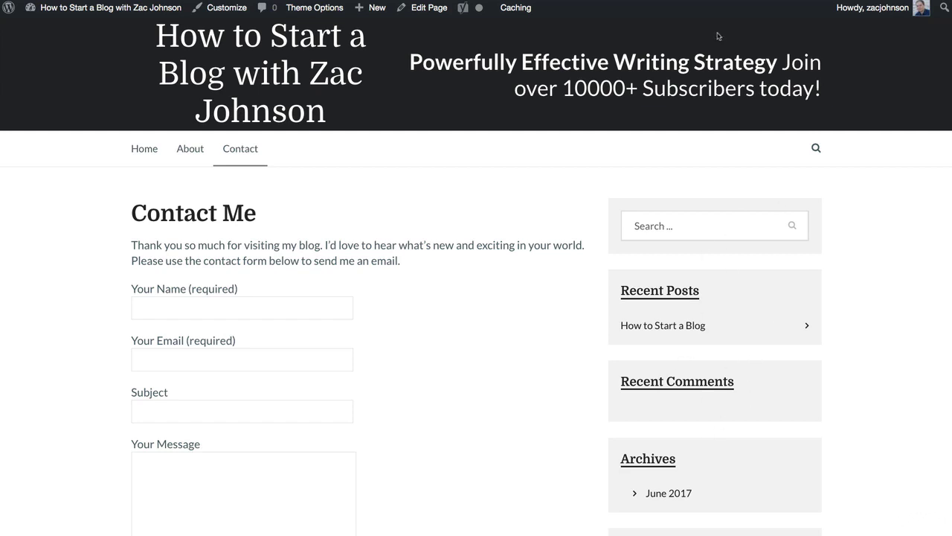
Return to the dashboard and open the widget management.
mouse_move(102, 9)
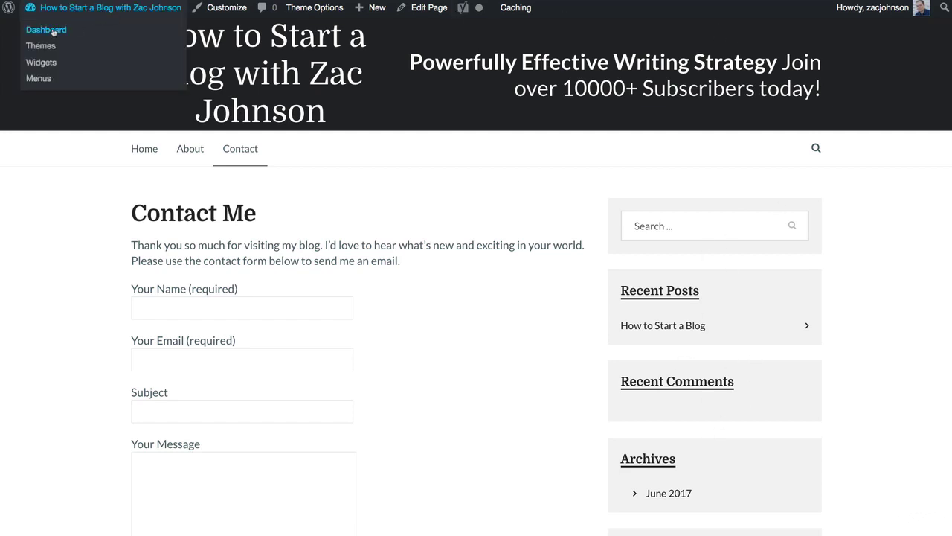
click(53, 32)
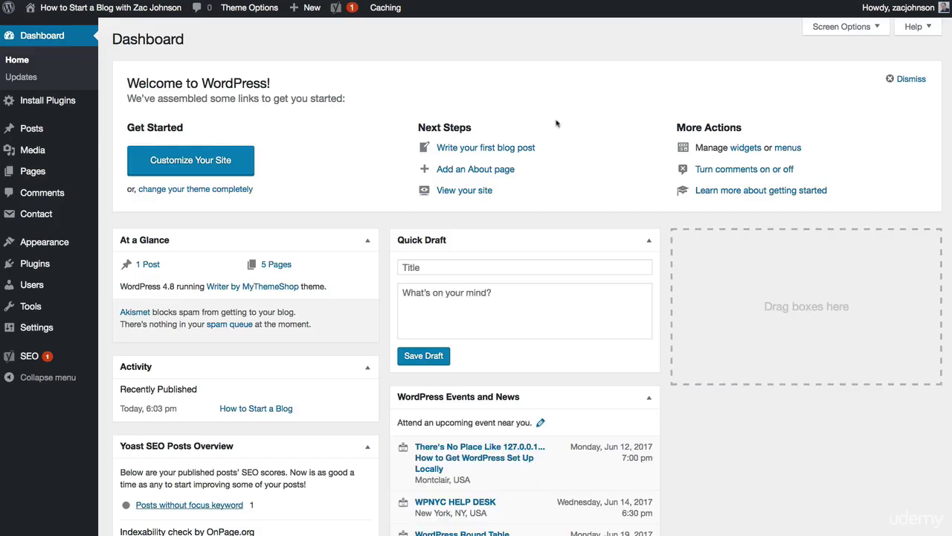
click(748, 148)
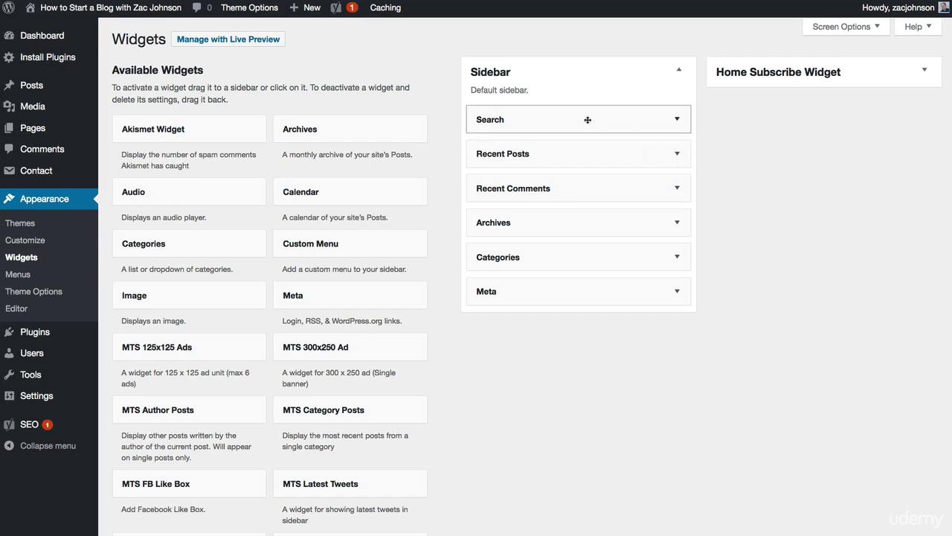
Look over the settings of the sidebar's Search and Recent Posts widgets, and delete the Archives widget from the sidebar.
click(558, 119)
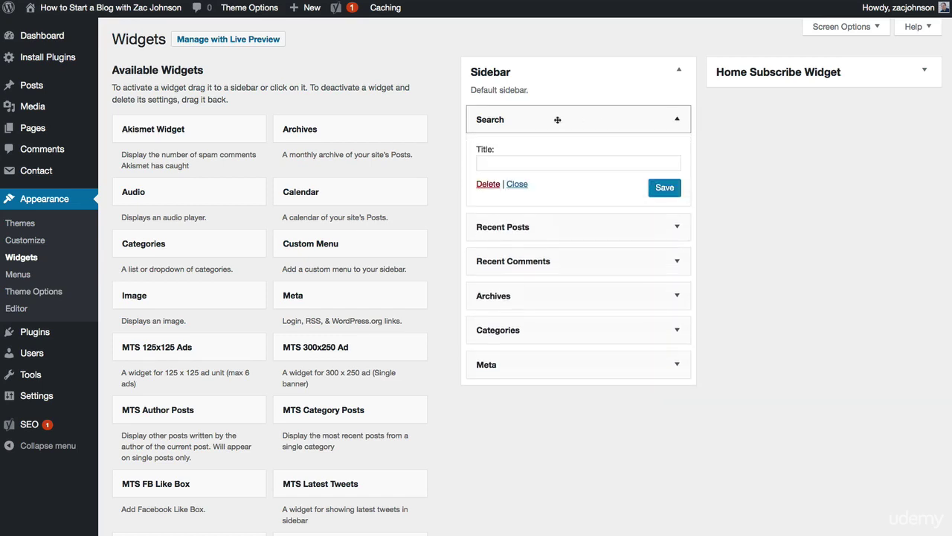
click(557, 120)
click(552, 152)
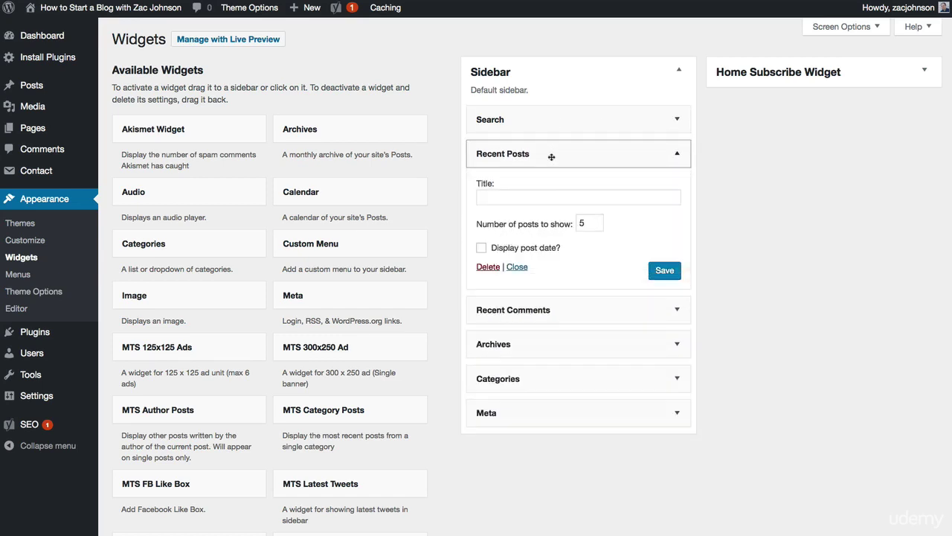
click(552, 153)
click(670, 231)
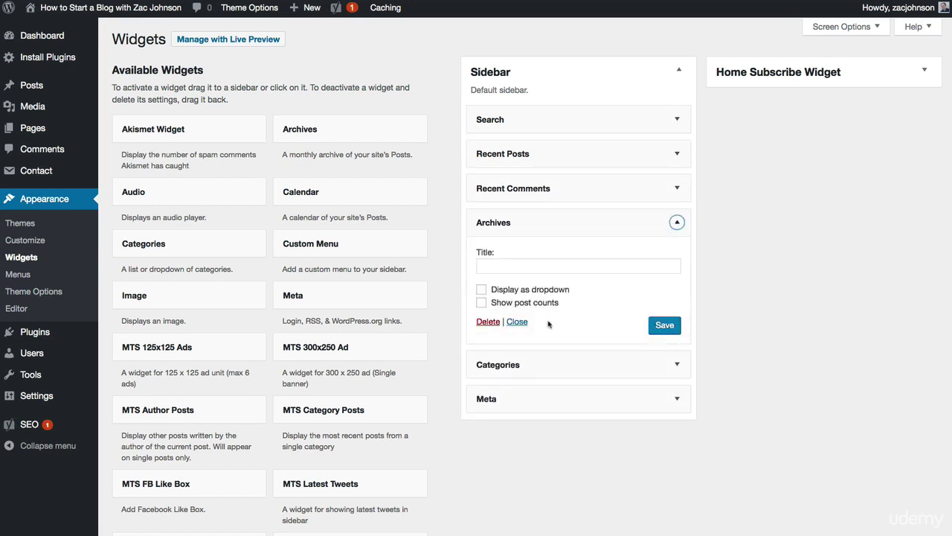
click(487, 321)
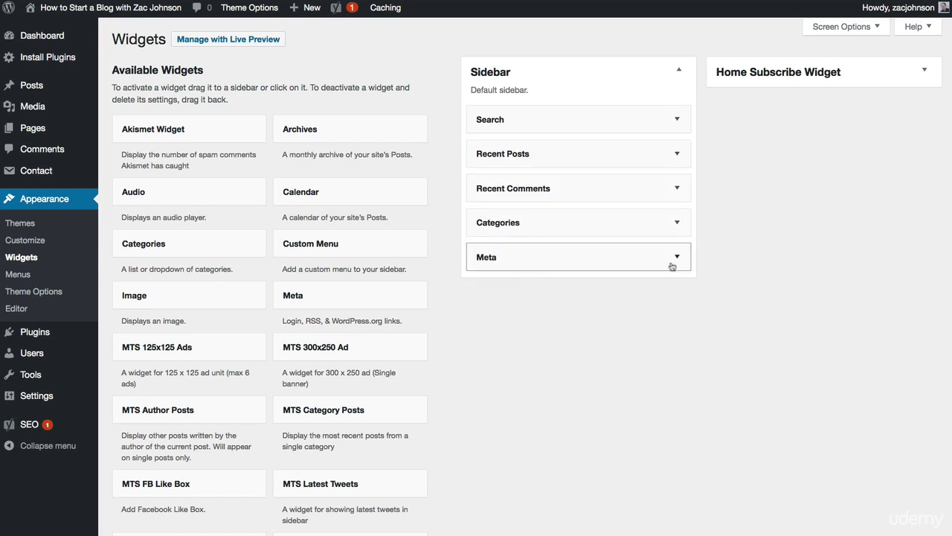
Delete the Meta and Recent Comments widgets from the sidebar, and switch to the other browser tab.
click(677, 260)
click(488, 322)
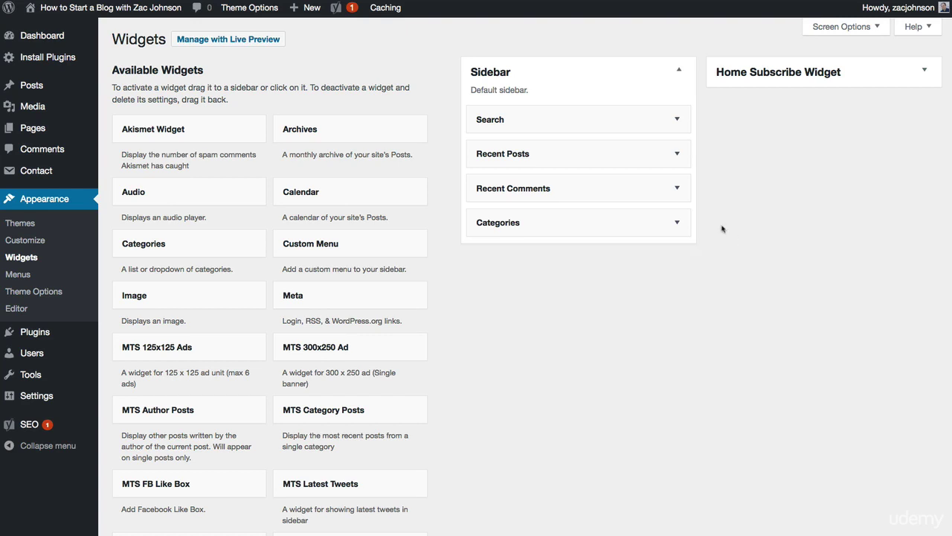
click(676, 188)
click(488, 281)
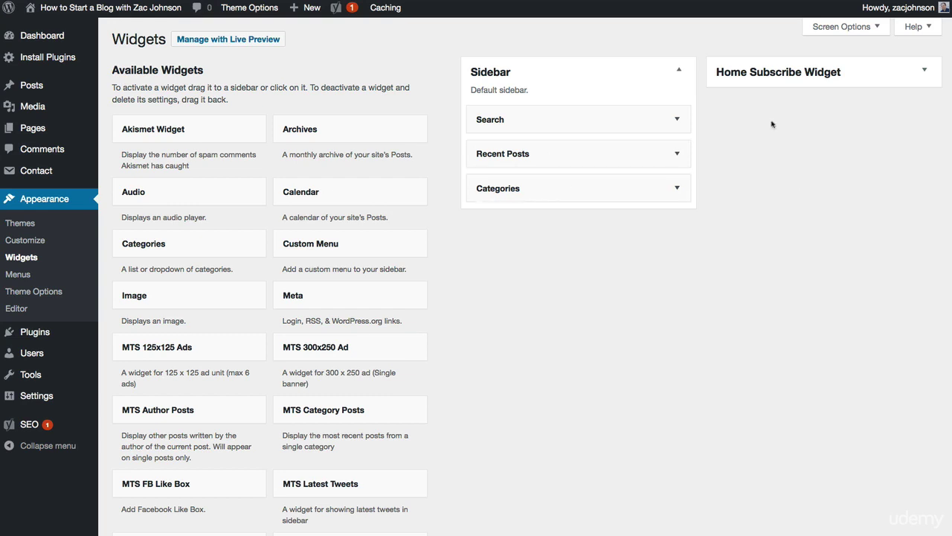
mouse_move(104, 8)
key(ctrl+Tab)
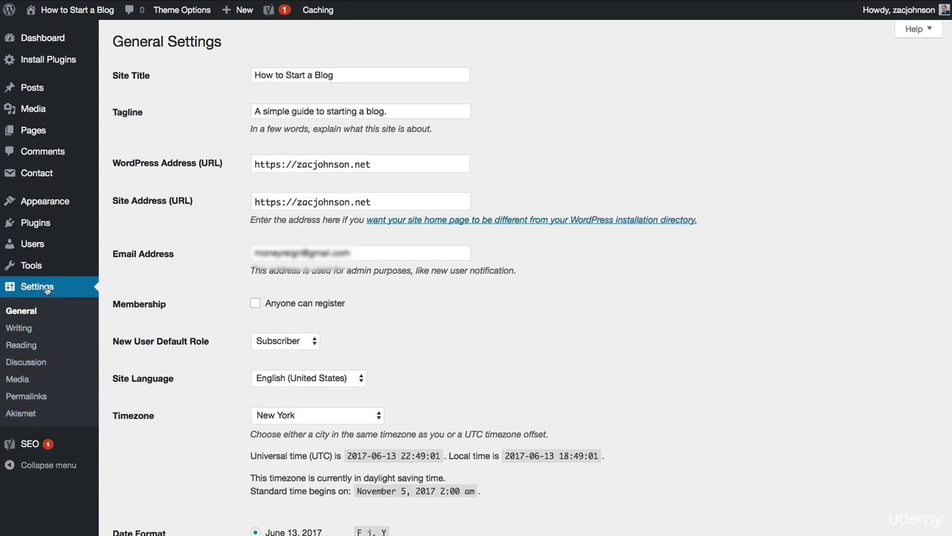
In your user profile, fill in the first and last name and set the full name as the public display name.
mouse_move(36, 250)
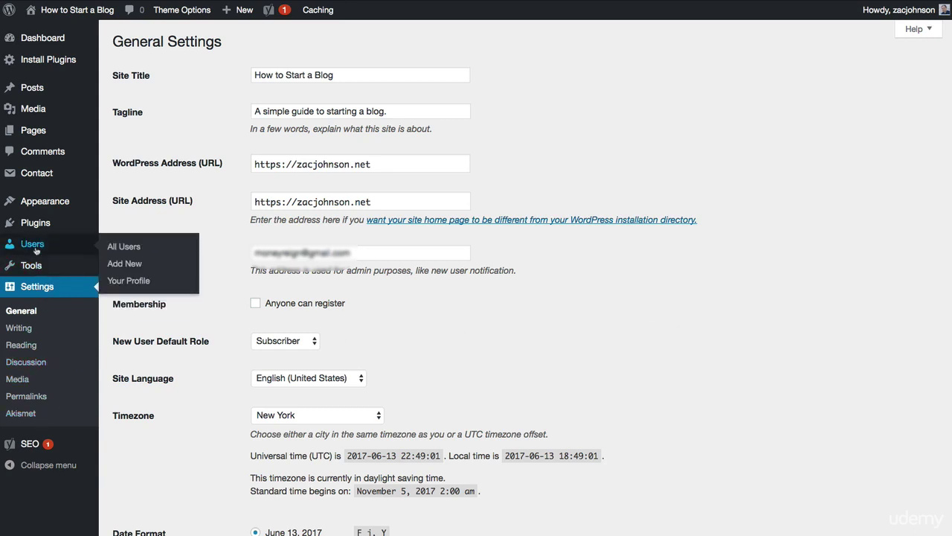
click(134, 282)
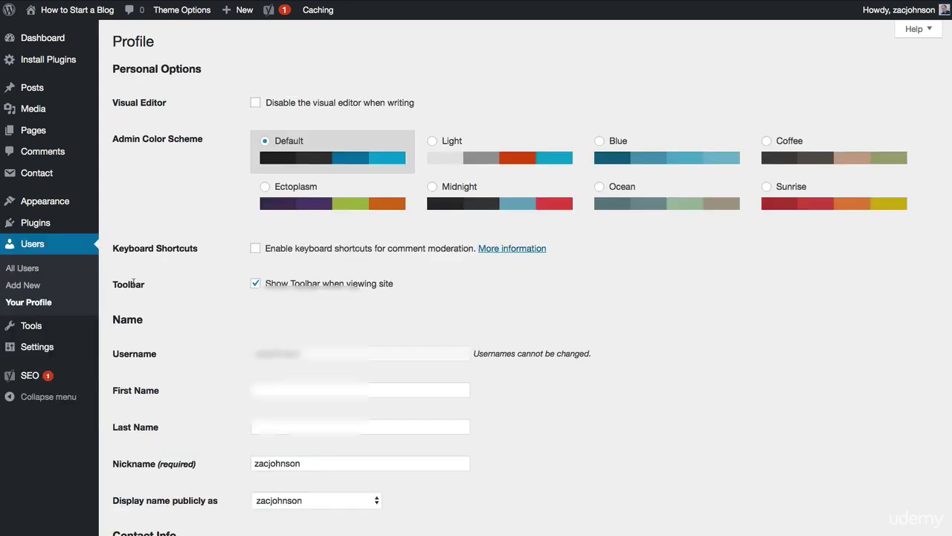
scroll(680, 370, down, 5)
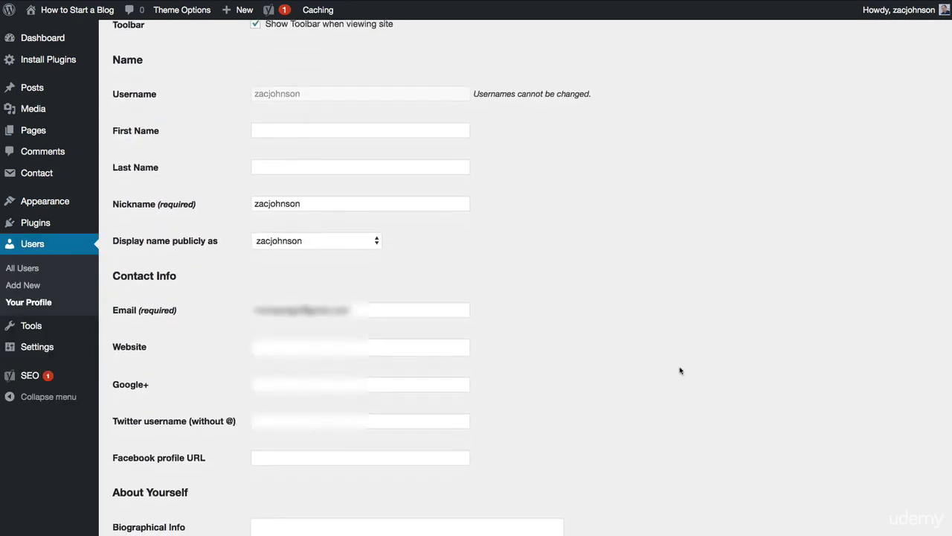
click(282, 90)
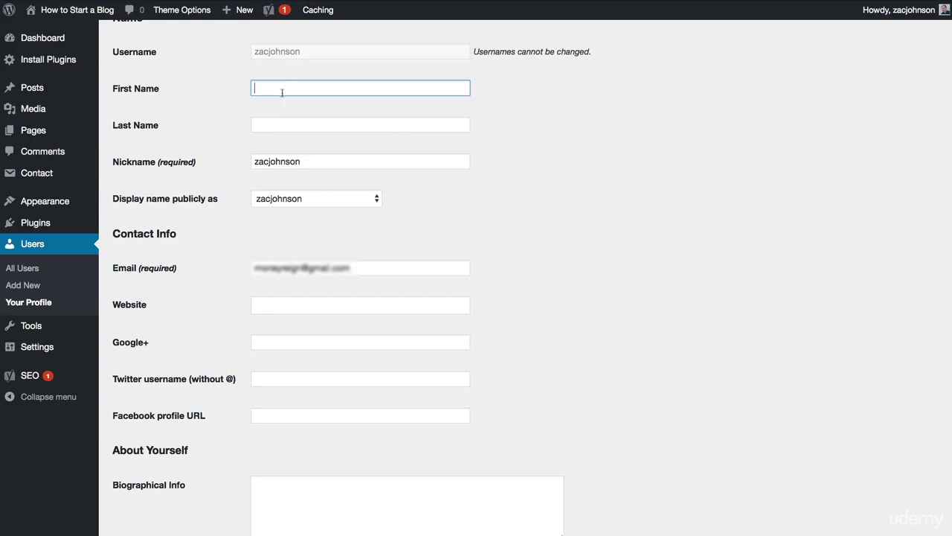
text(Zac)
key(Tab)
text(Johnson)
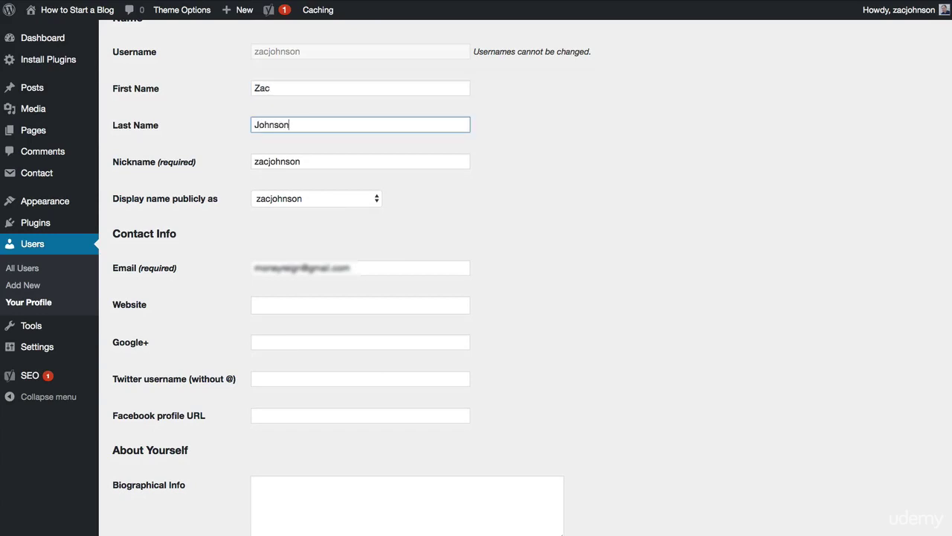
click(282, 201)
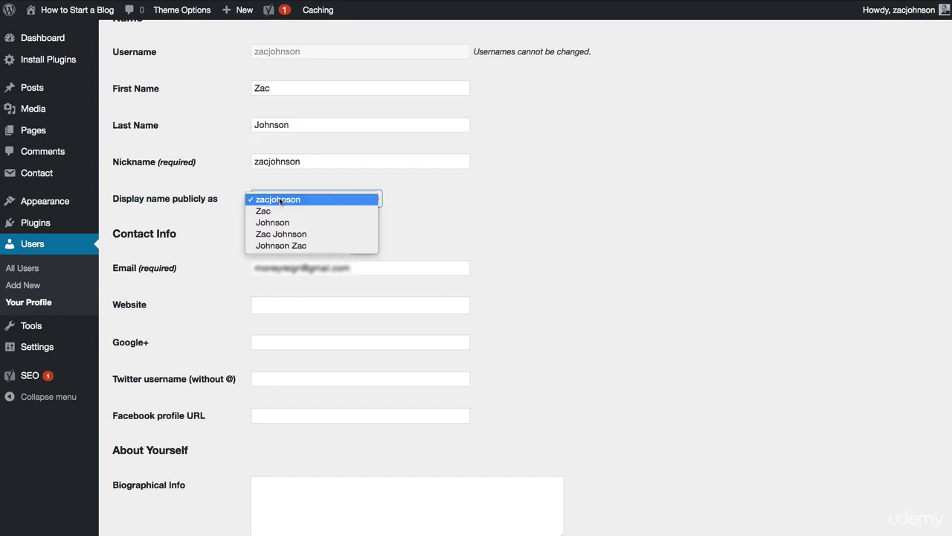
click(291, 235)
Enter the author's personal website address in the profile's contact info.
scroll(567, 261, down, 5)
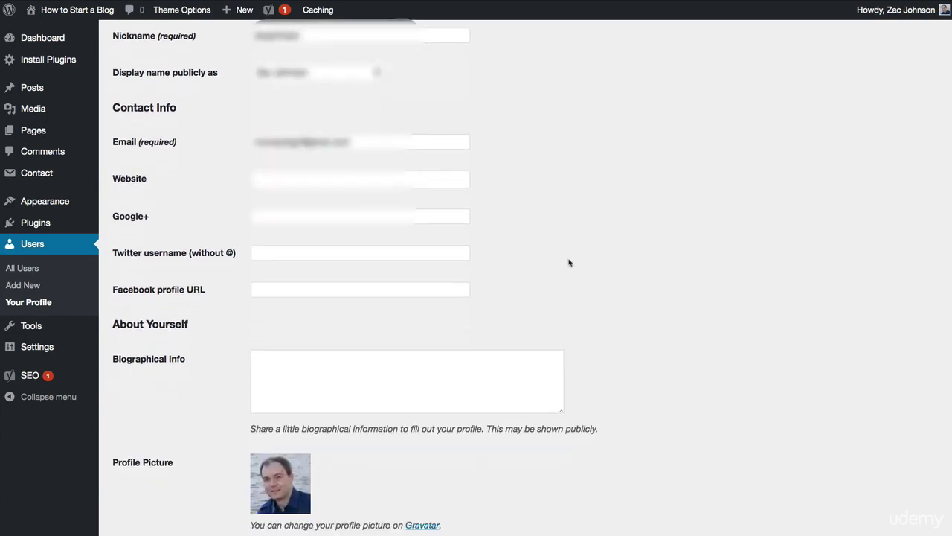
click(347, 56)
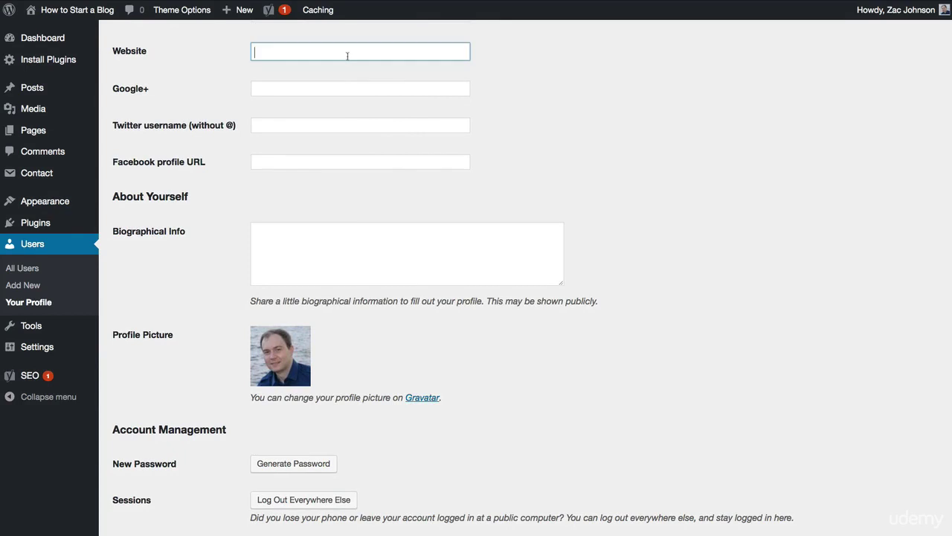
text(http://zacjon)
text(son.)
key(BackSpace)
key(BackSpace)
key(BackSpace)
key(BackSpace)
text(nson.cm)
key(BackSpace)
text(o)
Fill in the author's Twitter username and Facebook profile URL, leaving Google+ empty.
click(307, 92)
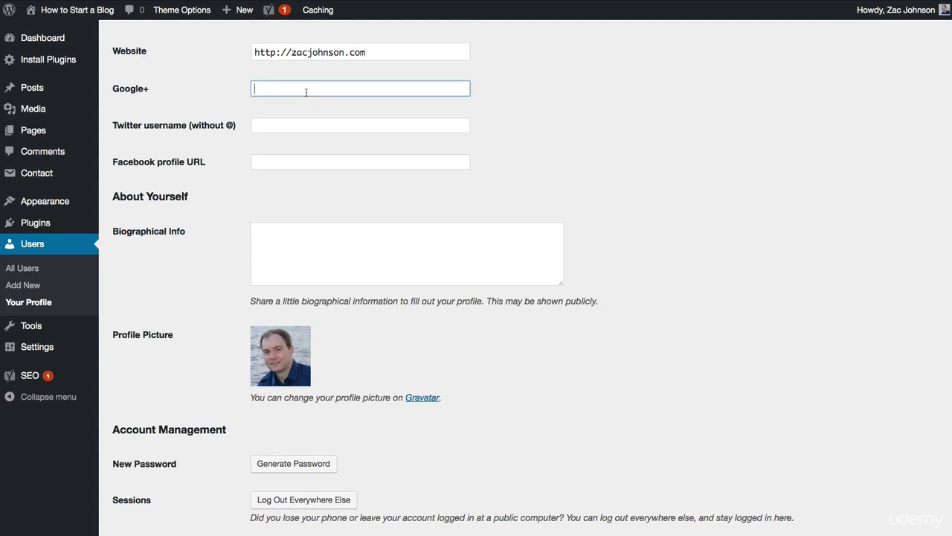
click(318, 120)
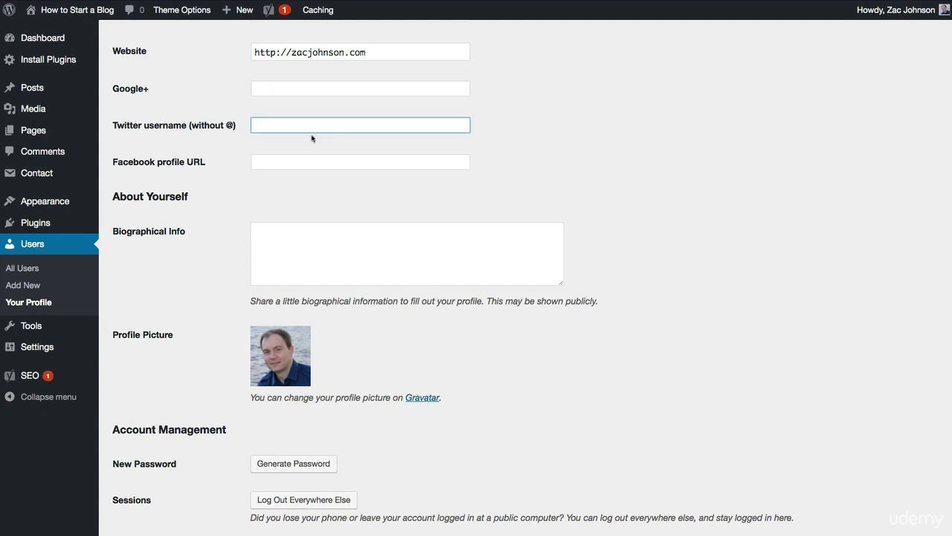
text(zacjohnson)
click(327, 156)
text(http://facebook.com/zacjohnson)
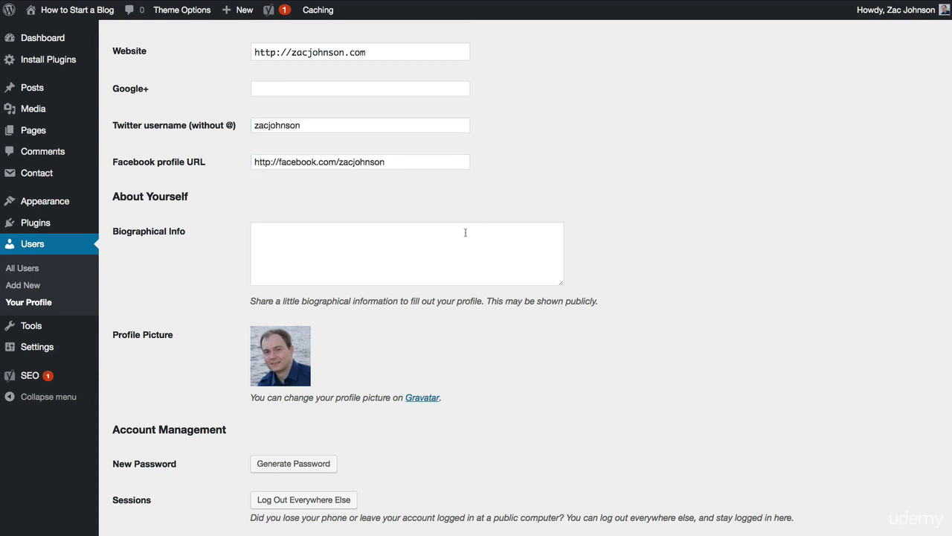
Write a short bio introducing the author, offering help creating a blog and inviting questions, and look over the Yoast SEO and social link fields.
click(438, 250)
scroll(642, 221, down, 3)
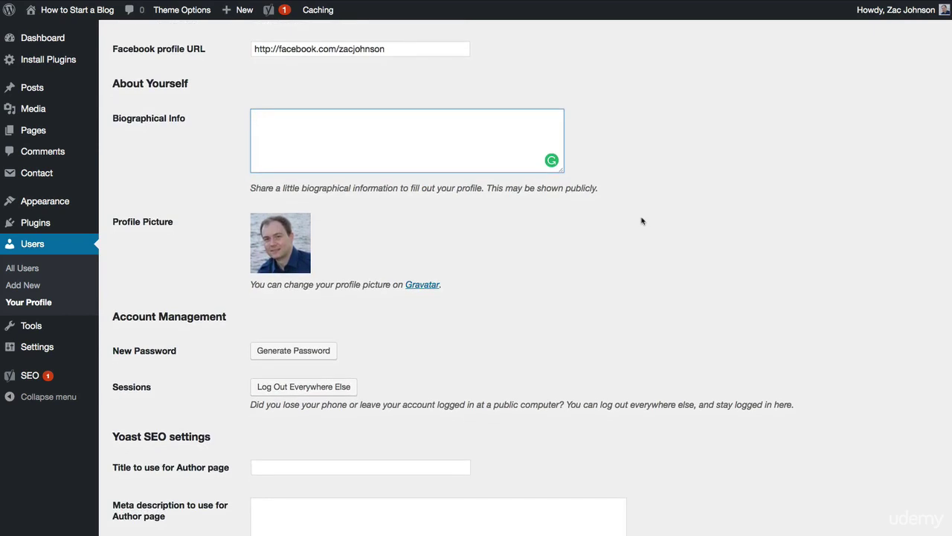
text(My name is Zac Johnson, and I want to help you create a blog. Please contact me with any questions you might have!)
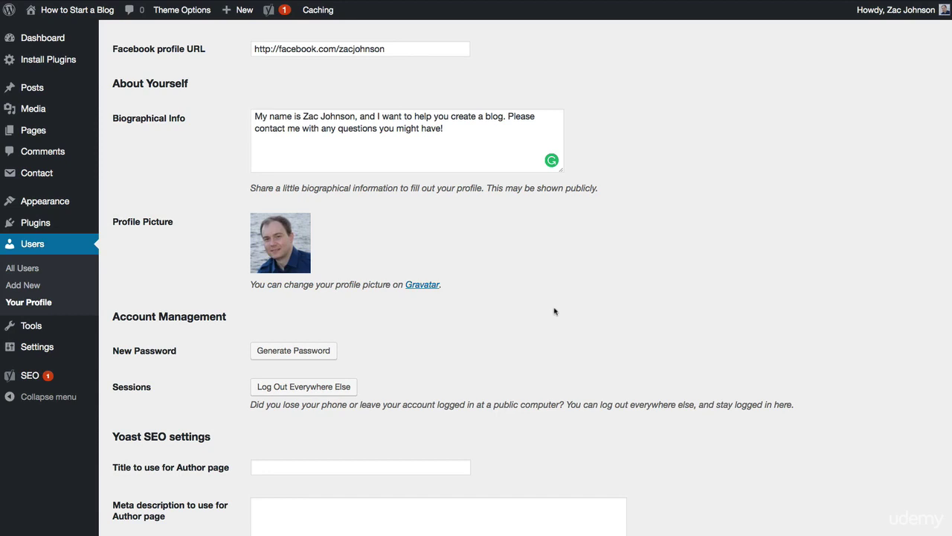
scroll(557, 306, down, 5)
click(312, 131)
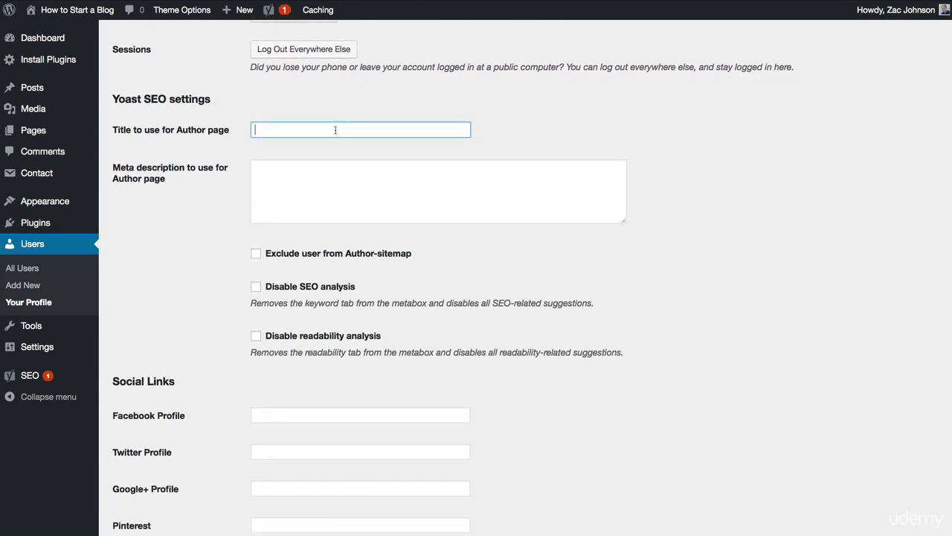
click(376, 145)
scroll(386, 223, down, 2)
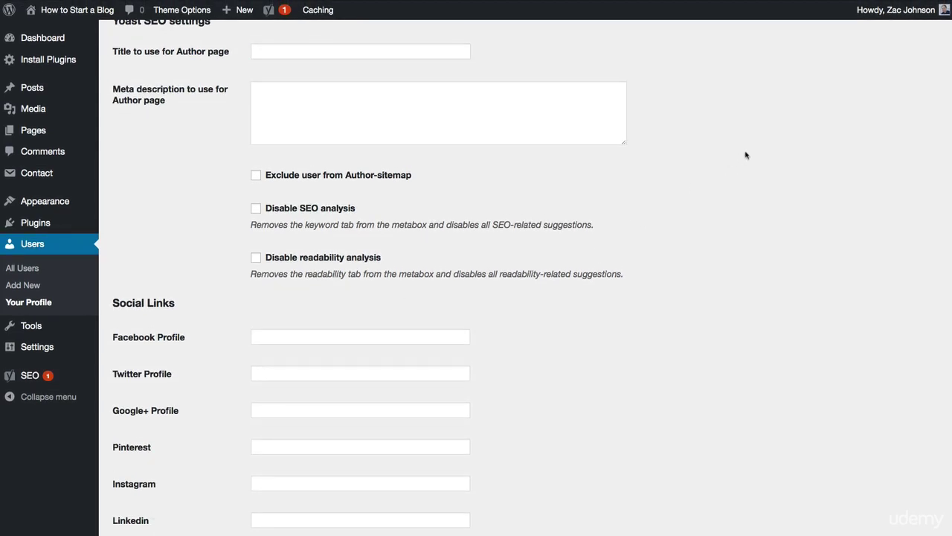
Open the How to Start a Blog post on the live site and look through it down to its end.
mouse_move(69, 35)
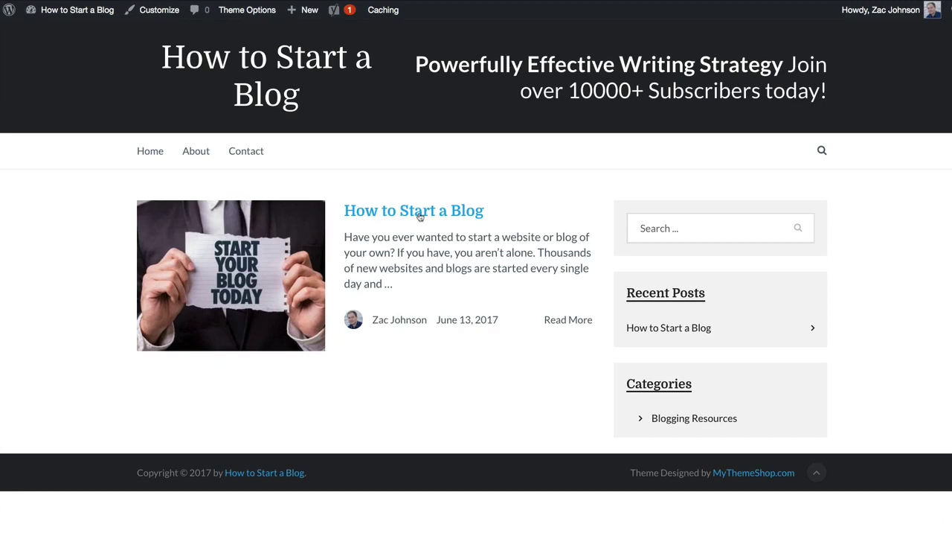
click(420, 216)
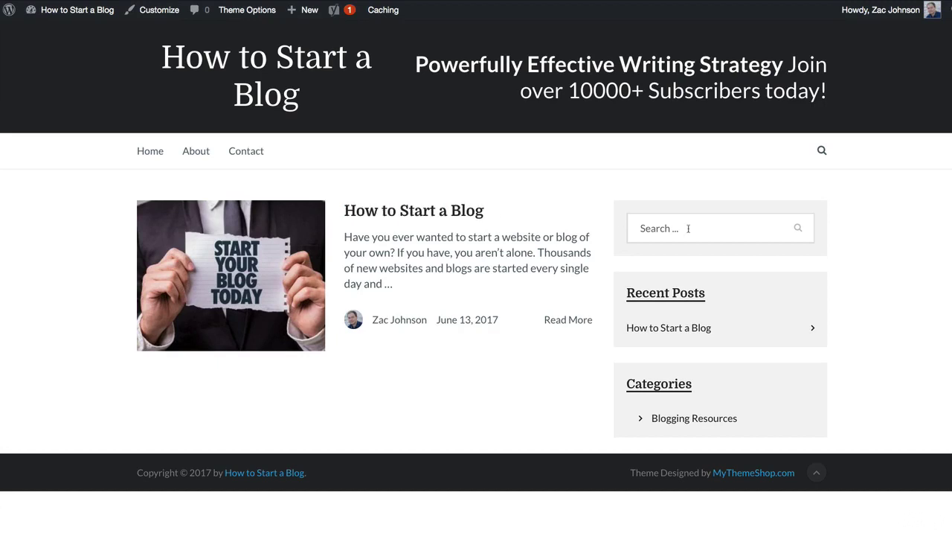
scroll(866, 271, down, 3)
scroll(866, 272, down, 12)
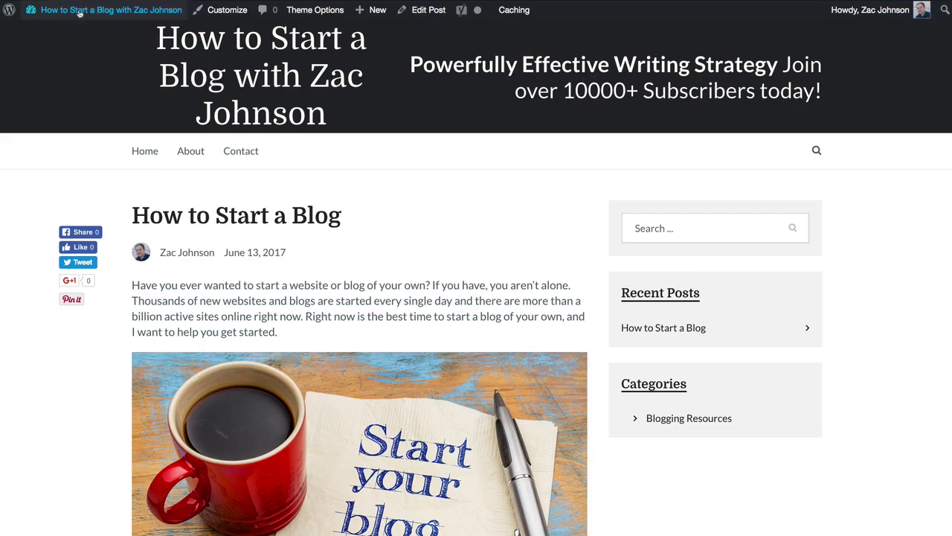
Return to the dashboard and, in the theme options, upload the "How to Start a Blog" banner JPG as the logo image.
mouse_move(80, 13)
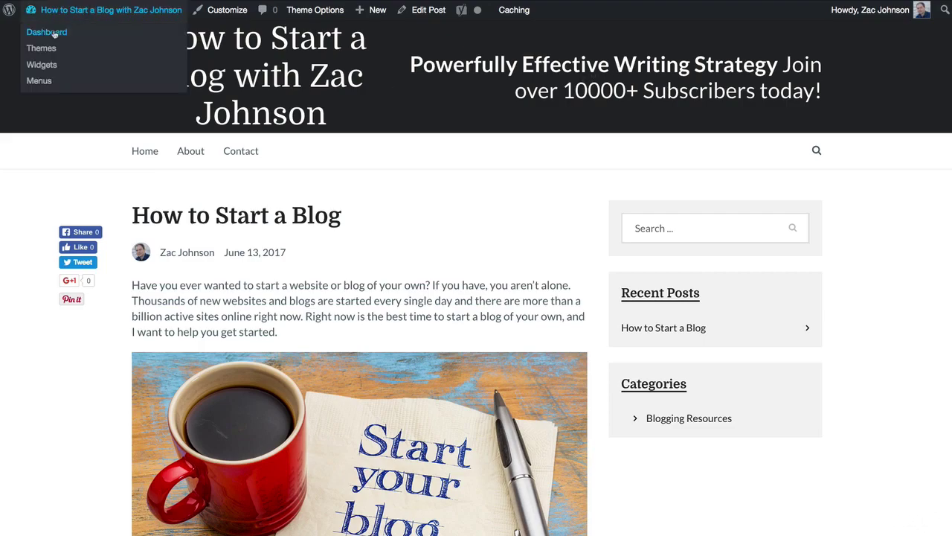
click(54, 34)
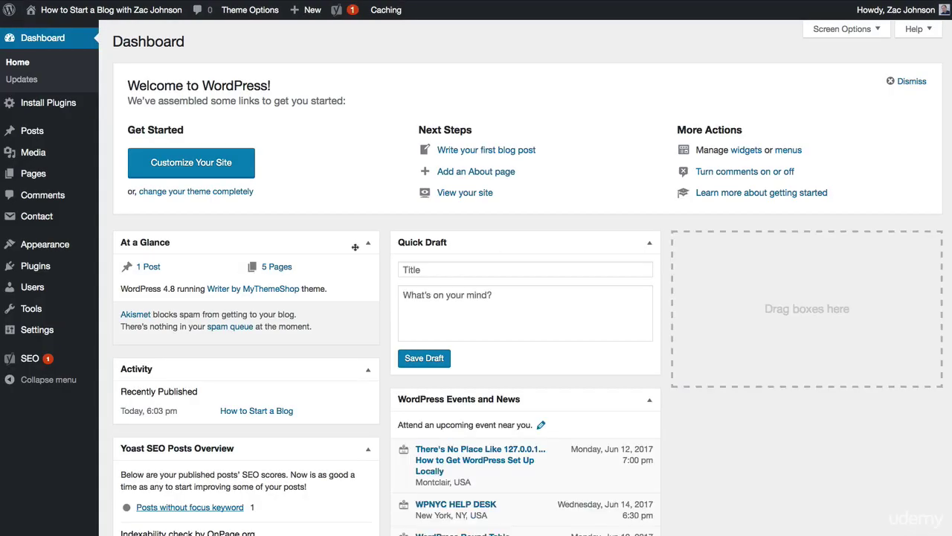
mouse_move(40, 242)
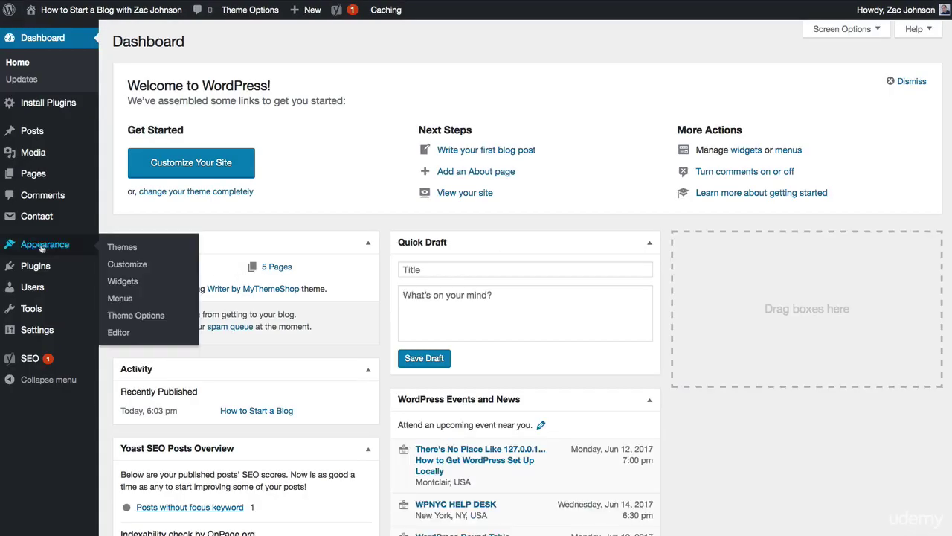
click(135, 315)
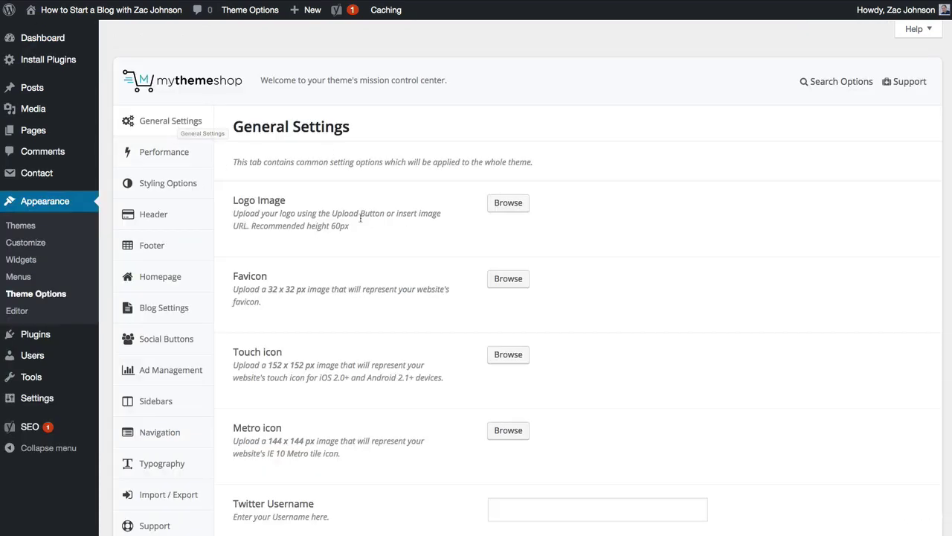
click(511, 205)
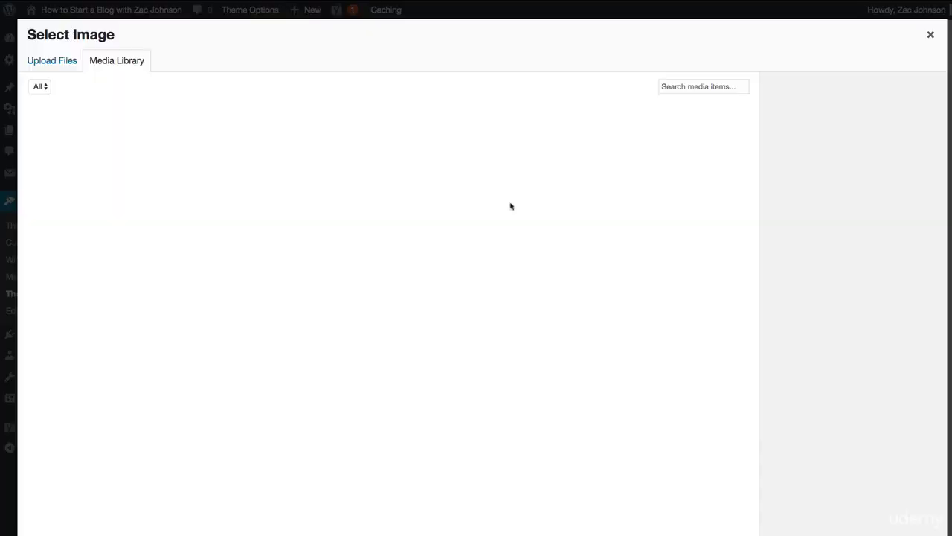
click(49, 67)
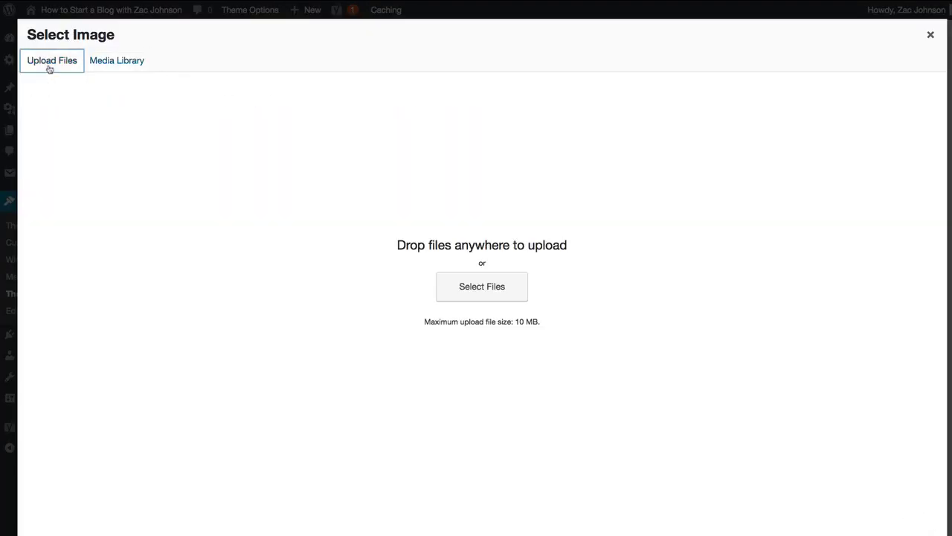
click(504, 285)
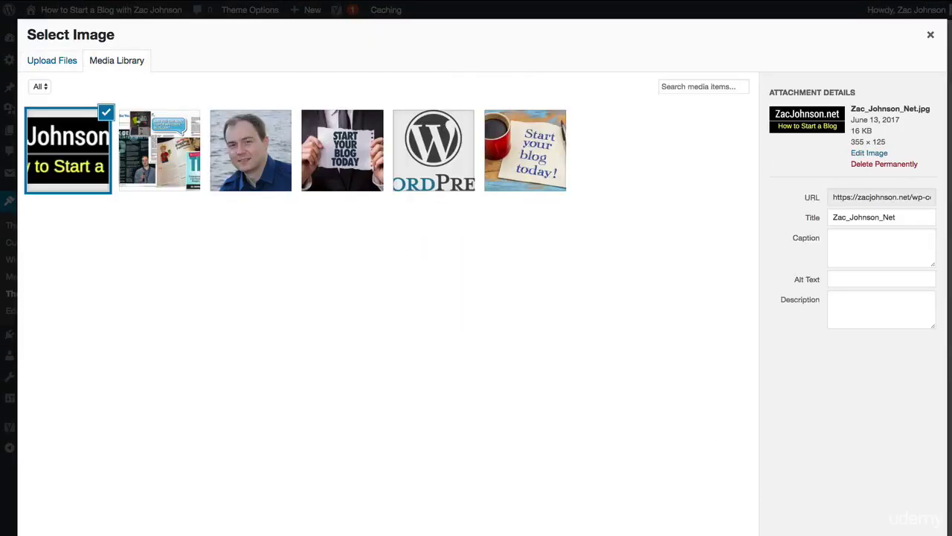
click(916, 535)
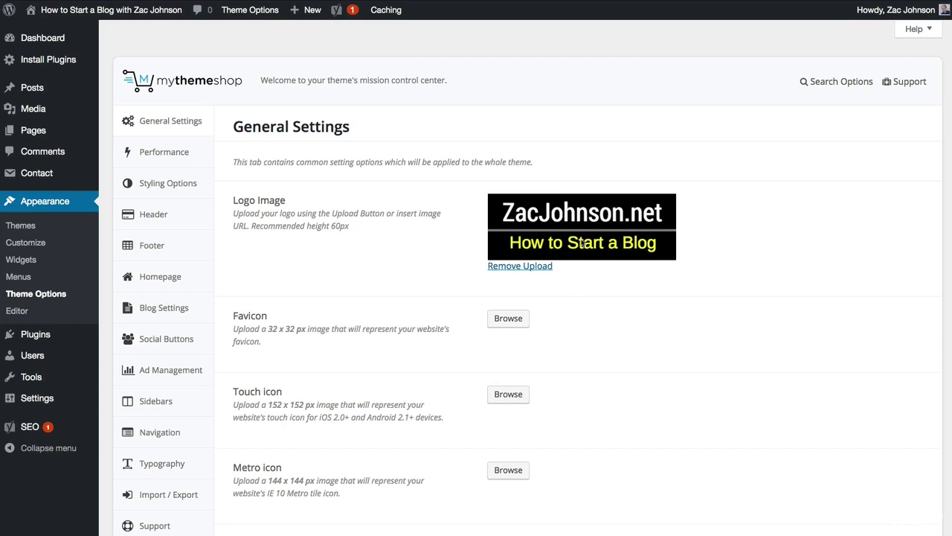
Upload crown.png from the wp file folder as the site's favicon.
click(509, 319)
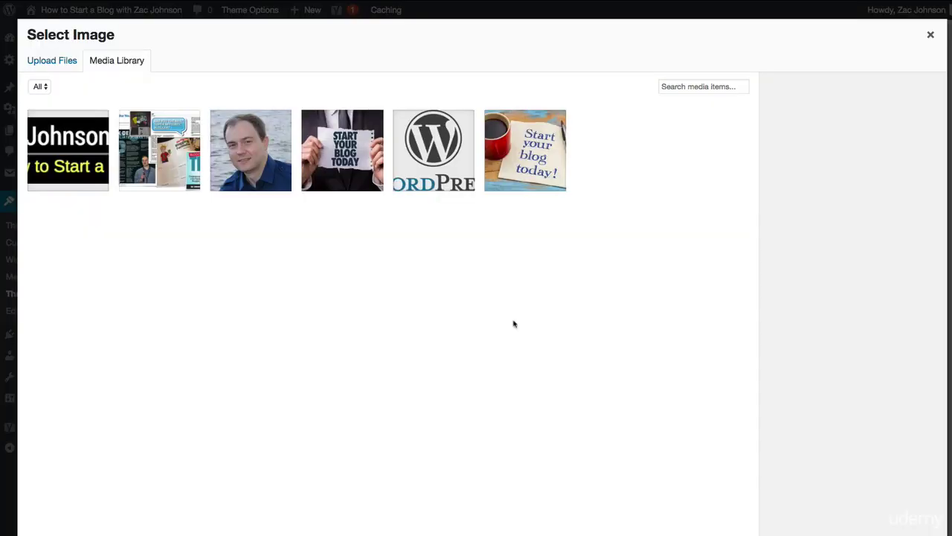
click(64, 63)
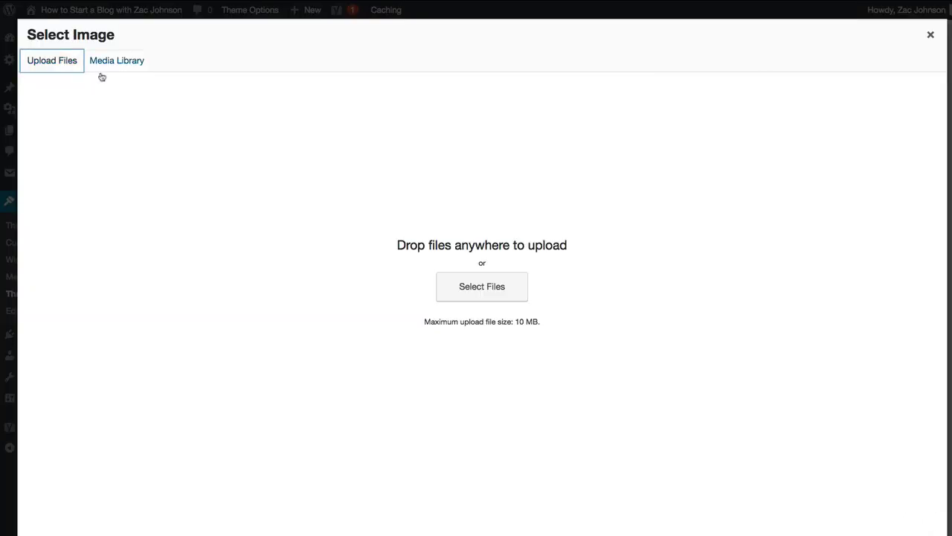
click(492, 299)
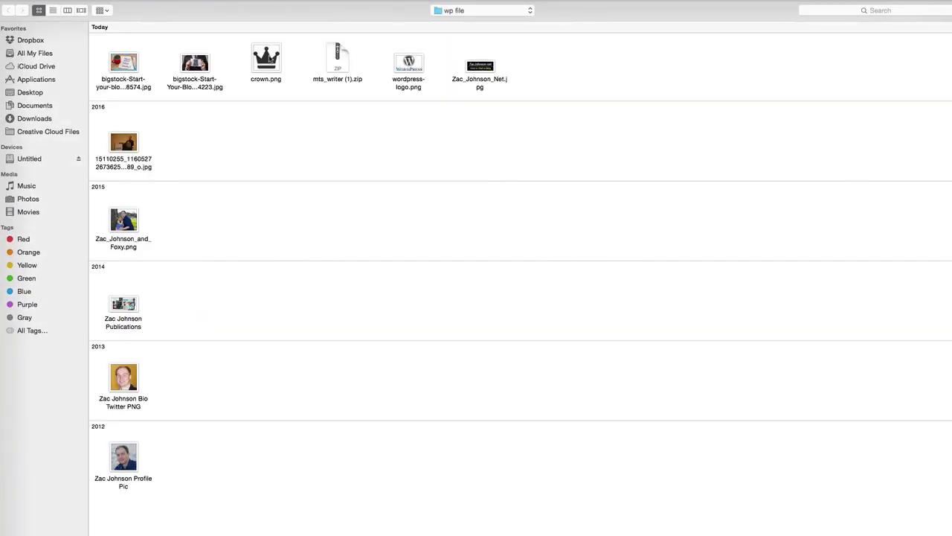
double_click(267, 60)
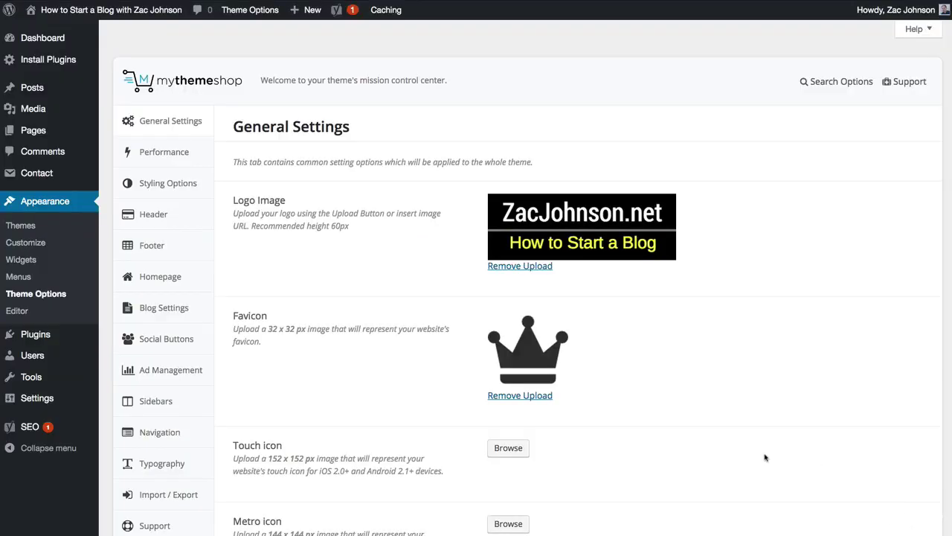
In the theme's header options, replace the header text with a bold "Let Me Show You How" followed by "To Create a Life Changing Blog!".
scroll(830, 516, down, 2)
scroll(523, 283, down, 10)
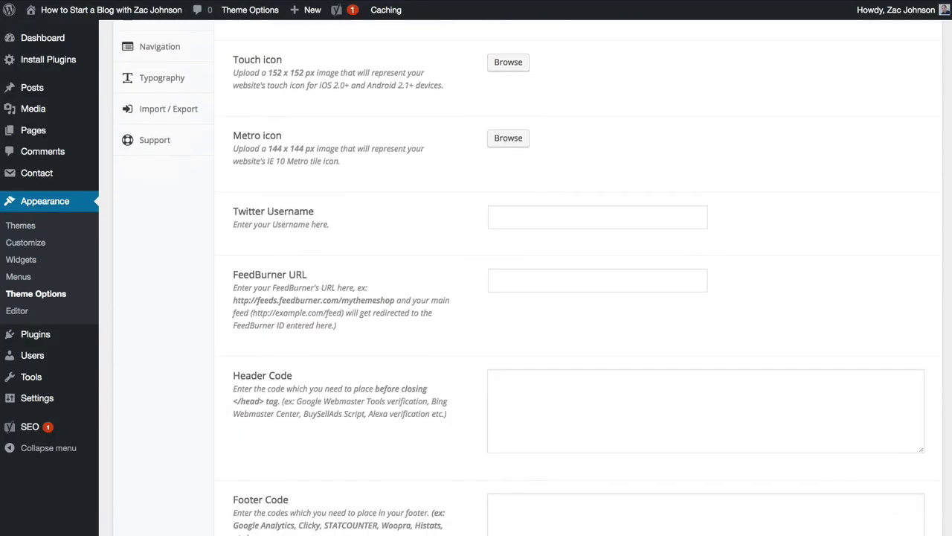
scroll(578, 277, down, 2)
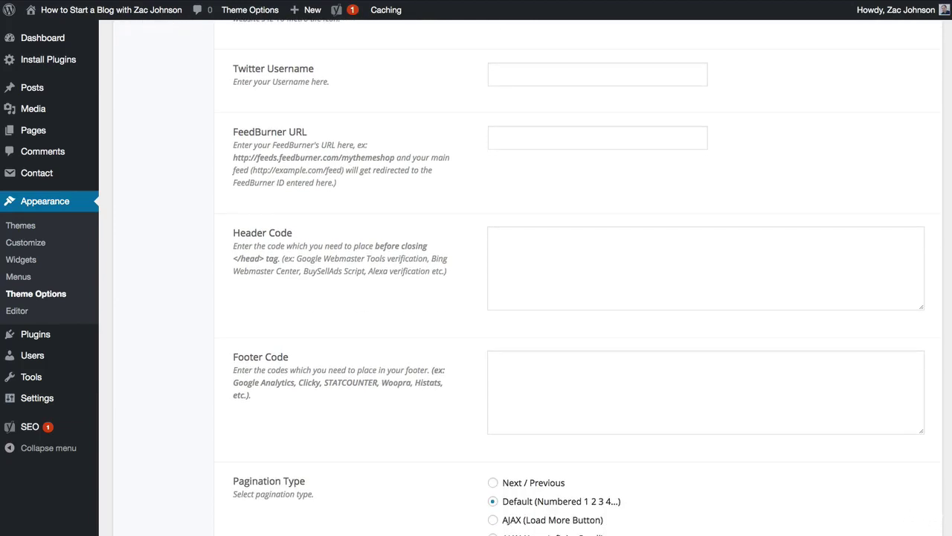
scroll(880, 533, down, 1)
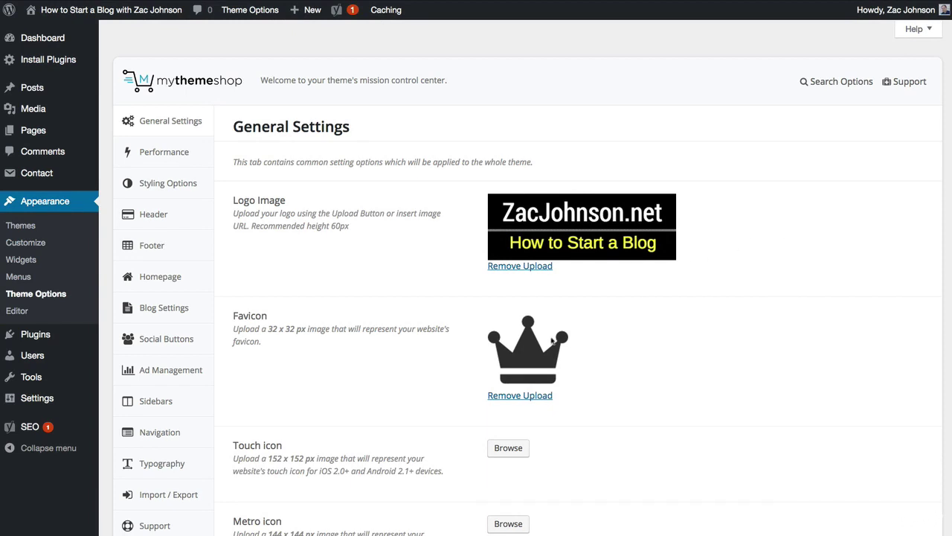
click(159, 217)
scroll(751, 344, down, 5)
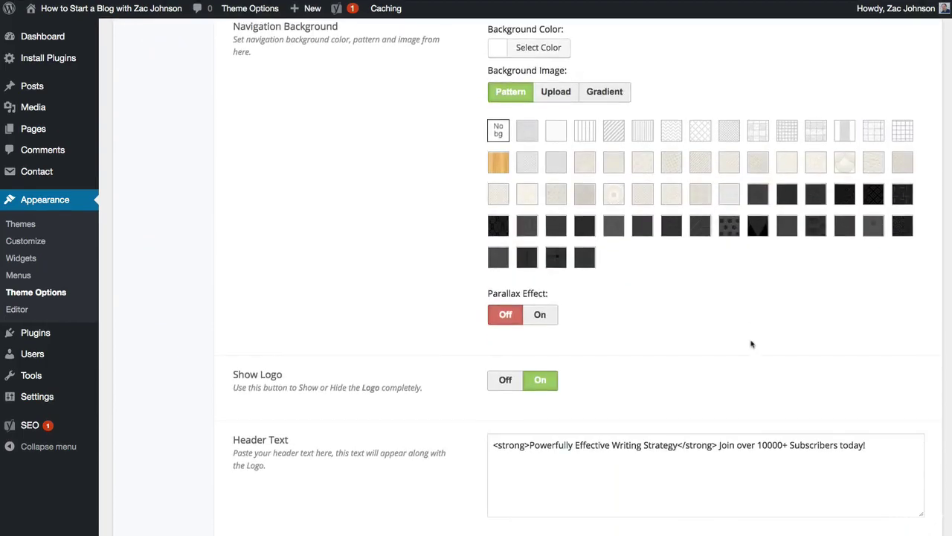
drag(531, 446, 678, 449)
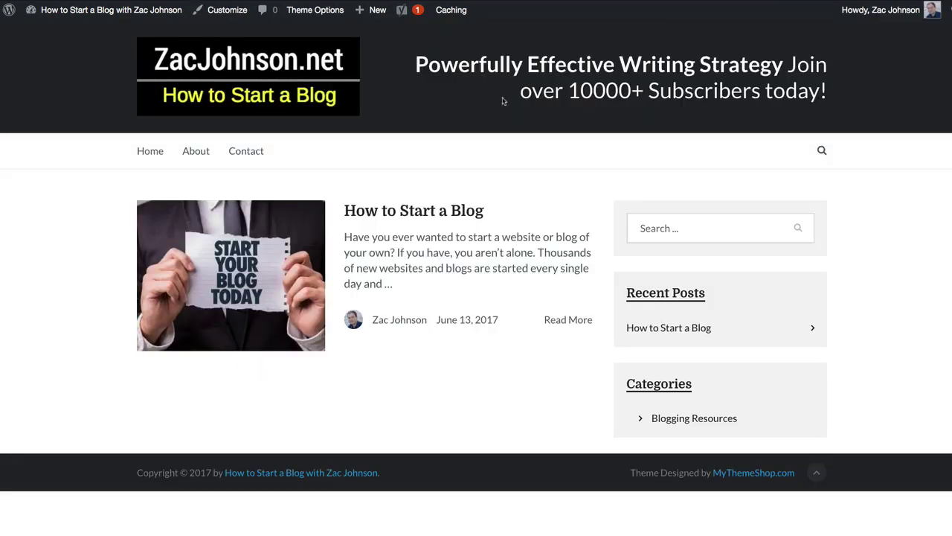
Reload the blog's live homepage and check the header text beside the logo.
right_click(498, 141)
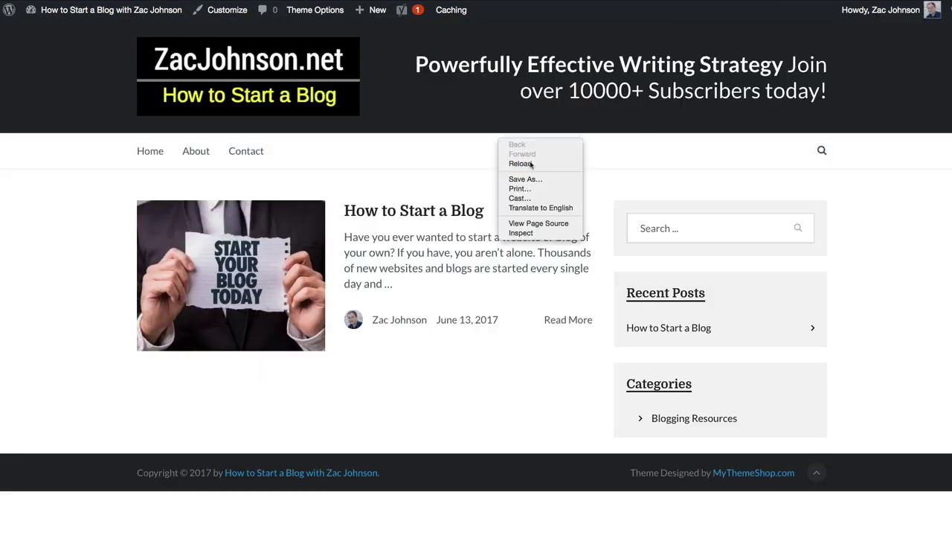
click(531, 163)
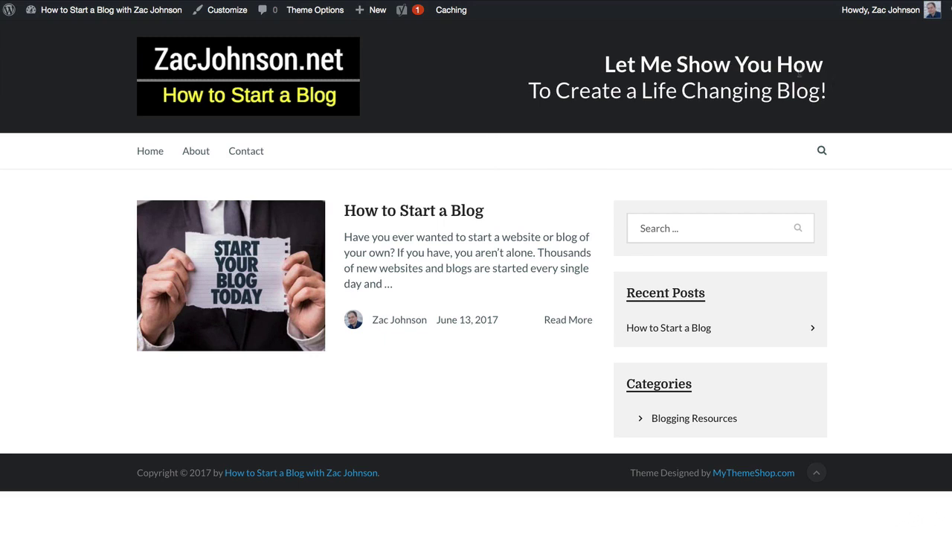
drag(629, 64, 723, 82)
click(723, 81)
Open the How to Start a Blog post from the homepage and review it down to the author box and comment form.
click(446, 215)
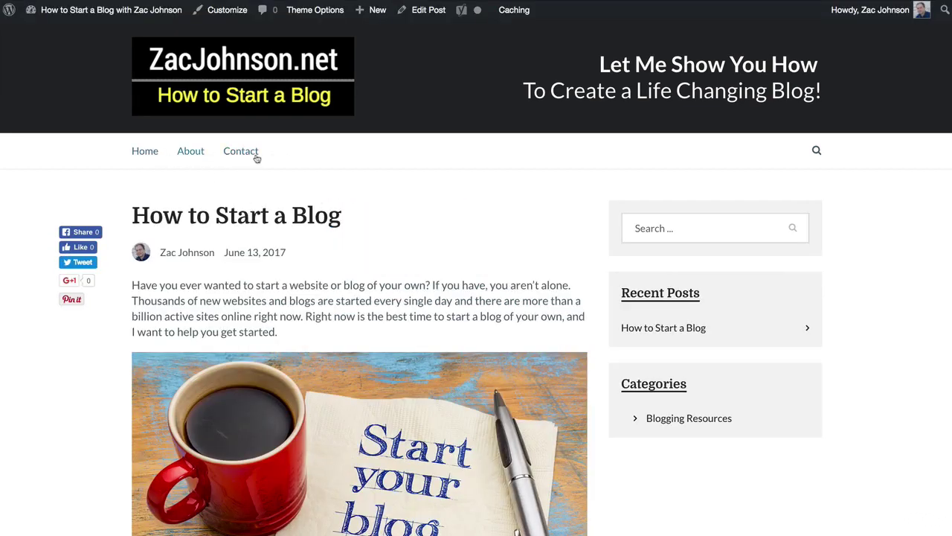
scroll(510, 201, down, 20)
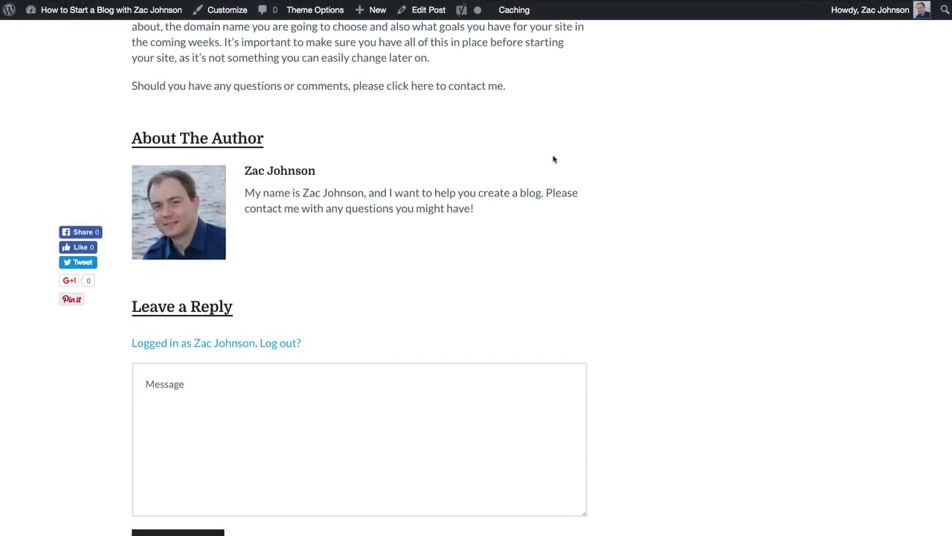
scroll(608, 209, up, 20)
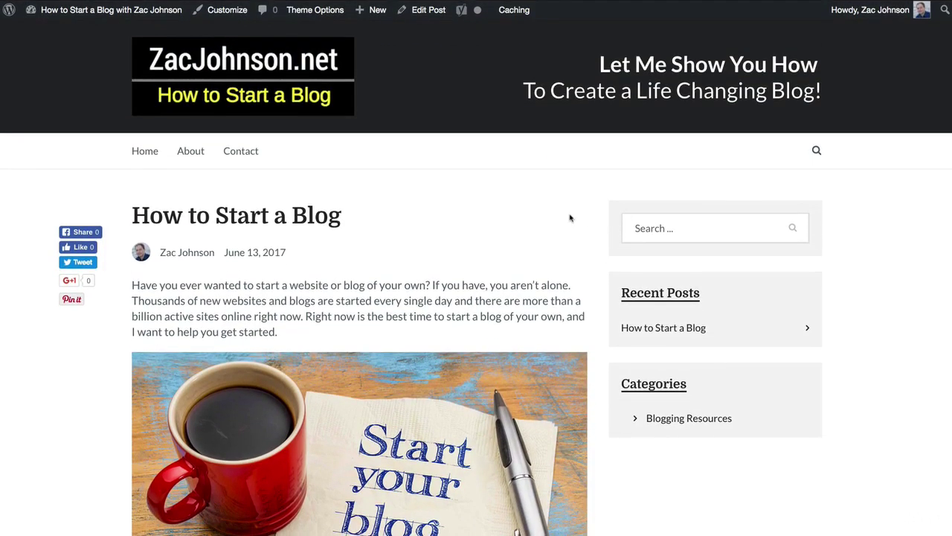